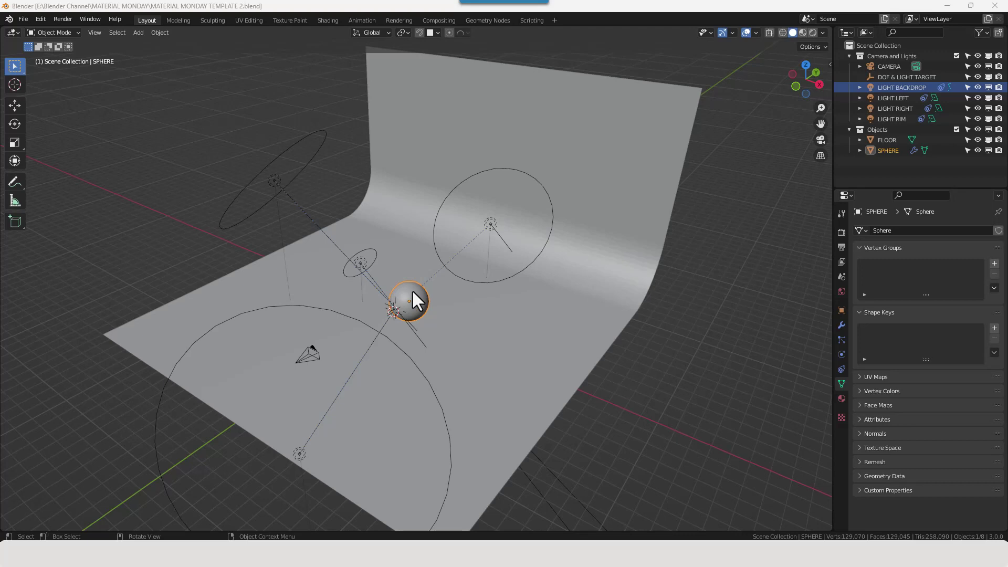
Step: Inspect the floor, the two studio lights and the backdrop light by selecting each
{"action": "left_click", "coordinate": [889, 140]}
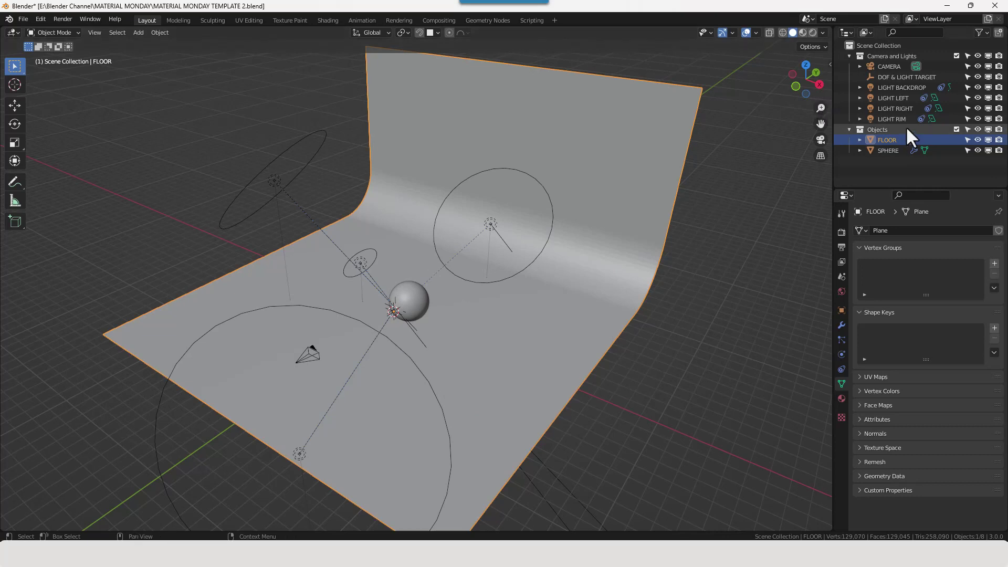
{"action": "left_click", "coordinate": [902, 108]}
{"action": "left_click", "coordinate": [900, 98]}
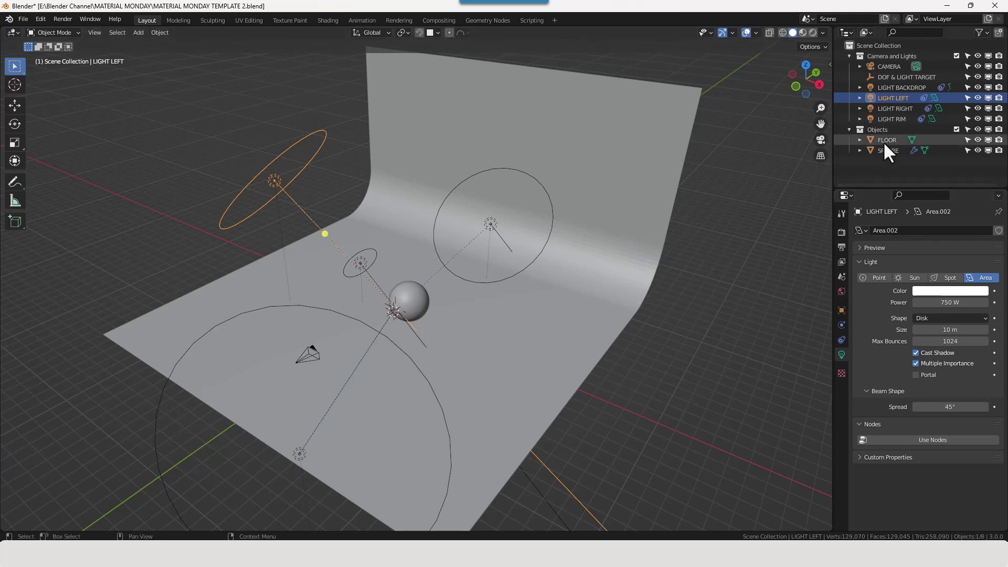
{"action": "left_click", "coordinate": [895, 87]}
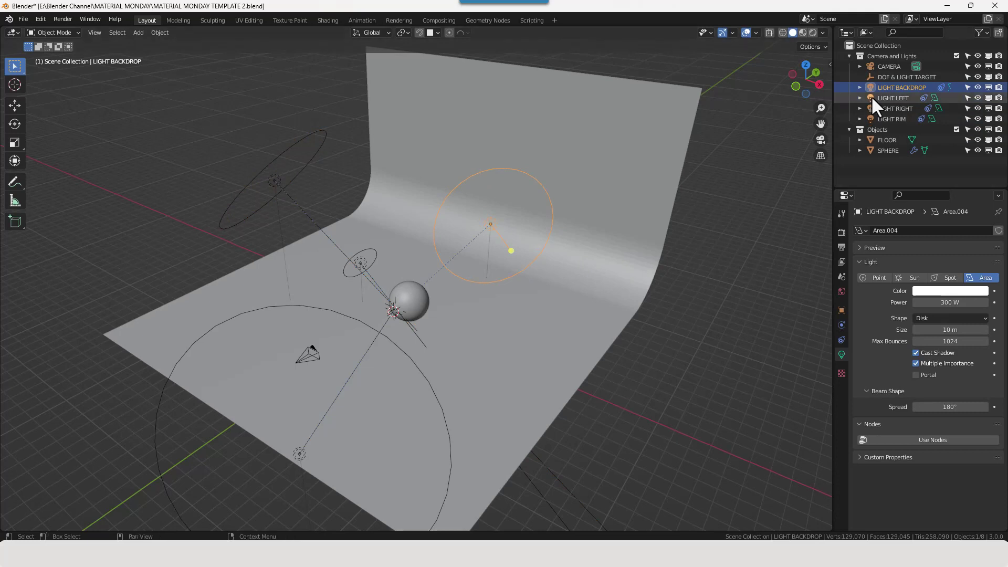
Step: Show the sphere's CHANGE THIS material nodes in the Shading workspace with Rendered viewport shading
{"action": "left_click", "coordinate": [323, 20]}
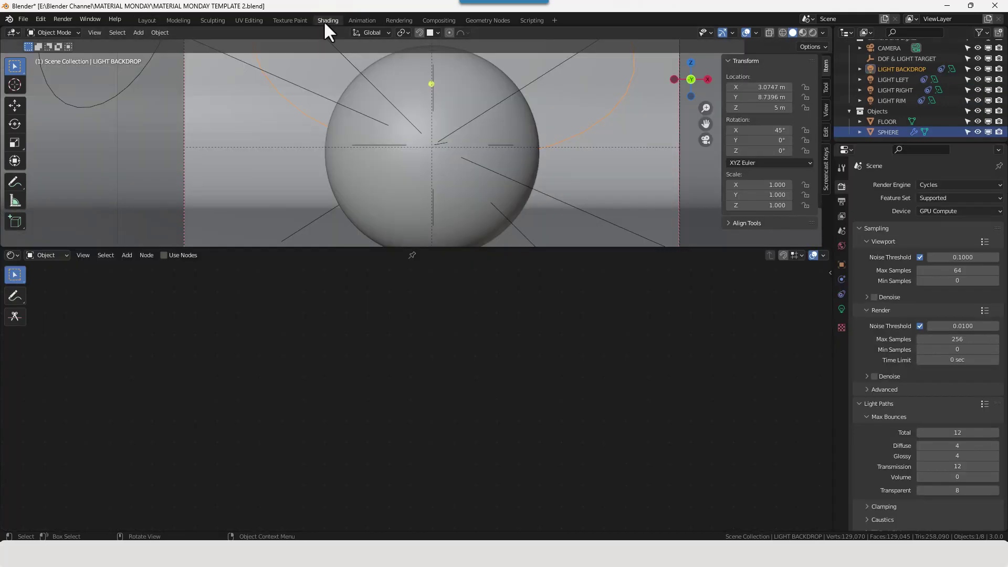
{"action": "left_click", "coordinate": [812, 31]}
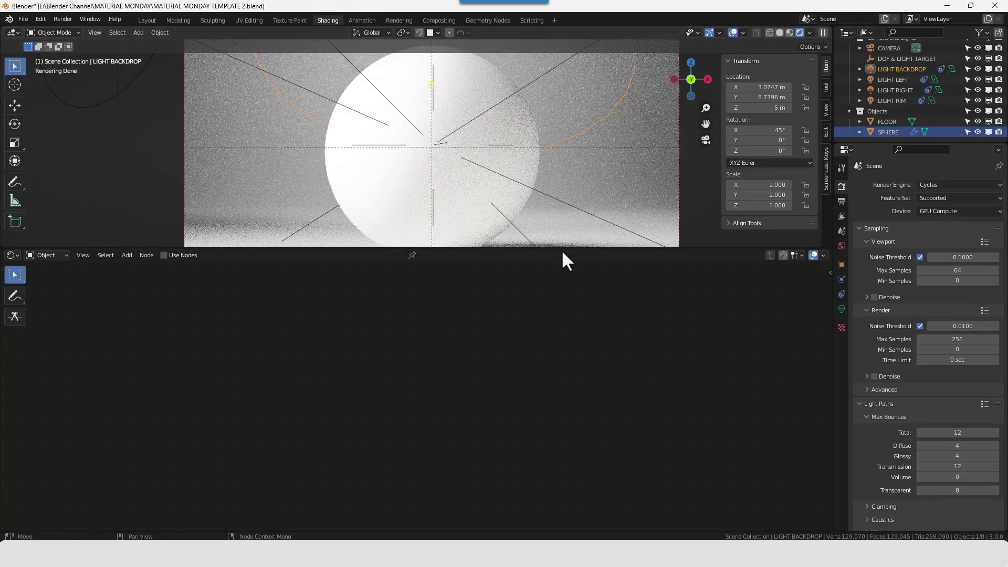
{"action": "left_click", "coordinate": [508, 128]}
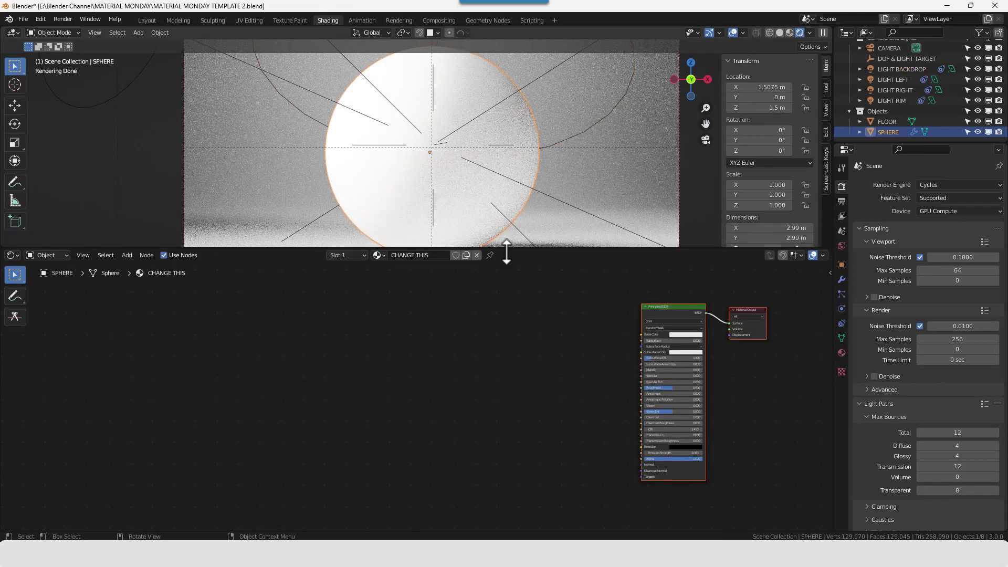
{"action": "scroll", "coordinate": [571, 336], "scroll_direction": "up", "scroll_amount": 2}
{"action": "middle_click_drag", "start_coordinate": [567, 336], "coordinate": [472, 343]}
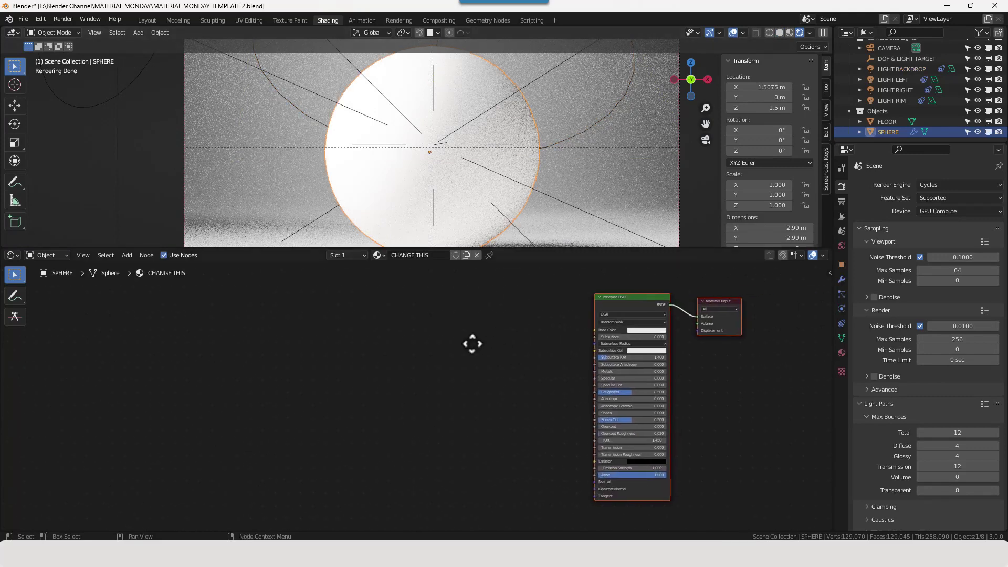
{"action": "scroll", "coordinate": [470, 343], "scroll_direction": "up", "scroll_amount": 2}
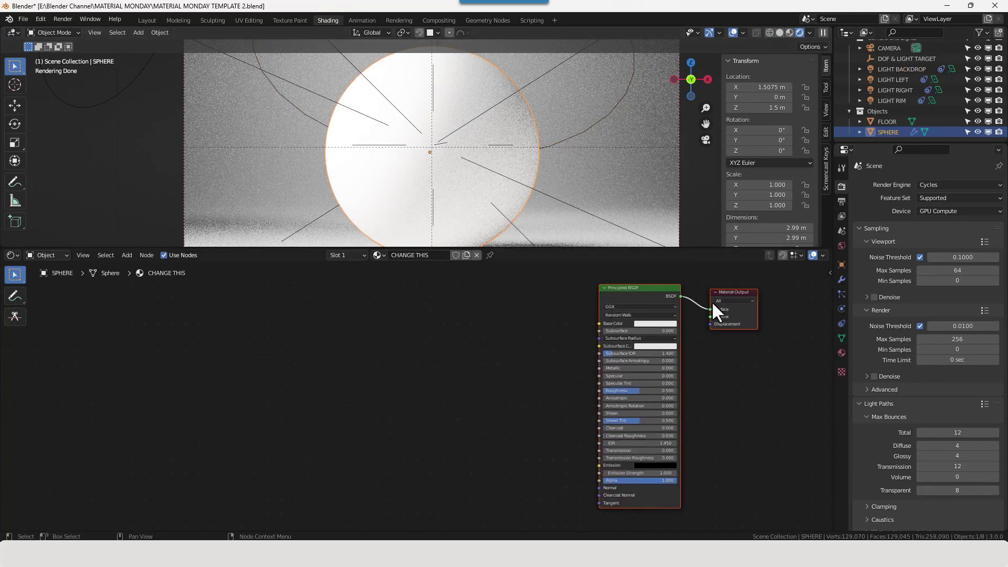
{"action": "left_click", "coordinate": [755, 383]}
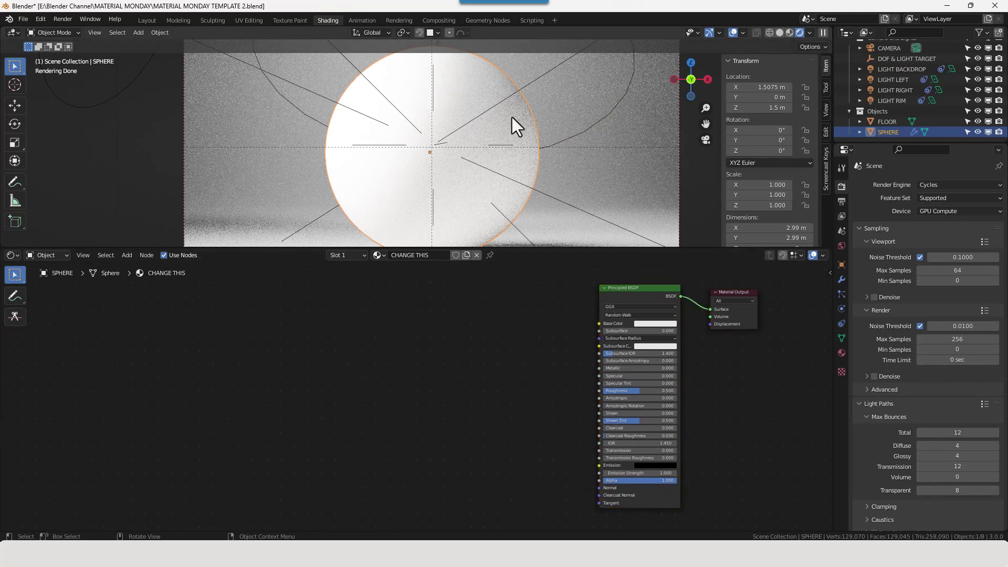
{"action": "middle_click_drag", "start_coordinate": [474, 379], "coordinate": [521, 374]}
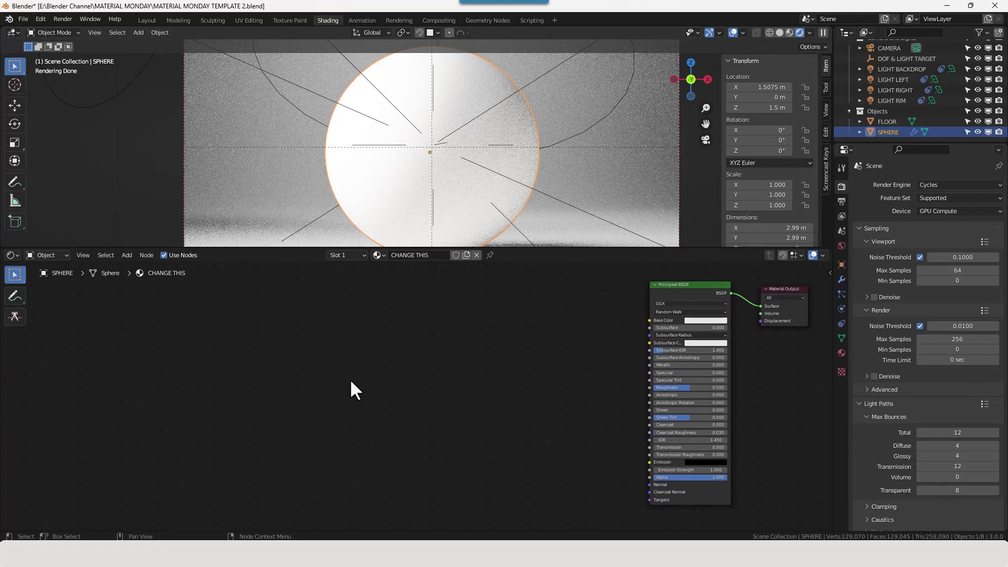
Step: Add a Noise Texture node to the left of the Principled BSDF
{"action": "key", "text": "shift+a"}
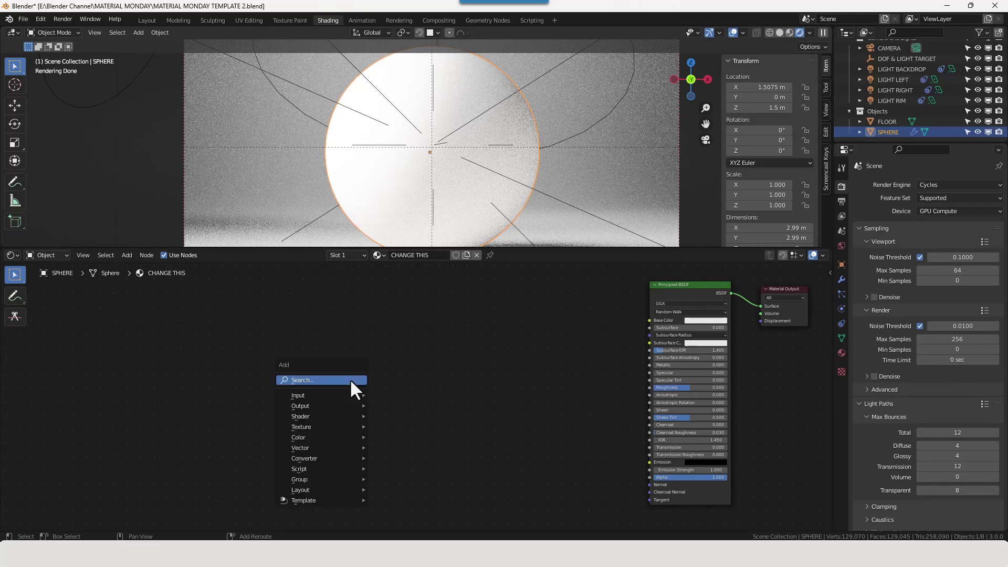
{"action": "left_click", "coordinate": [350, 381]}
{"action": "type", "text": "noise"}
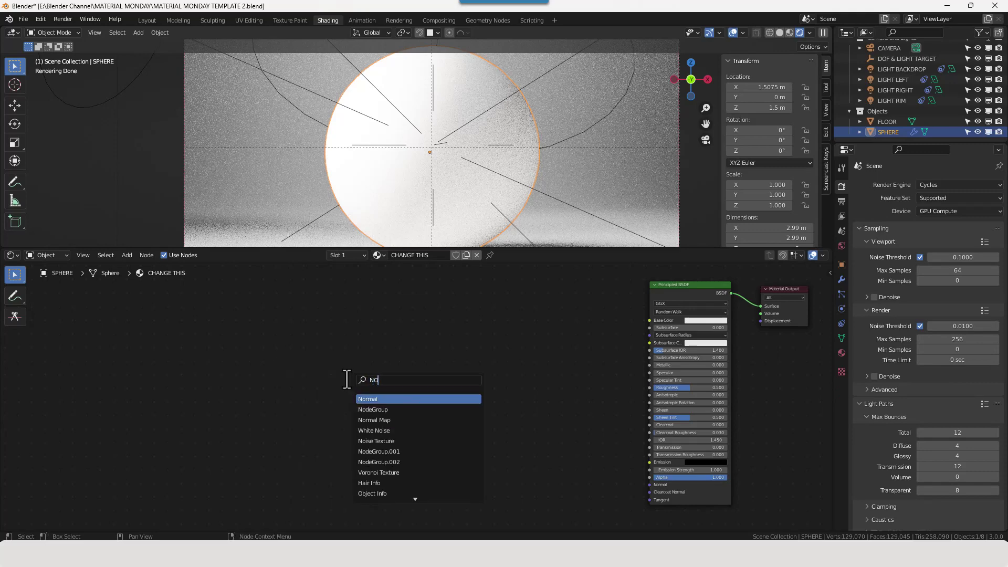
{"action": "key", "text": "Down"}
{"action": "key", "text": "Return"}
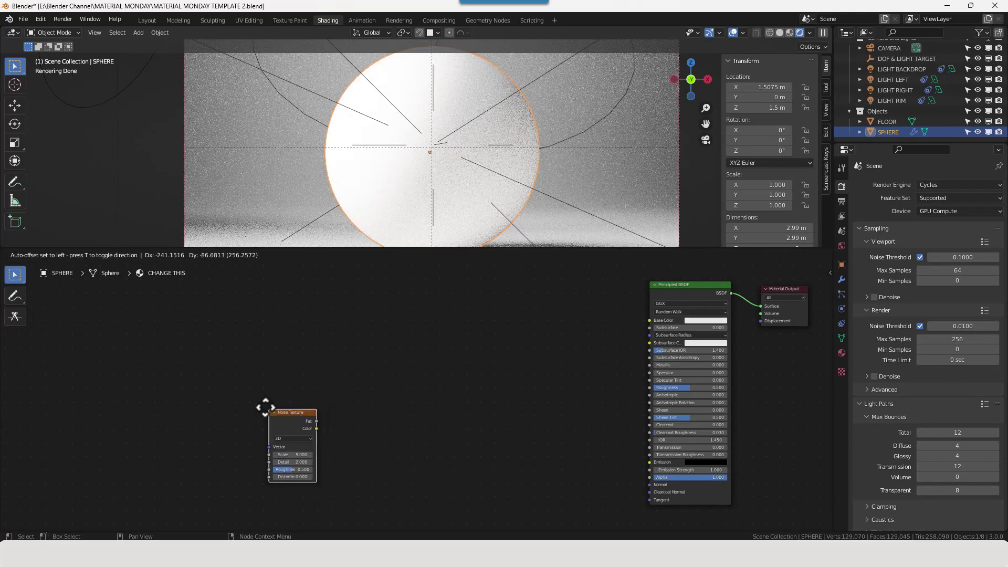
{"action": "left_click", "coordinate": [250, 410]}
Step: Give the noise Texture Coordinate and Mapping nodes using Object coordinates, and connect Fac to Base Color
{"action": "key", "text": "ctrl+t"}
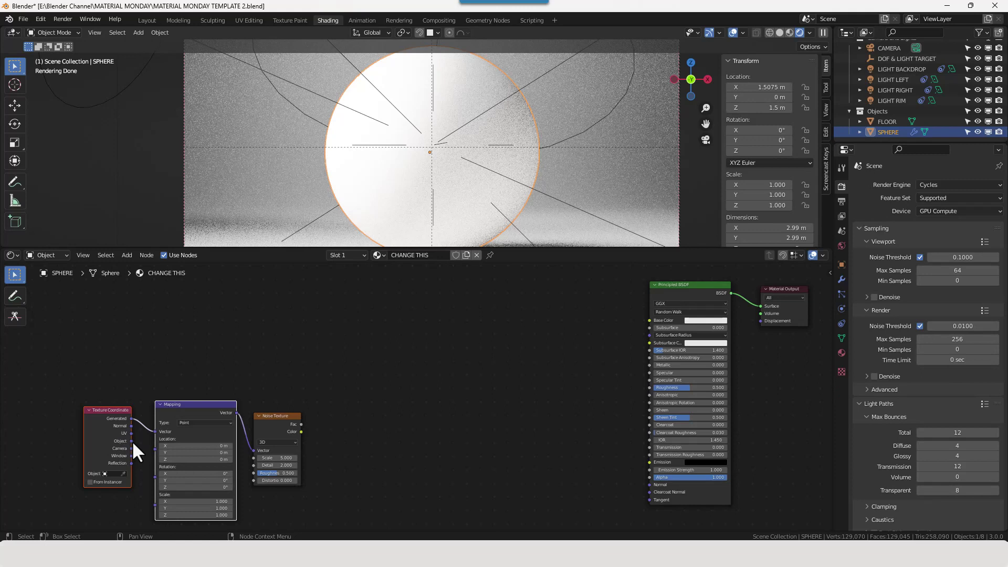
{"action": "left_click_drag", "start_coordinate": [131, 440], "coordinate": [110, 302]}
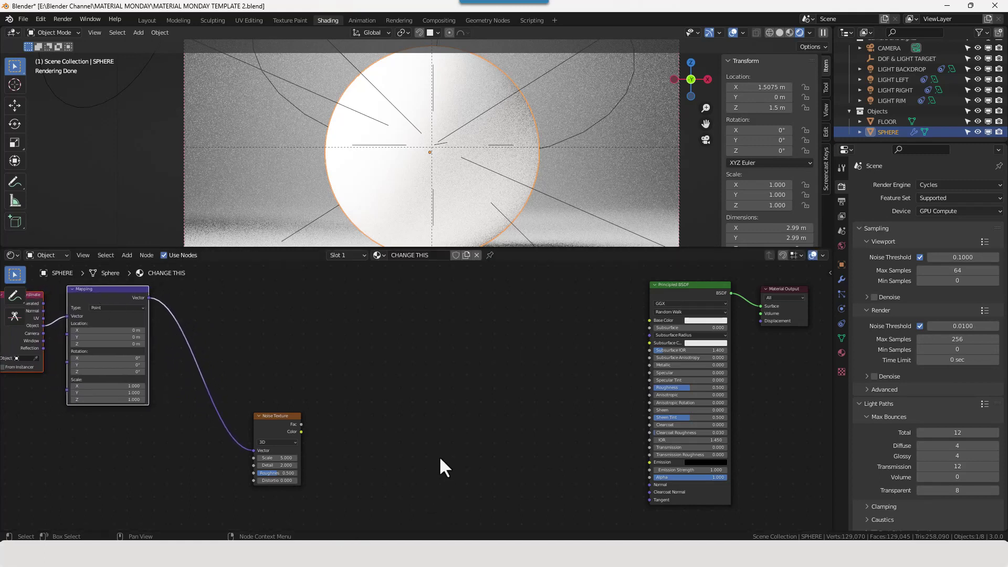
{"action": "middle_click_drag", "start_coordinate": [425, 428], "coordinate": [443, 423]}
{"action": "left_click_drag", "start_coordinate": [282, 426], "coordinate": [270, 435]}
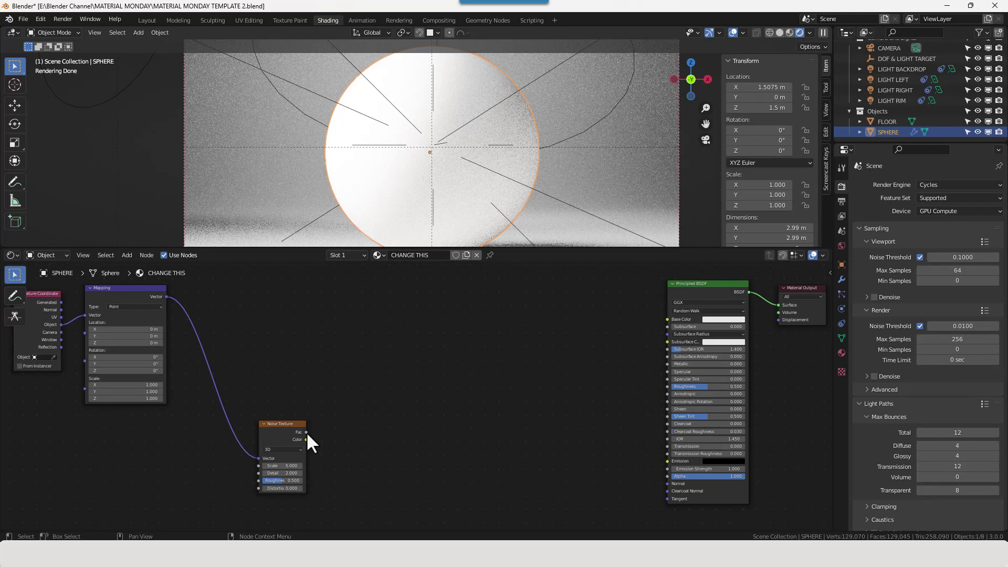
{"action": "left_click_drag", "start_coordinate": [307, 432], "coordinate": [666, 319]}
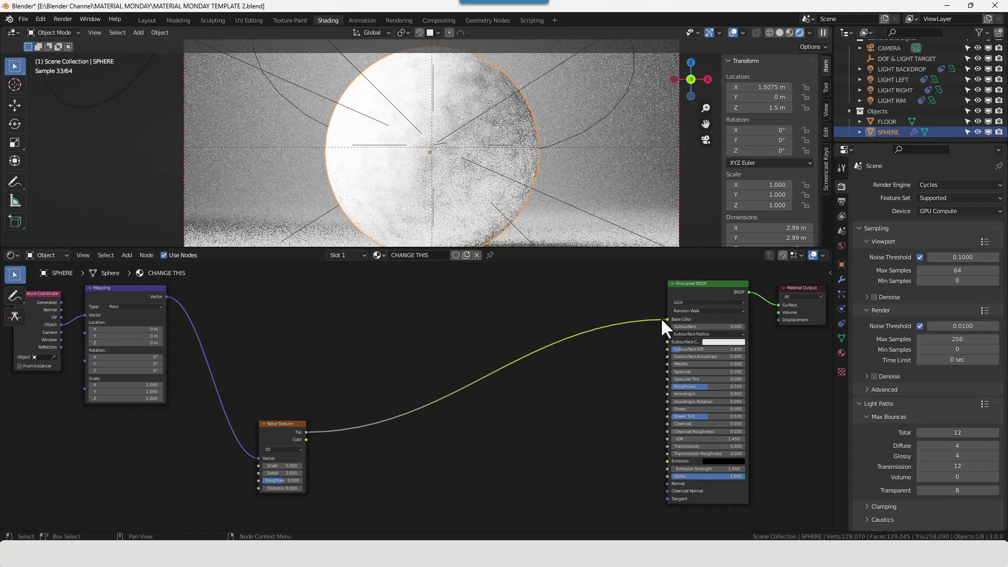
Step: Set the Noise Texture to Scale 50, Detail 15 and Roughness 0.75
{"action": "left_click", "coordinate": [281, 466]}
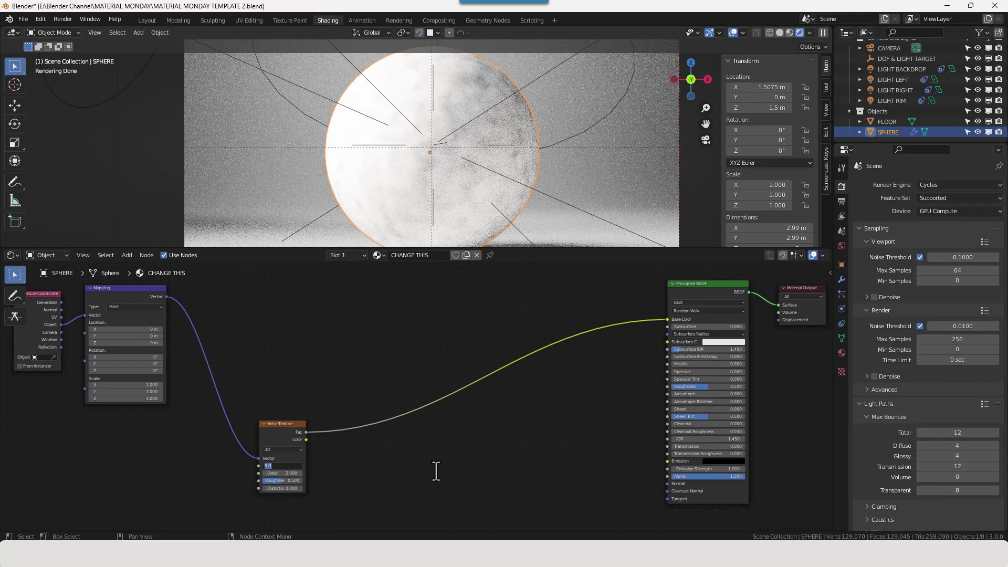
{"action": "type", "text": "50"}
{"action": "key", "text": "Tab"}
{"action": "type", "text": "15"}
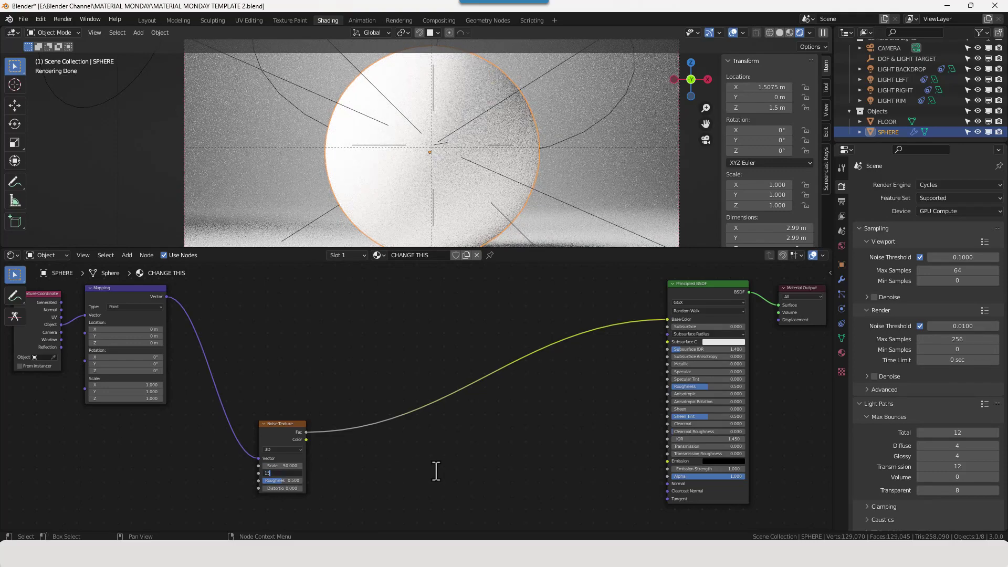
{"action": "key", "text": "Tab"}
{"action": "type", "text": "0.75"}
{"action": "key", "text": "Return"}
{"action": "key", "text": "shift+a"}
Step: Insert a Mix node into the noise Fac to Base Color link
{"action": "mouse_move", "coordinate": [450, 467]}
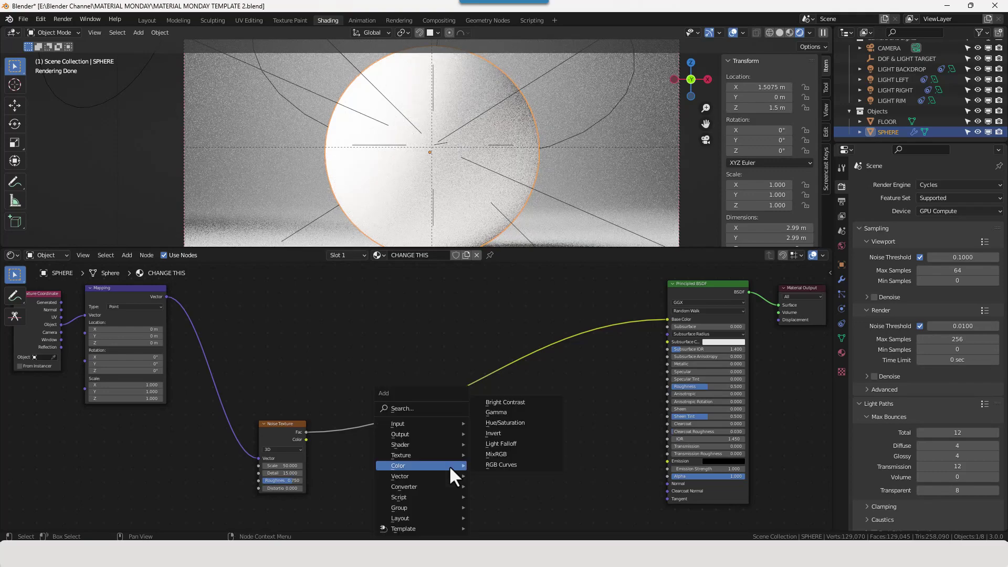
{"action": "left_click", "coordinate": [420, 423]}
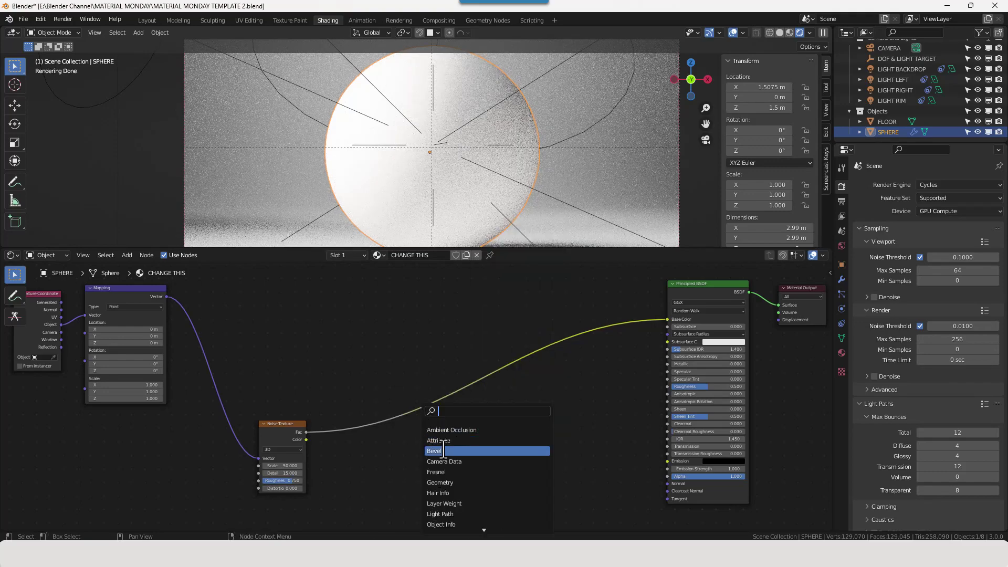
{"action": "type", "text": "mix"}
{"action": "key", "text": "Return"}
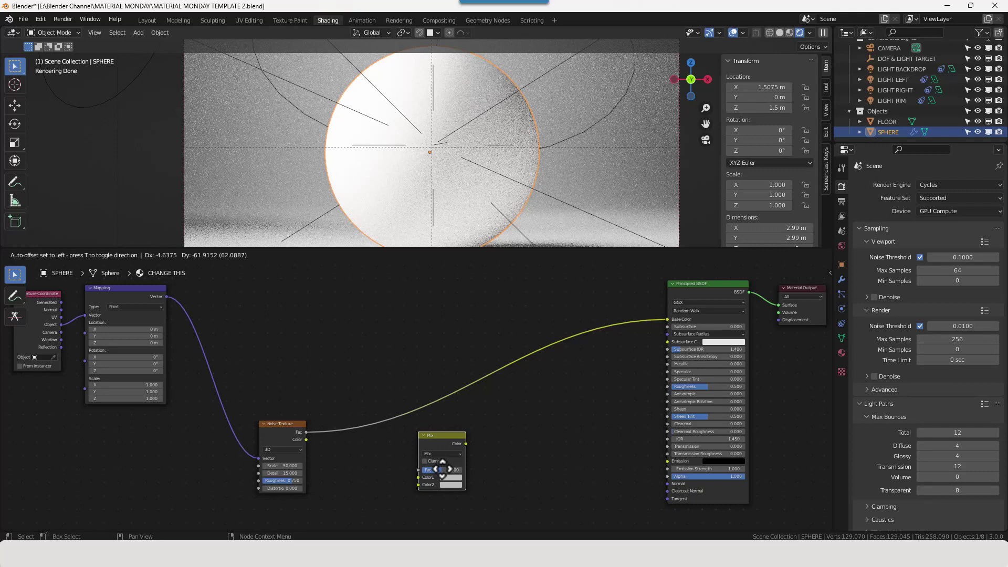
{"action": "left_click", "coordinate": [420, 443]}
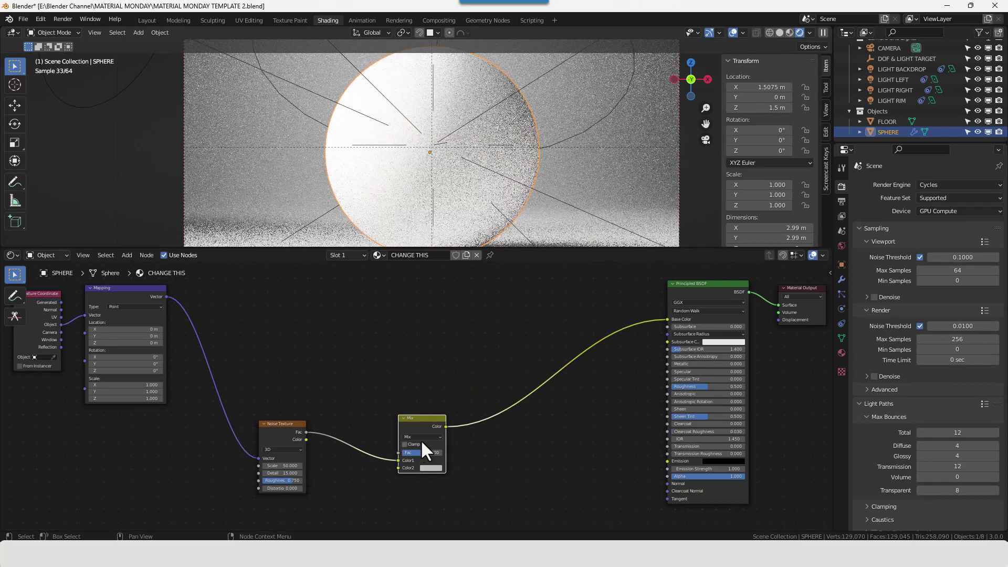
{"action": "key", "text": "g"}
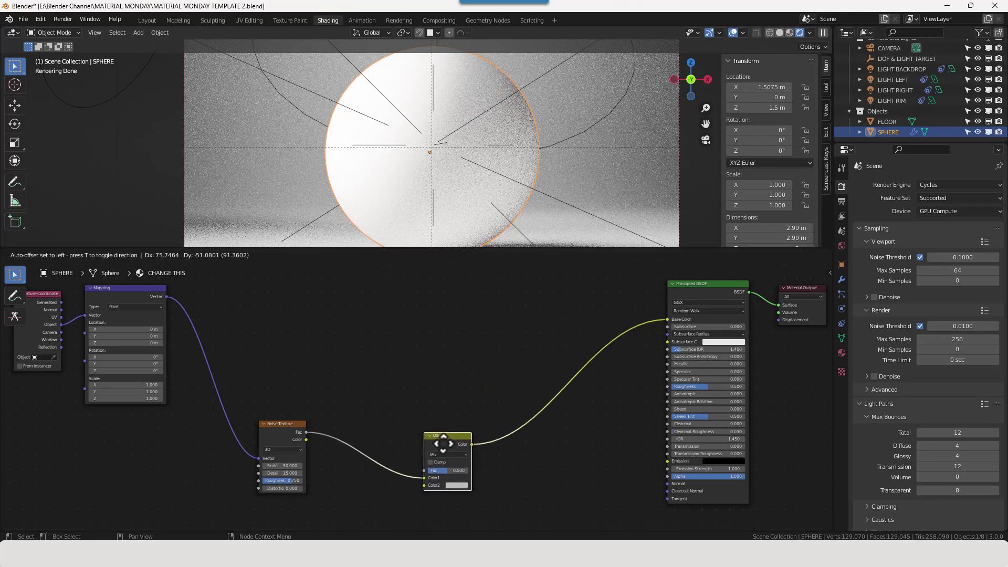
{"action": "left_click", "coordinate": [440, 444]}
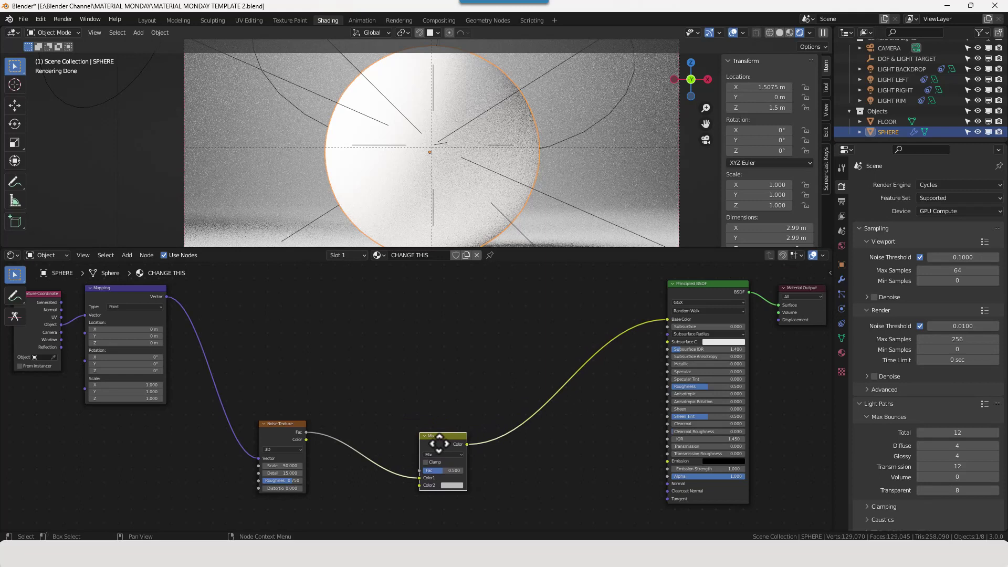
Step: Connect the Mapping Vector output into the Mix node's Color1 socket
{"action": "left_click", "coordinate": [165, 295]}
{"action": "left_click_drag", "start_coordinate": [165, 297], "coordinate": [417, 480]}
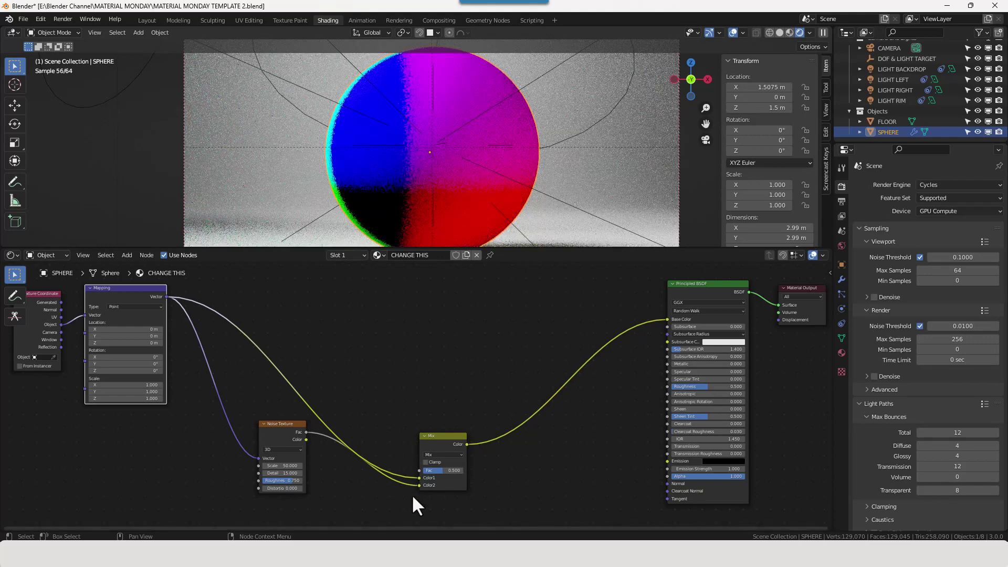
{"action": "mouse_move", "coordinate": [287, 436]}
{"action": "left_mouse_down"}
{"action": "mouse_move", "coordinate": [272, 445]}
{"action": "mouse_move", "coordinate": [281, 452]}
{"action": "left_mouse_up"}
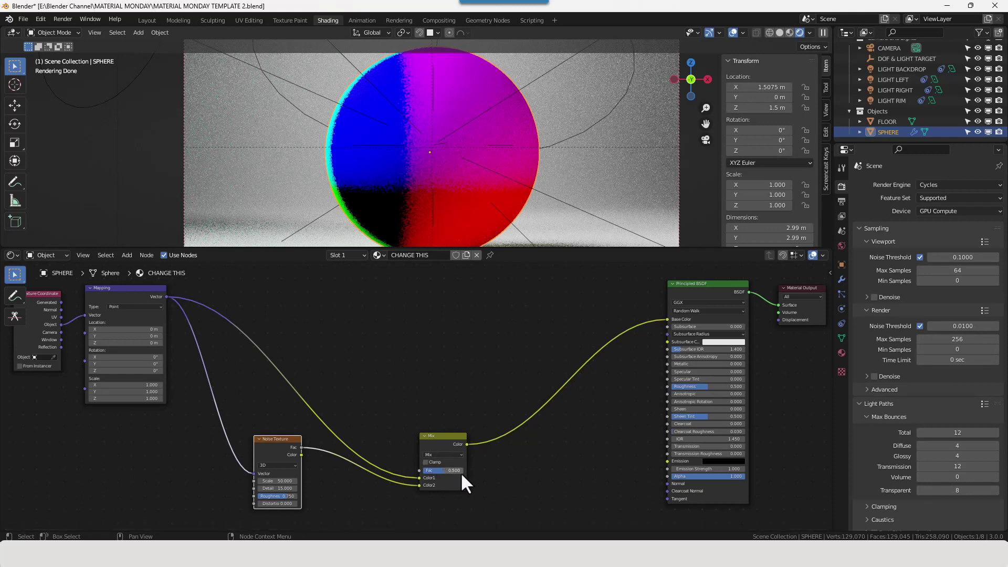
Step: Add a Voronoi Texture onto the link between the Mix node and the shader
{"action": "left_click", "coordinate": [488, 479]}
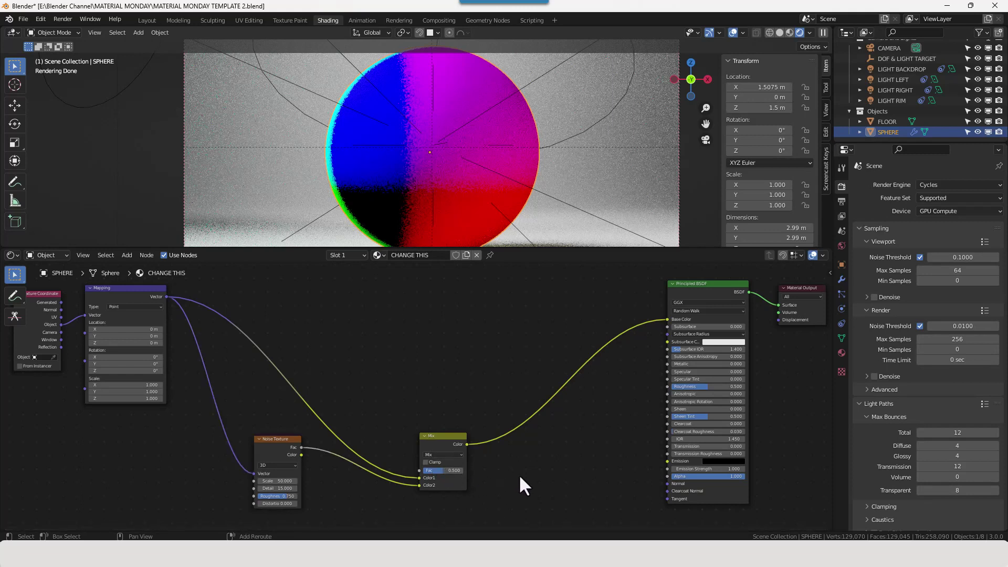
{"action": "key", "text": "shift+a"}
{"action": "left_click", "coordinate": [487, 410]}
{"action": "type", "text": "VORO"}
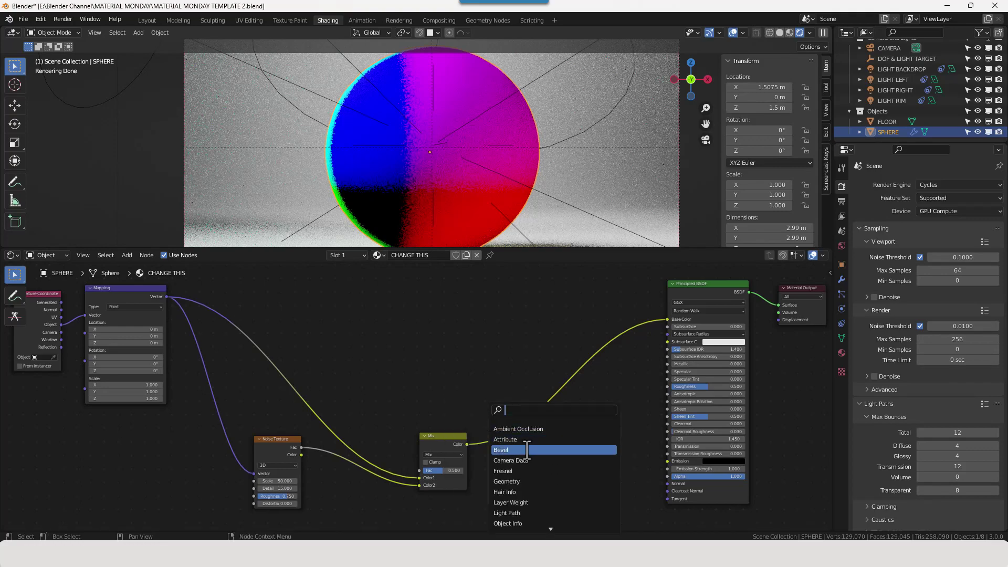
{"action": "key", "text": "Return"}
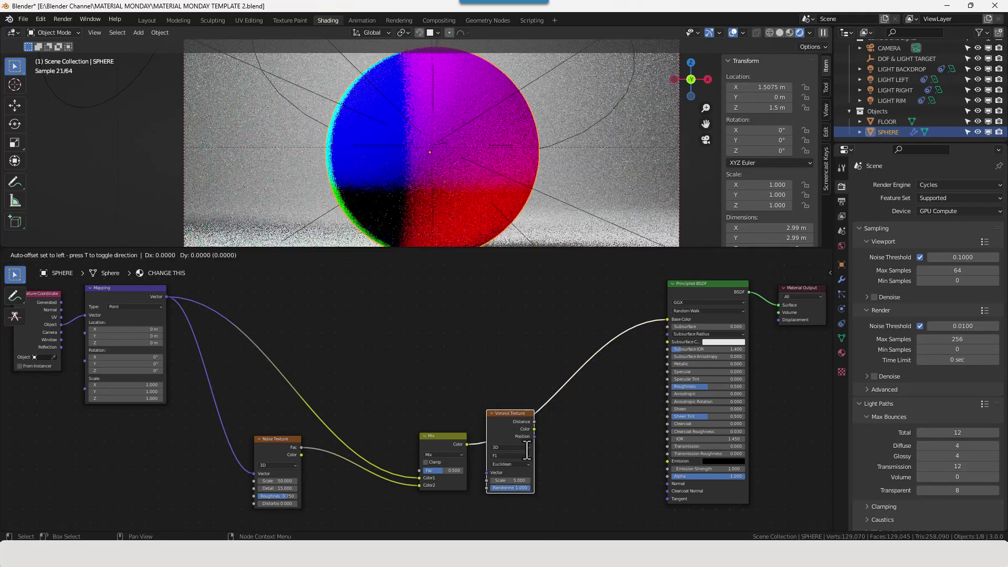
{"action": "left_click", "coordinate": [519, 450]}
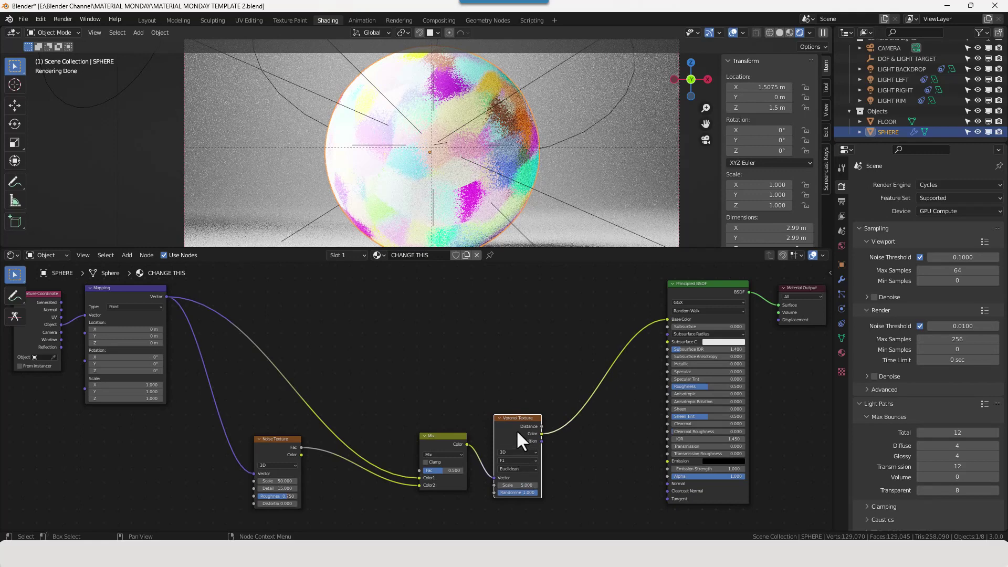
{"action": "left_click_drag", "start_coordinate": [515, 430], "coordinate": [507, 441]}
{"action": "middle_click_drag", "start_coordinate": [550, 437], "coordinate": [530, 412]}
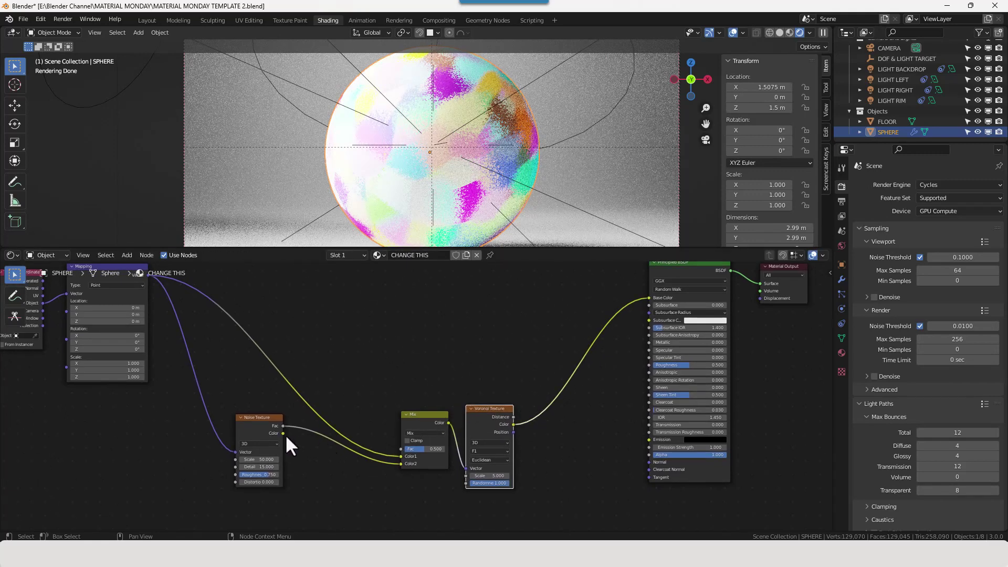
Step: Connect the Noise Texture colour into the Mix node and set the Voronoi Scale to 500
{"action": "left_click_drag", "start_coordinate": [284, 435], "coordinate": [401, 463]}
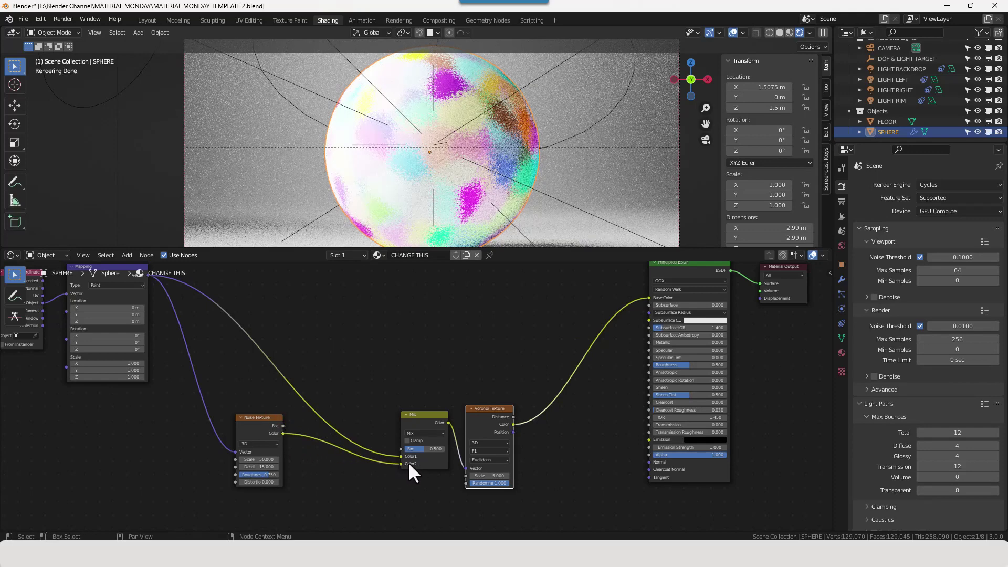
{"action": "middle_click_drag", "start_coordinate": [534, 460], "coordinate": [505, 456]}
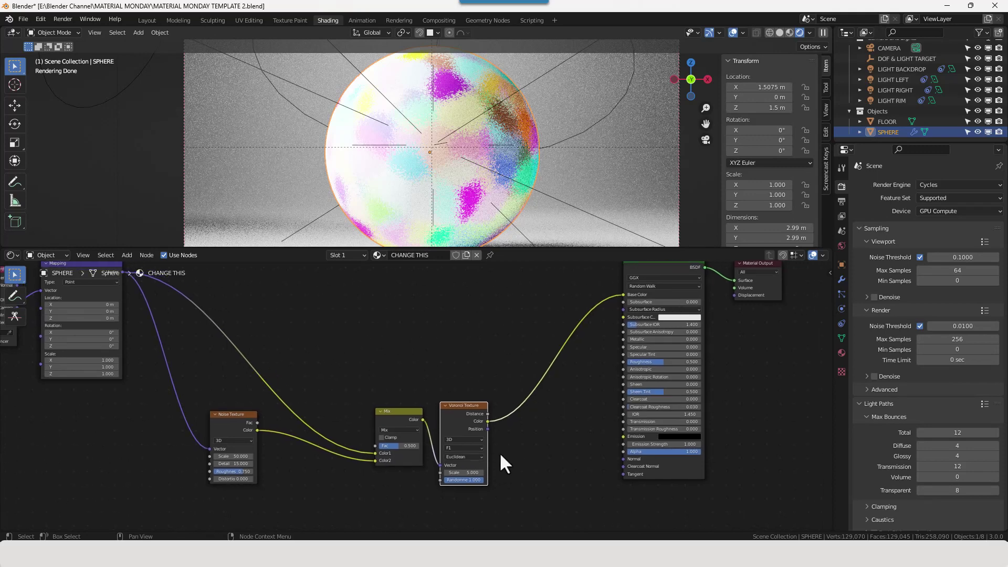
{"action": "left_click", "coordinate": [458, 472]}
{"action": "type", "text": "500"}
{"action": "key", "text": "Return"}
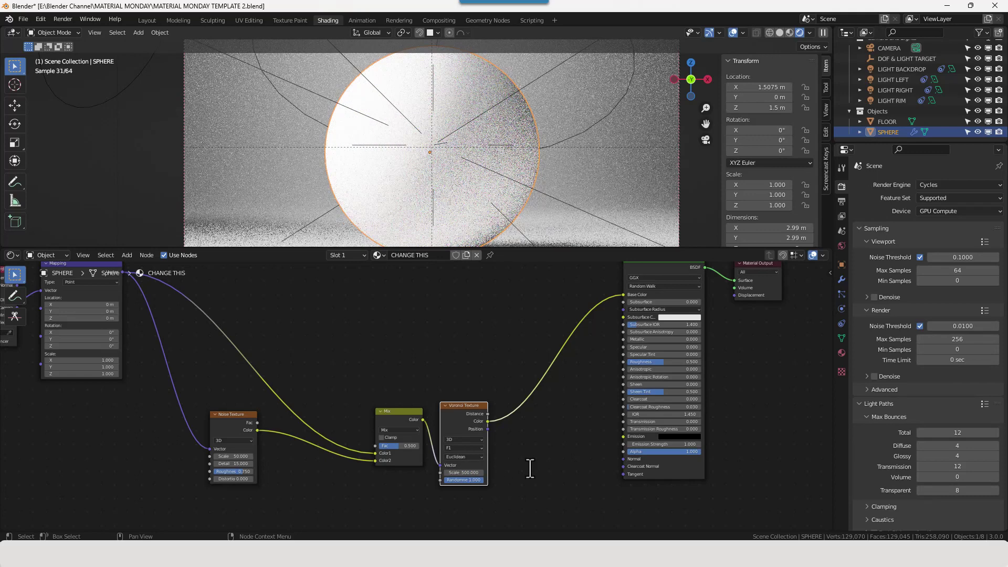
{"action": "middle_click_drag", "start_coordinate": [515, 461], "coordinate": [573, 431]}
{"action": "scroll", "coordinate": [527, 455], "scroll_direction": "down", "scroll_amount": 1}
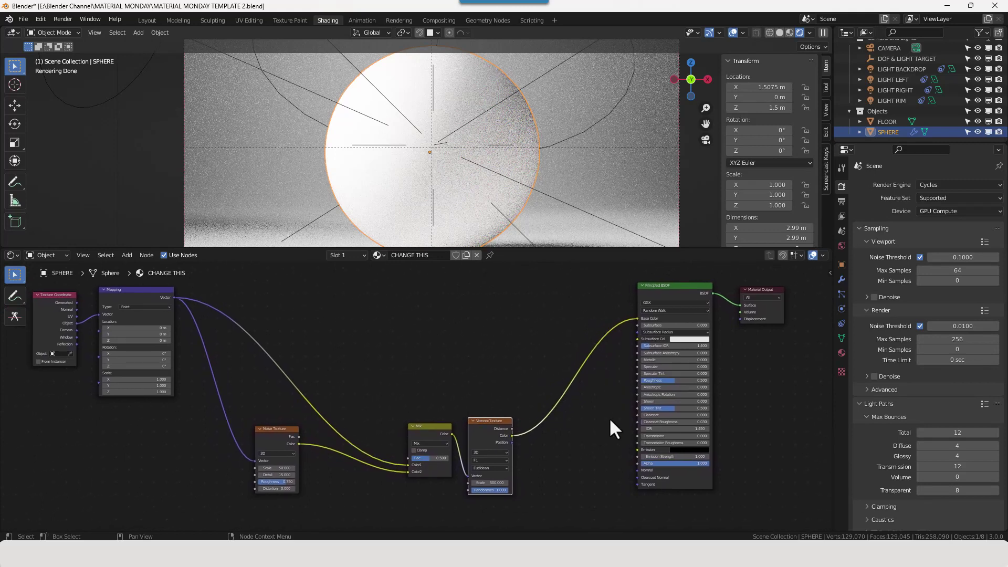
{"action": "left_click_drag", "start_coordinate": [531, 503], "coordinate": [438, 449]}
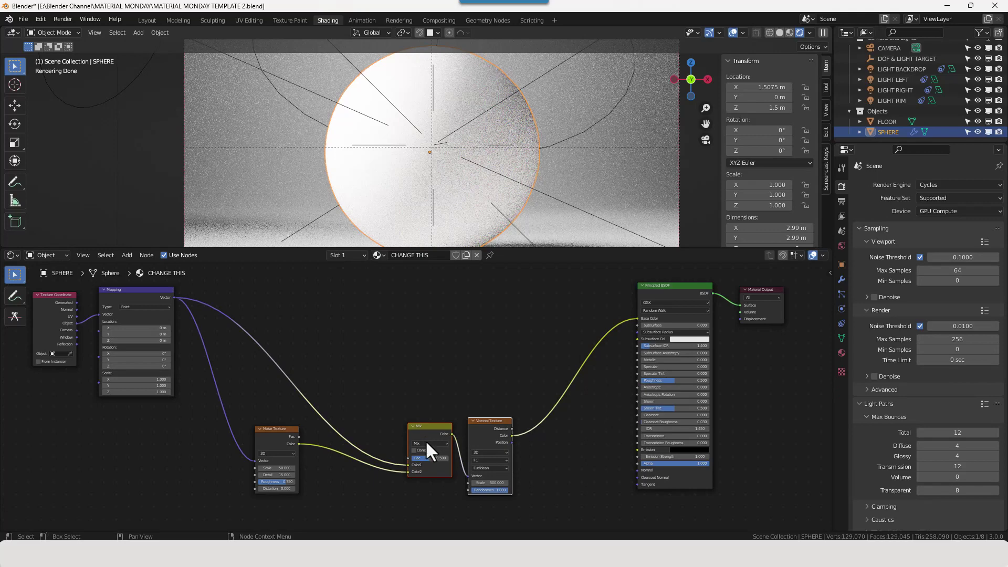
Step: Wrap the Noise, Mix and Voronoi nodes in a frame labelled SAND
{"action": "left_click_drag", "start_coordinate": [426, 441], "coordinate": [388, 438]}
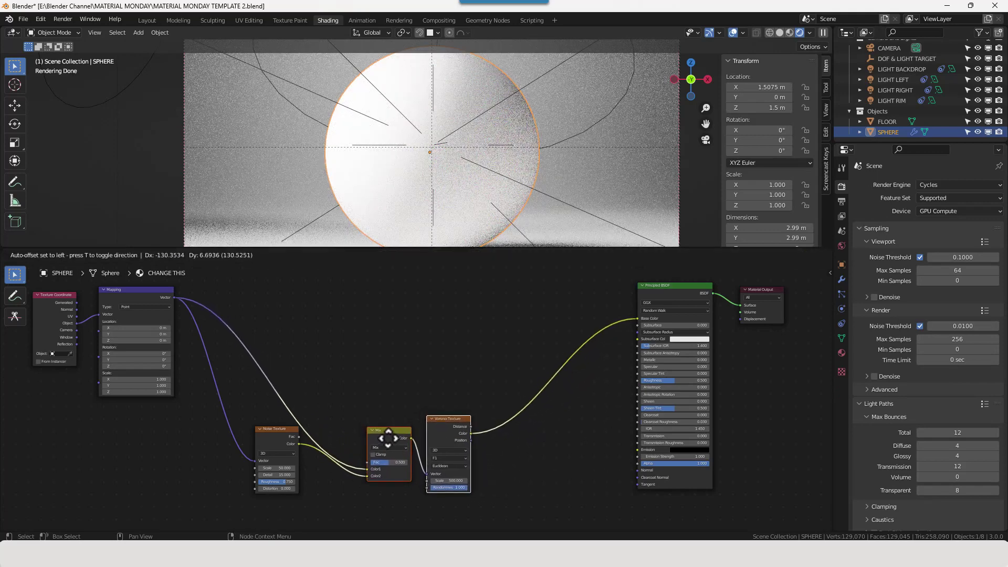
{"action": "left_click_drag", "start_coordinate": [242, 393], "coordinate": [475, 513]}
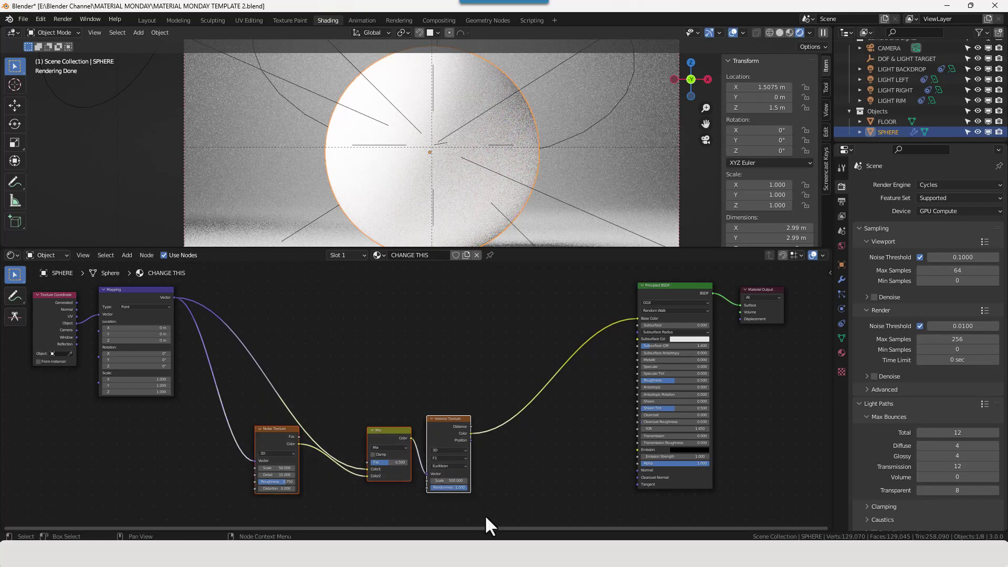
{"action": "key", "text": "ctrl+j"}
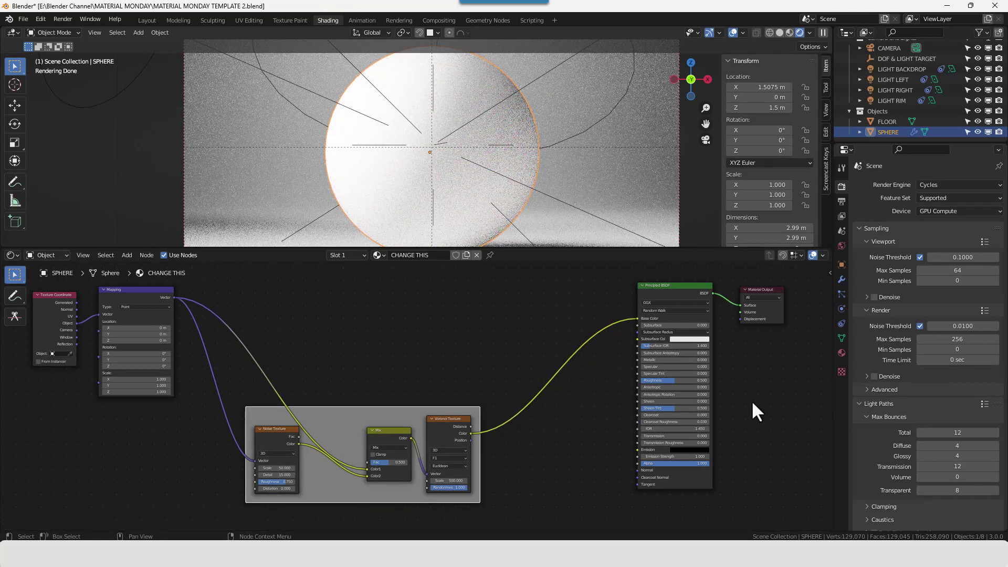
{"action": "key", "text": "n"}
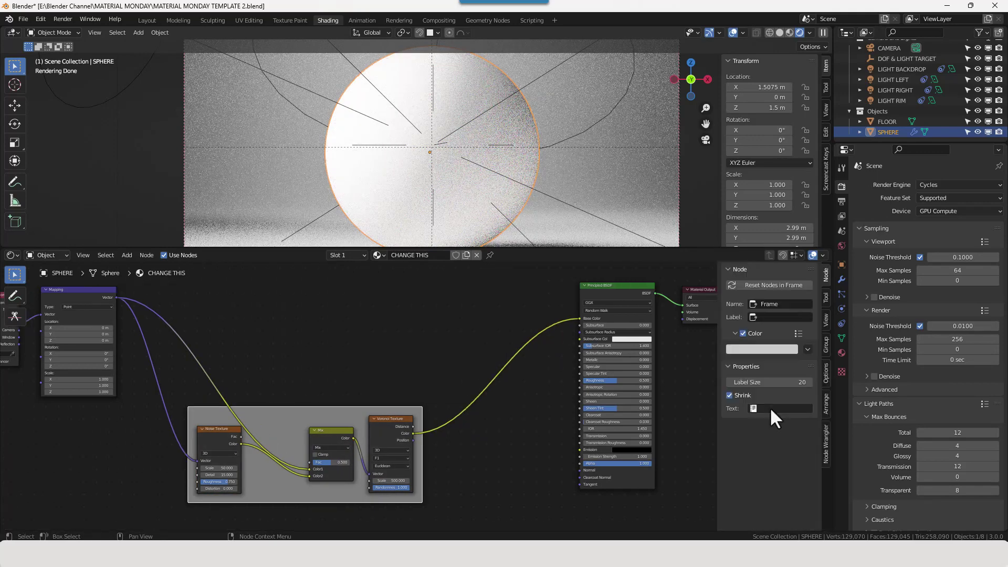
{"action": "left_click", "coordinate": [774, 316]}
{"action": "type", "text": "SAND"}
{"action": "key", "text": "Return"}
Step: Turn off the SAND frame's custom colour and set its label size to 30
{"action": "left_click", "coordinate": [758, 334]}
{"action": "left_click", "coordinate": [743, 333]}
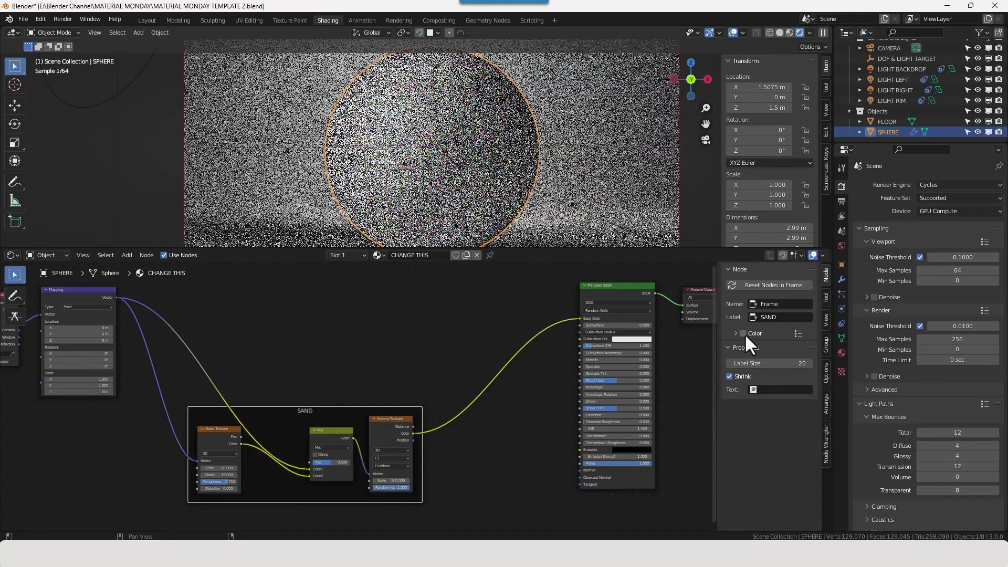
{"action": "left_click", "coordinate": [768, 362]}
{"action": "type", "text": "30"}
{"action": "key", "text": "Return"}
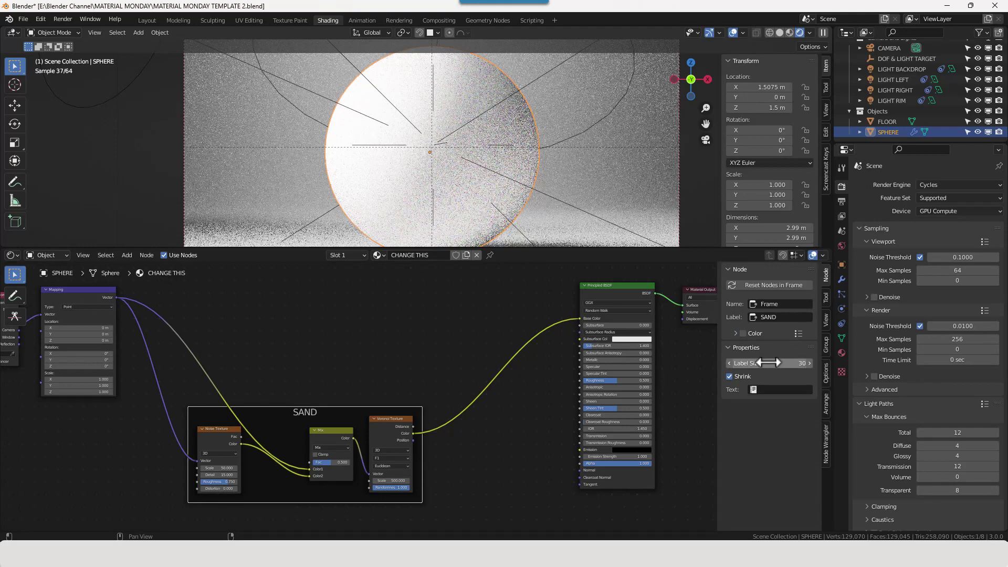
{"action": "left_click_drag", "start_coordinate": [275, 421], "coordinate": [274, 461]}
Step: Reconnect the Voronoi output from Base Color to the shader's Normal and add a Bump node
{"action": "left_click_drag", "start_coordinate": [578, 318], "coordinate": [579, 471]}
{"action": "middle_click_drag", "start_coordinate": [541, 416], "coordinate": [564, 392]}
{"action": "key", "text": "shift+a"}
{"action": "type", "text": "BUMP"}
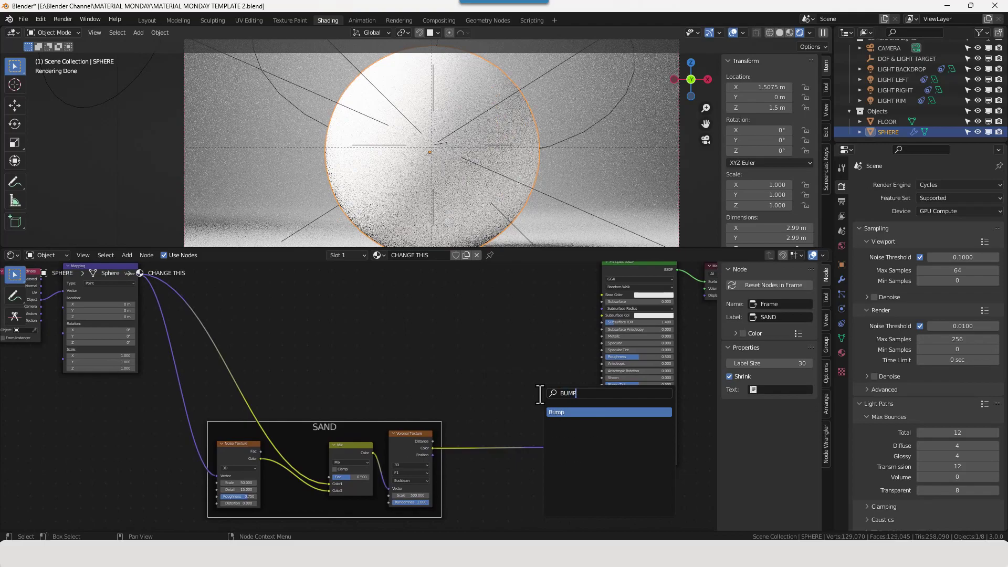
{"action": "key", "text": "Return"}
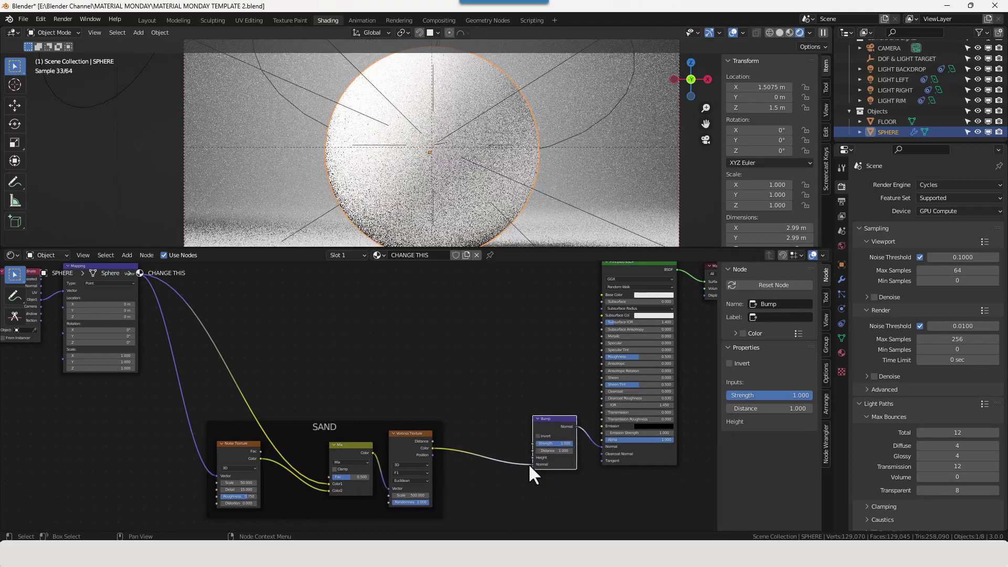
Step: Drop the Bump node onto the Voronoi-to-Normal link and move Texture Coordinate and Mapping left
{"action": "left_click", "coordinate": [531, 464]}
{"action": "scroll", "coordinate": [486, 379], "scroll_direction": "down", "scroll_amount": 1}
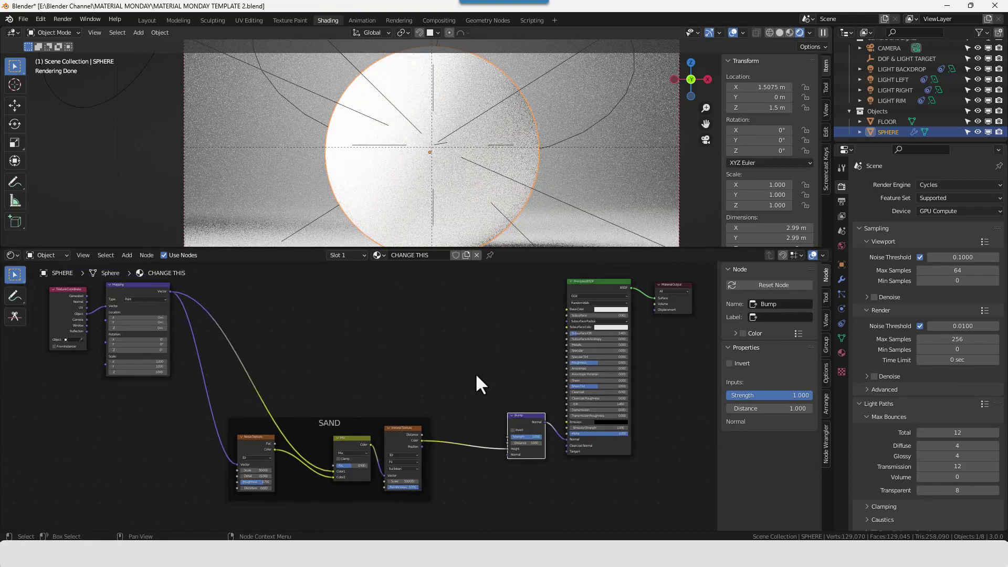
{"action": "middle_click_drag", "start_coordinate": [476, 376], "coordinate": [524, 445]}
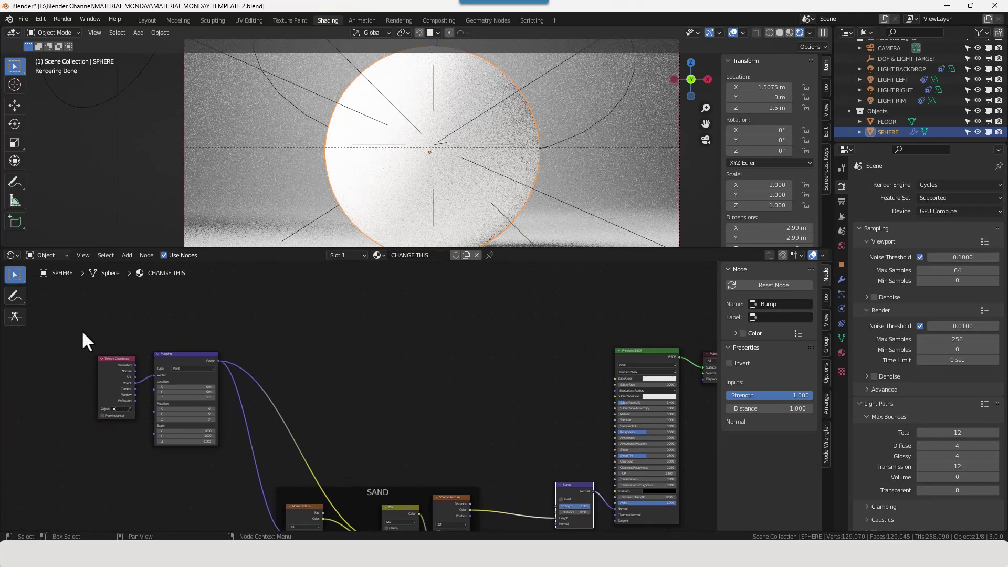
{"action": "left_click_drag", "start_coordinate": [82, 331], "coordinate": [202, 431]}
{"action": "left_click_drag", "start_coordinate": [193, 377], "coordinate": [132, 393]}
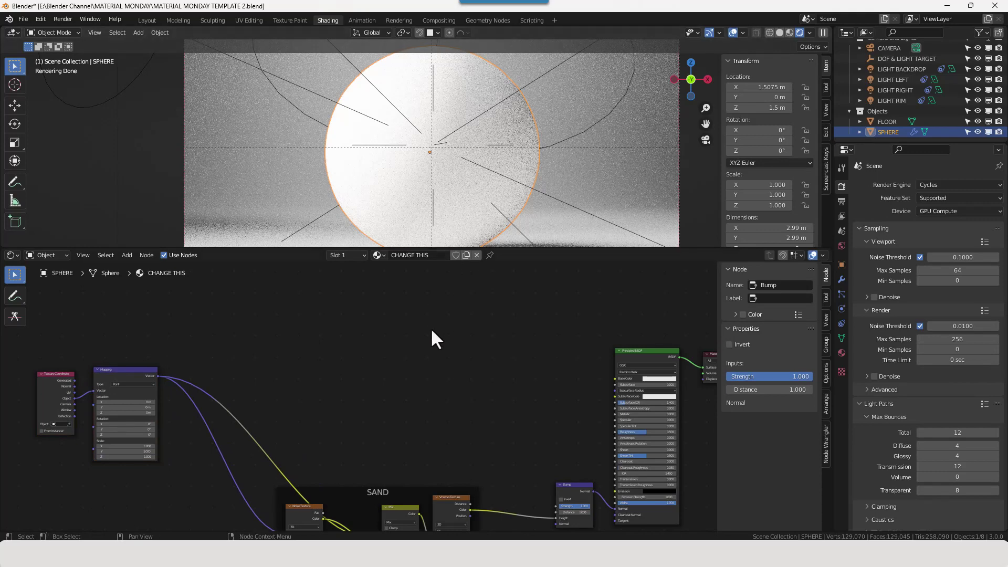
Step: Add a second Noise Texture node and place it above the SAND frame
{"action": "key", "text": "shift+a"}
{"action": "left_click", "coordinate": [401, 339]}
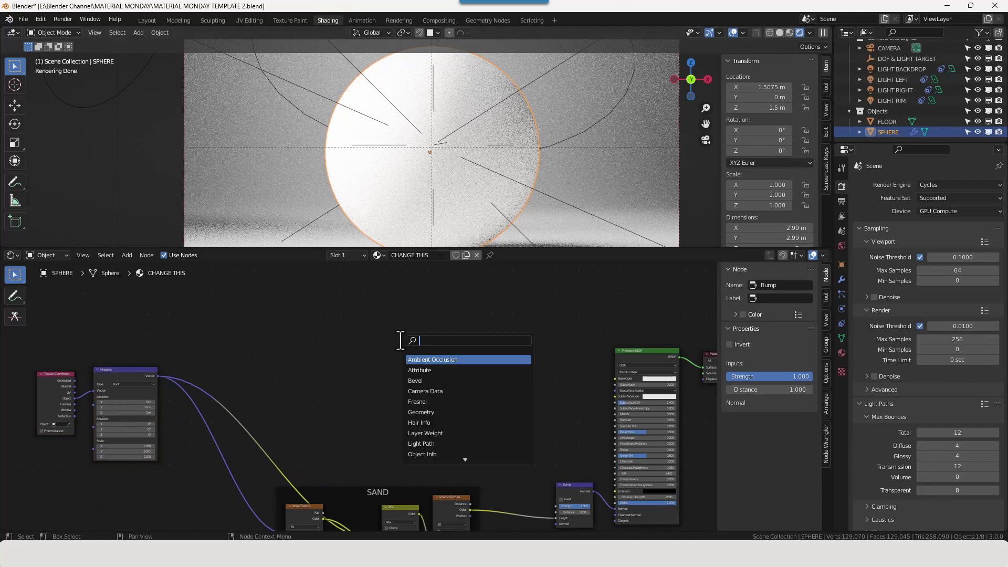
{"action": "type", "text": "ao"}
{"action": "key", "text": "Return"}
{"action": "key", "text": "Escape"}
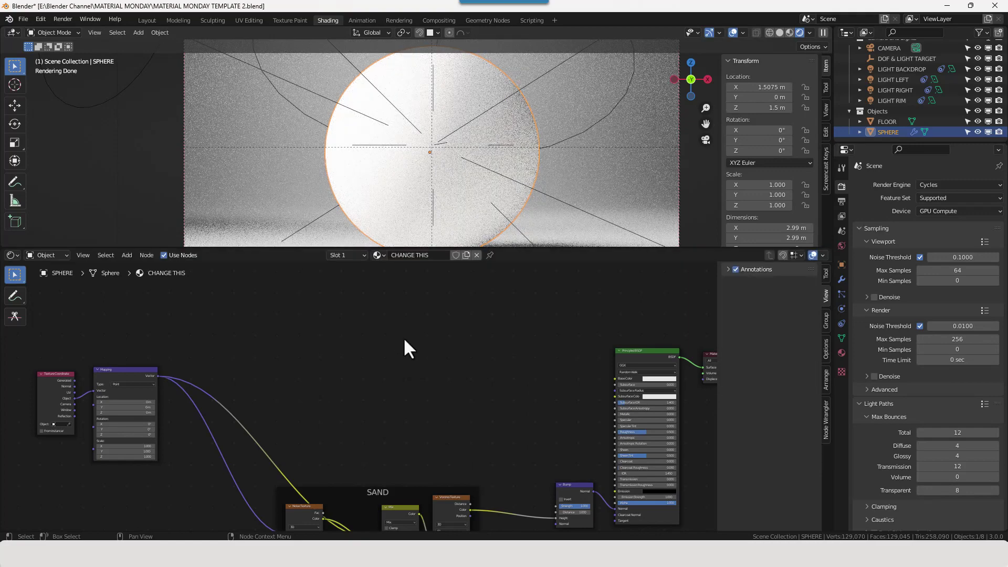
{"action": "key", "text": "shift+a"}
{"action": "key", "text": "n"}
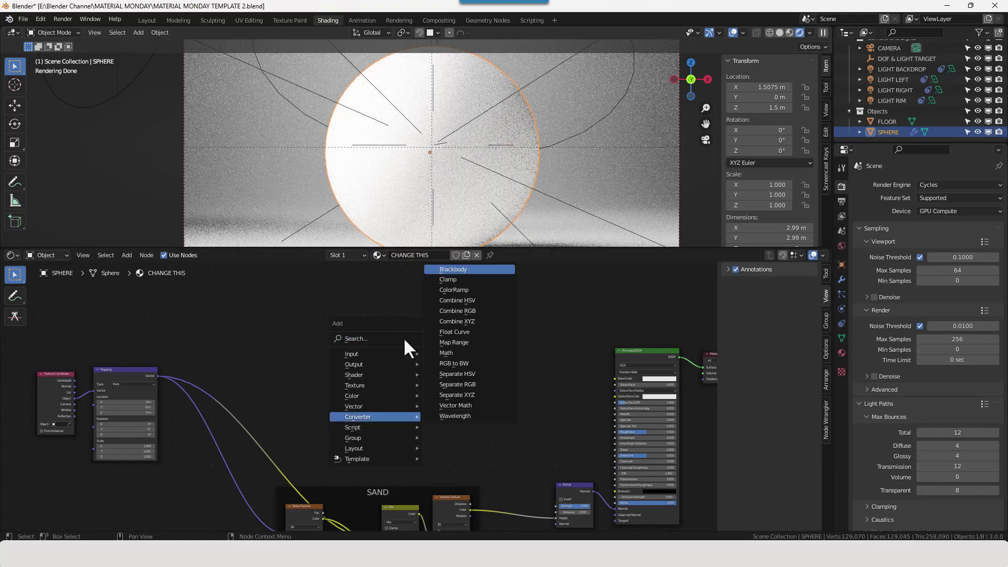
{"action": "key", "text": "Return"}
{"action": "key", "text": "Escape"}
{"action": "key", "text": "shift+a"}
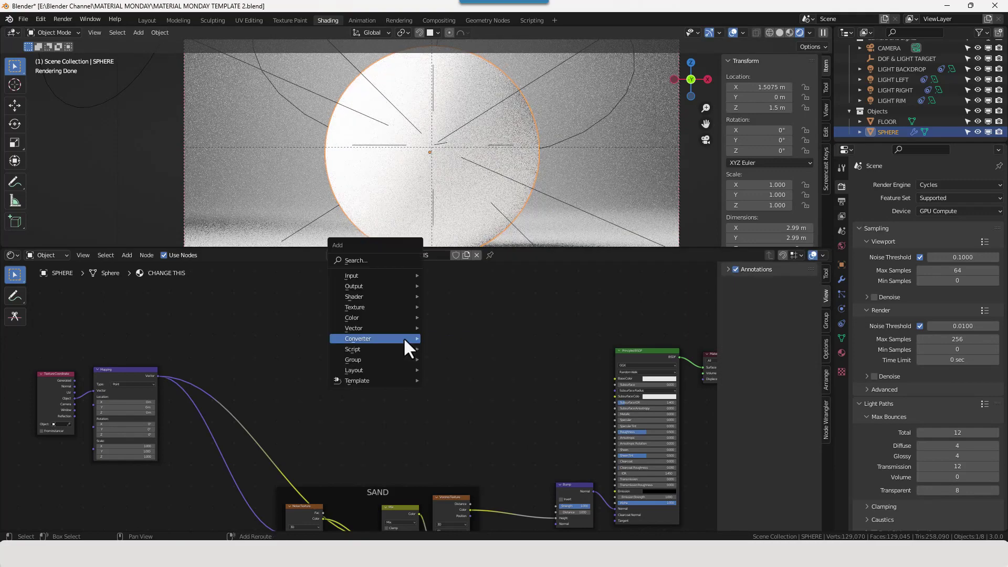
{"action": "type", "text": "snoise"}
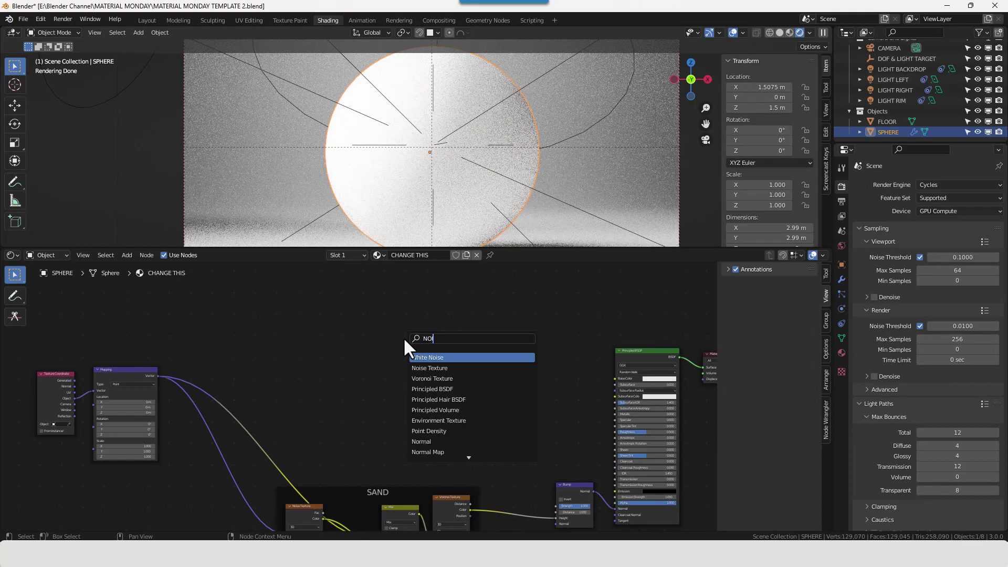
{"action": "key", "text": "Return"}
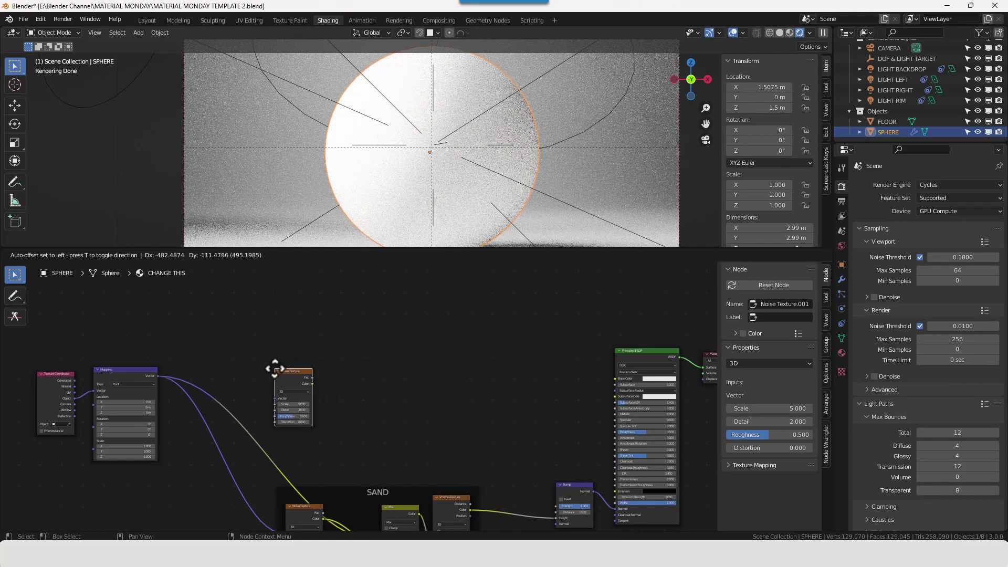
{"action": "left_click", "coordinate": [275, 368]}
Step: Add a ColorRamp node beside the new Noise Texture
{"action": "key", "text": "shift+a"}
{"action": "left_click", "coordinate": [322, 322]}
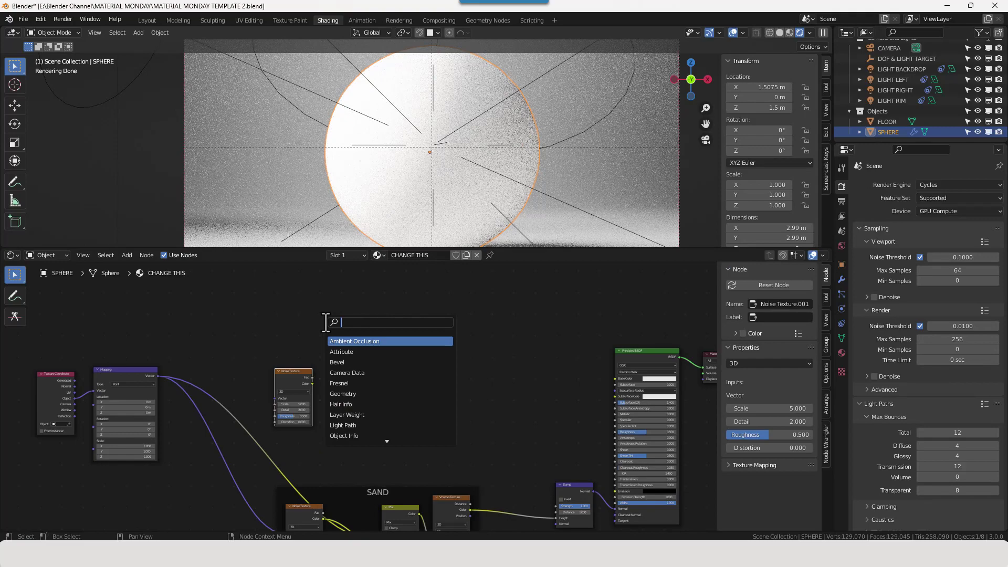
{"action": "type", "text": "color"}
{"action": "key", "text": "Return"}
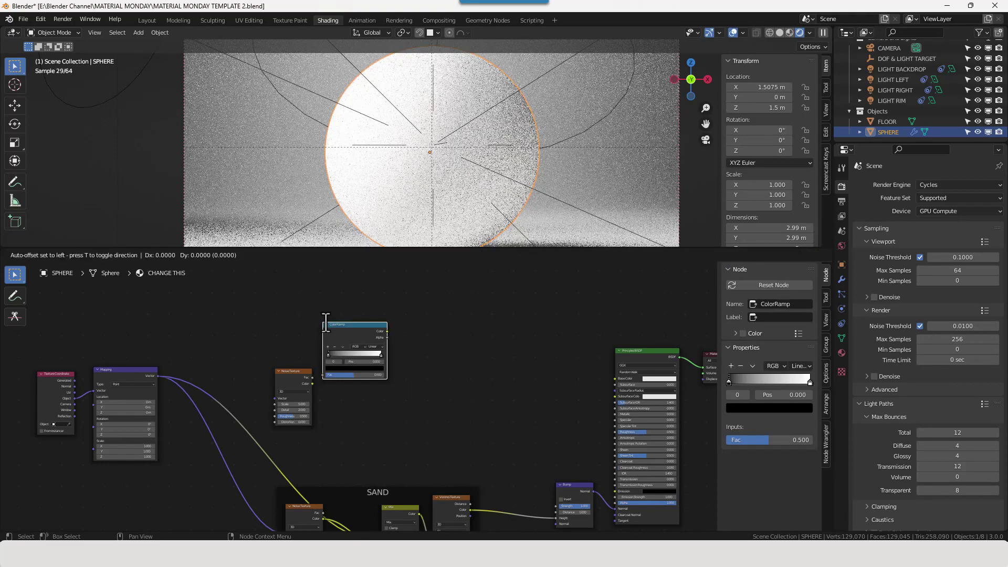
{"action": "left_click", "coordinate": [323, 369]}
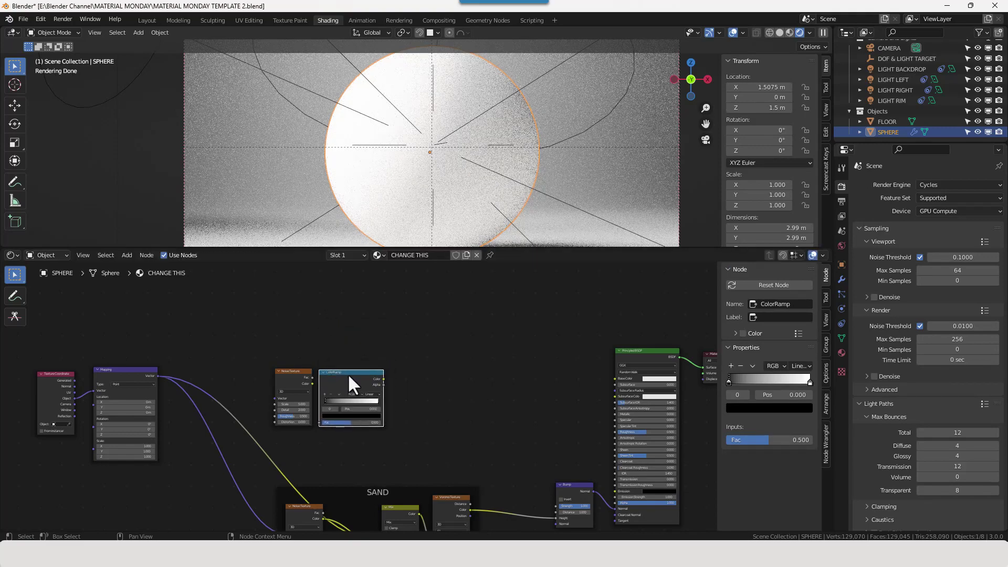
Step: Add a Wave Texture and move it with the Noise Texture and ColorRamp upward
{"action": "key", "text": "shift+a"}
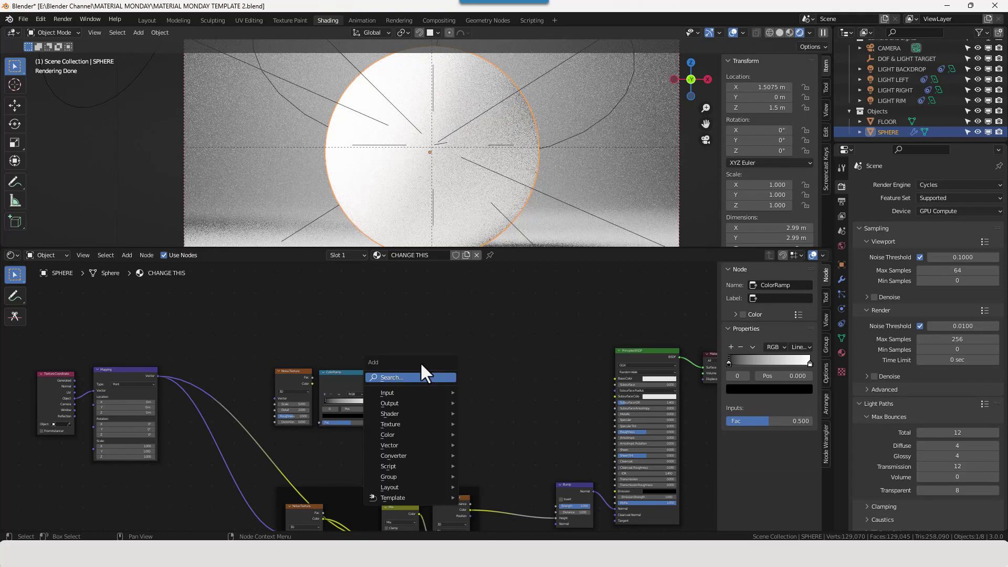
{"action": "left_click", "coordinate": [418, 376]}
{"action": "type", "text": "WAVE"}
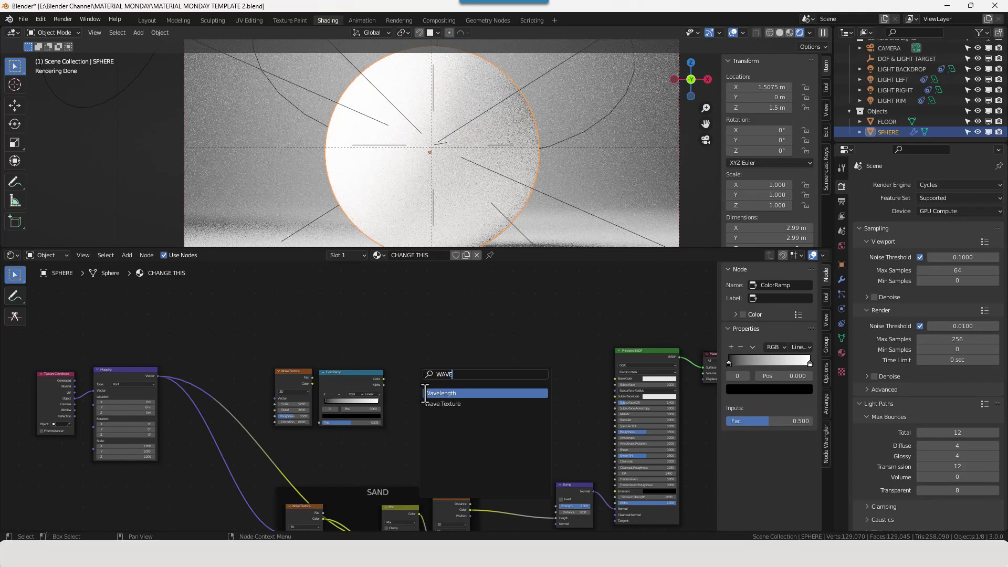
{"action": "left_click", "coordinate": [428, 404]}
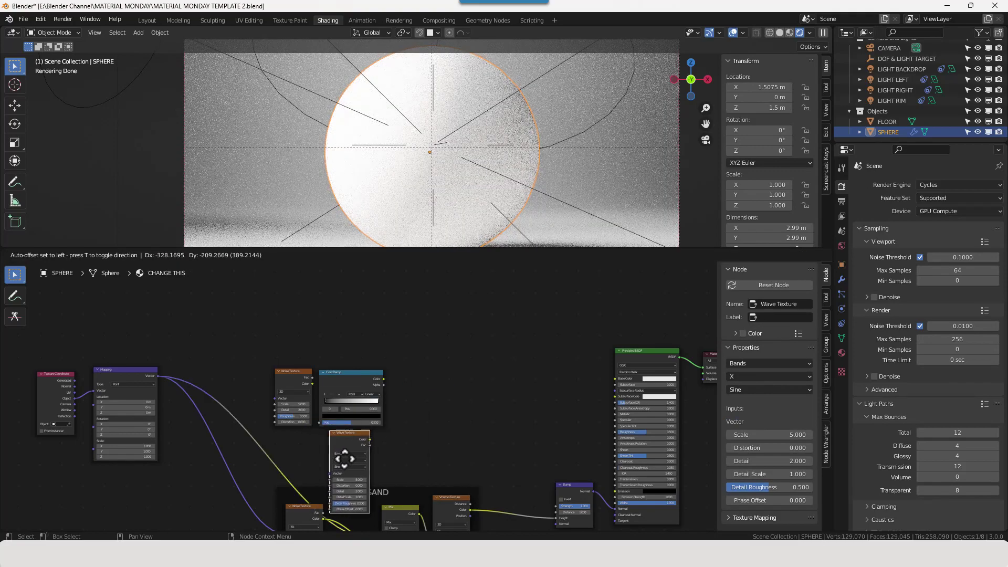
{"action": "left_click", "coordinate": [356, 460]}
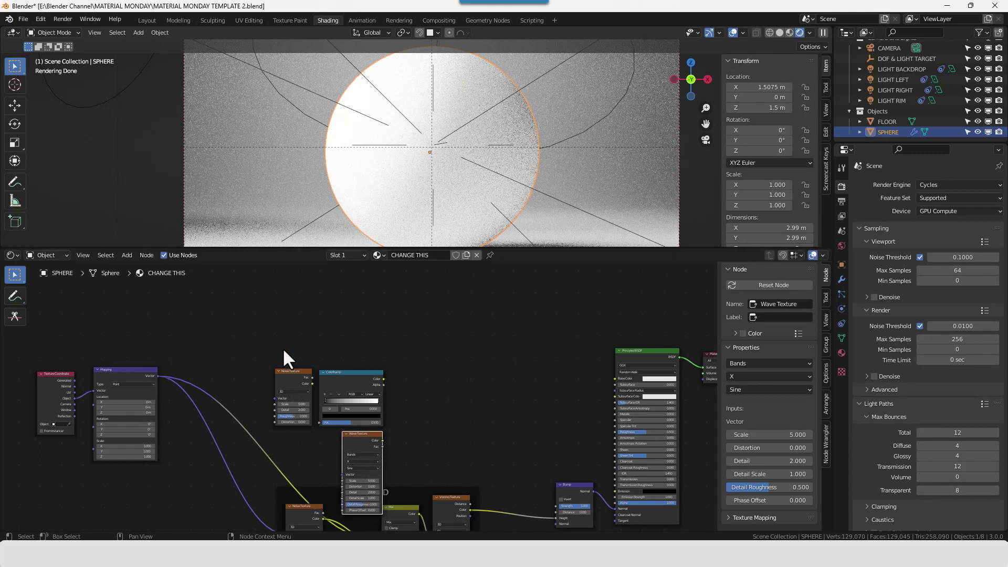
{"action": "left_click_drag", "start_coordinate": [282, 347], "coordinate": [374, 443]}
{"action": "key", "text": "g"}
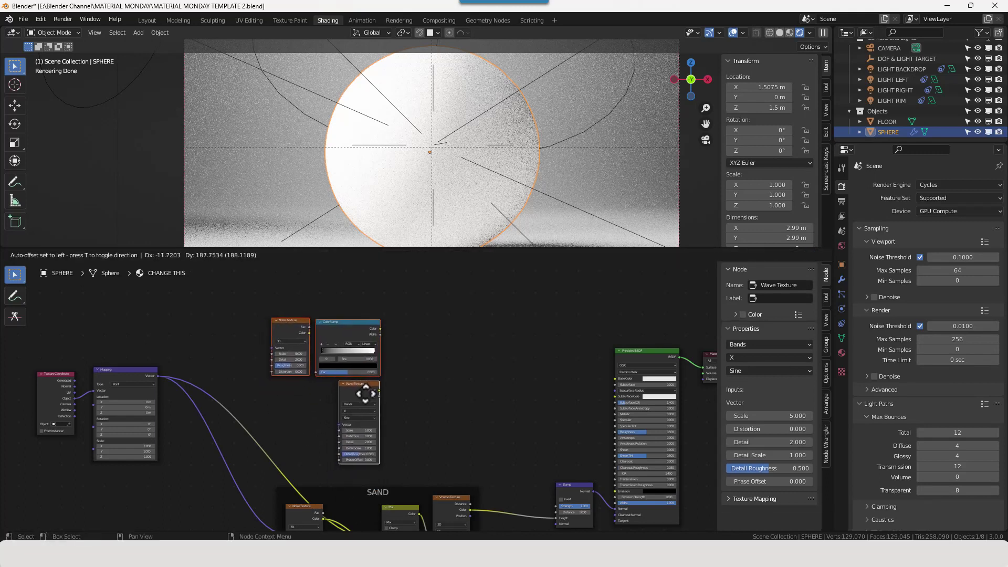
{"action": "left_click", "coordinate": [366, 393]}
{"action": "left_click", "coordinate": [444, 392]}
Step: Add a Mix node and place a duplicate of the ColorRamp beside it
{"action": "key", "text": "shift+a"}
{"action": "type", "text": "M"}
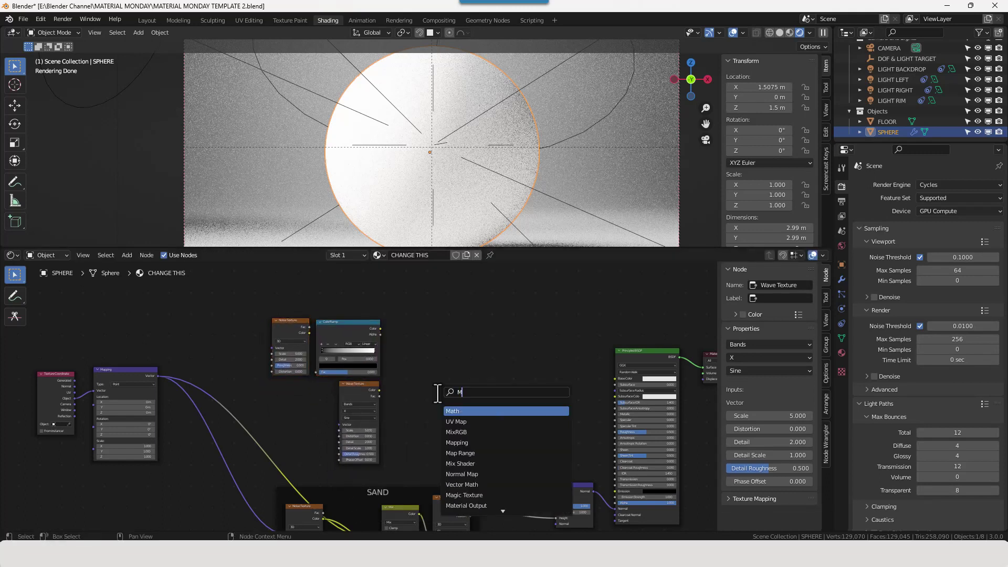
{"action": "type", "text": "ix"}
{"action": "key", "text": "Return"}
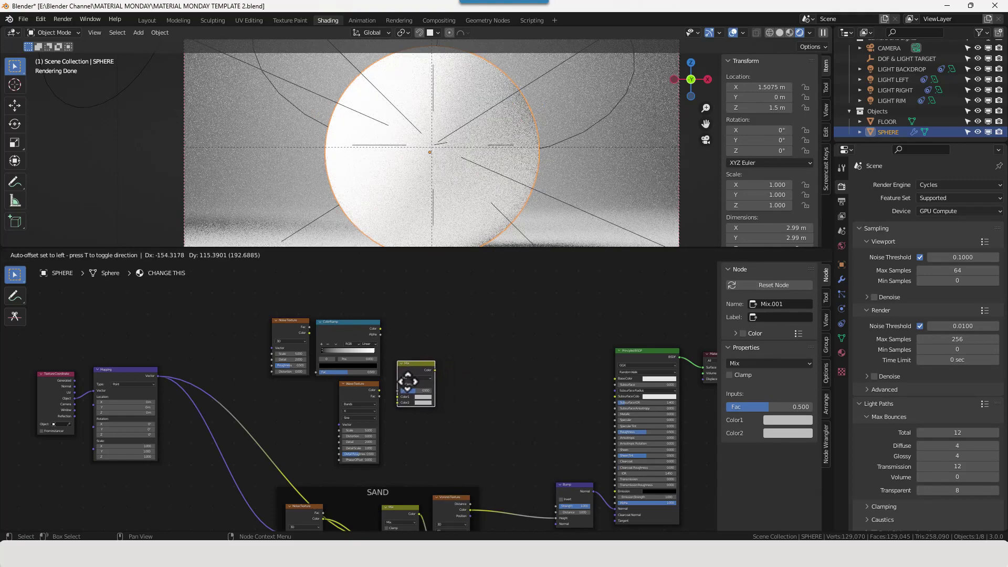
{"action": "left_click", "coordinate": [407, 381]}
{"action": "left_click", "coordinate": [330, 335]}
{"action": "key", "text": "shift+d"}
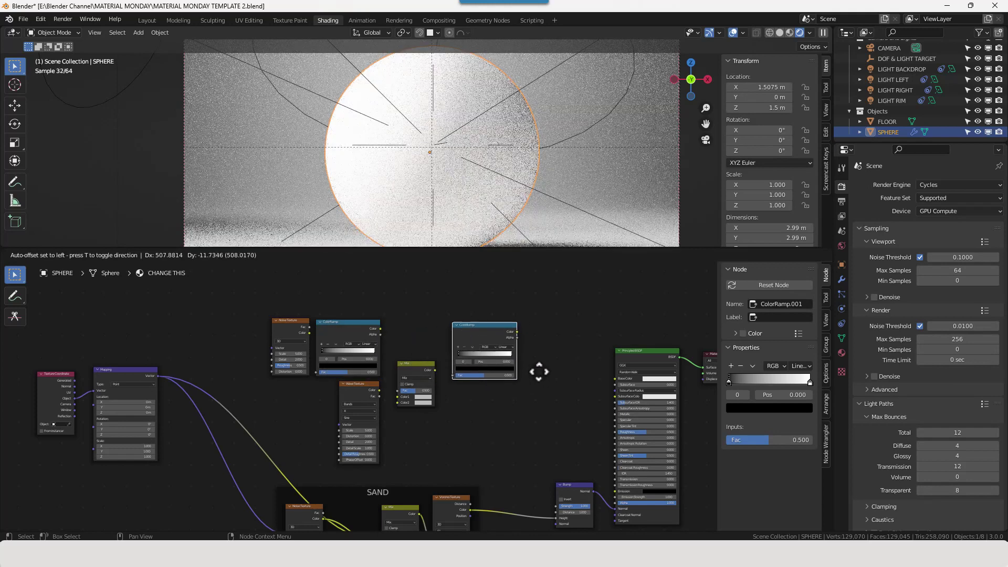
{"action": "left_click", "coordinate": [536, 367]}
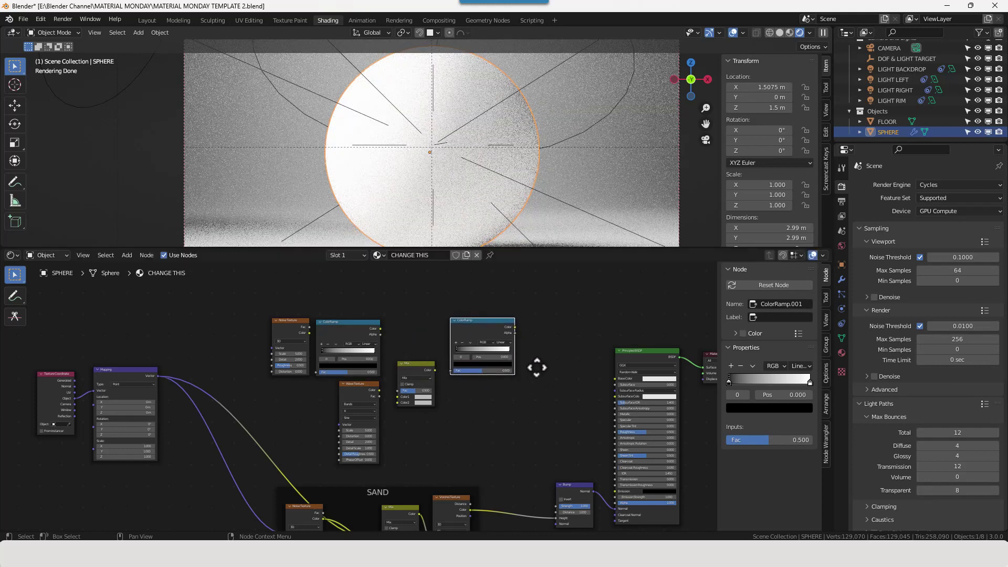
{"action": "left_click", "coordinate": [561, 389]}
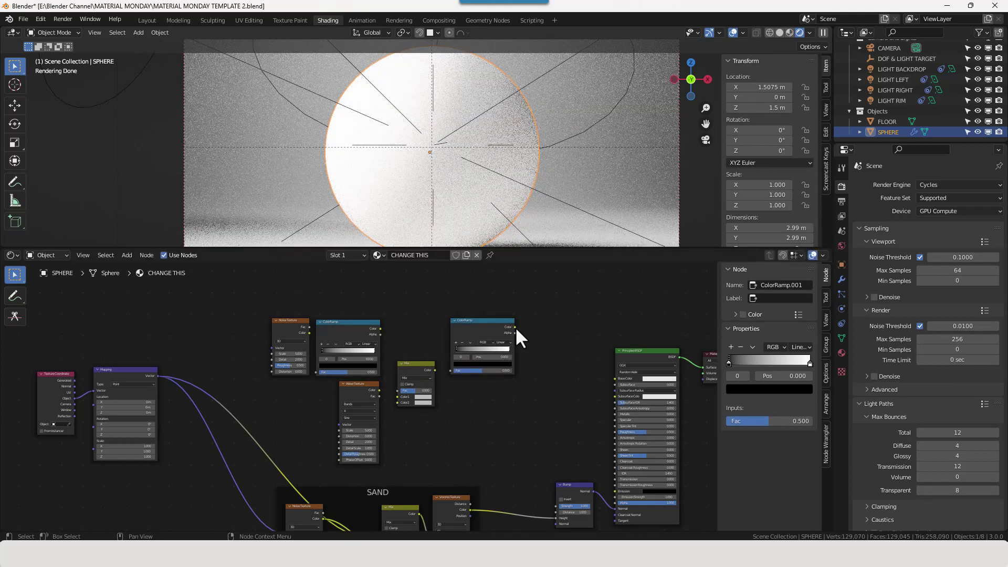
Step: Feed ColorRamp.001 into Base Color and Mapping's Vector into the Noise and Wave textures
{"action": "left_click_drag", "start_coordinate": [515, 327], "coordinate": [613, 381]}
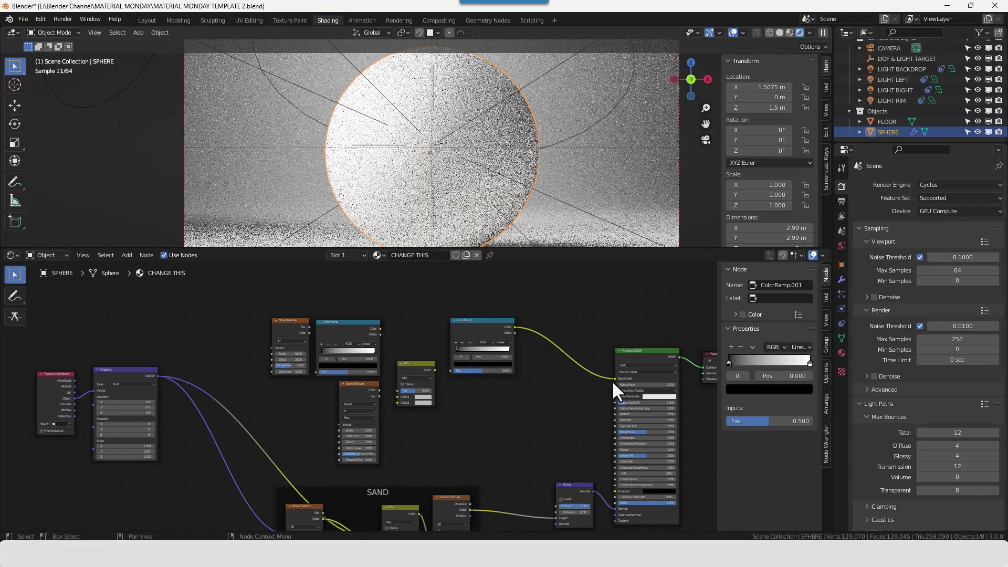
{"action": "left_click_drag", "start_coordinate": [157, 376], "coordinate": [270, 348]}
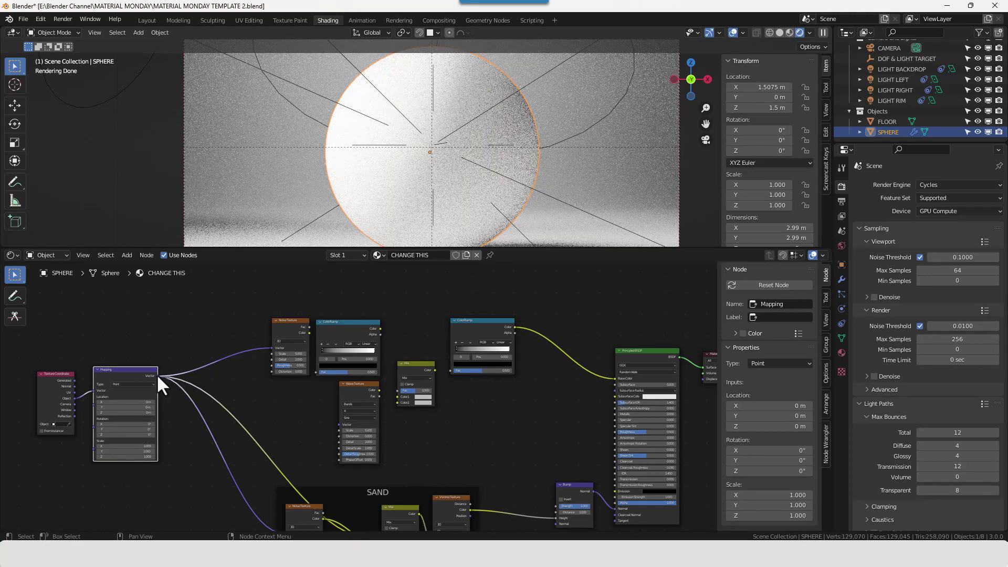
{"action": "left_click_drag", "start_coordinate": [157, 376], "coordinate": [339, 424]}
{"action": "scroll", "coordinate": [450, 423], "scroll_direction": "up", "scroll_amount": 3}
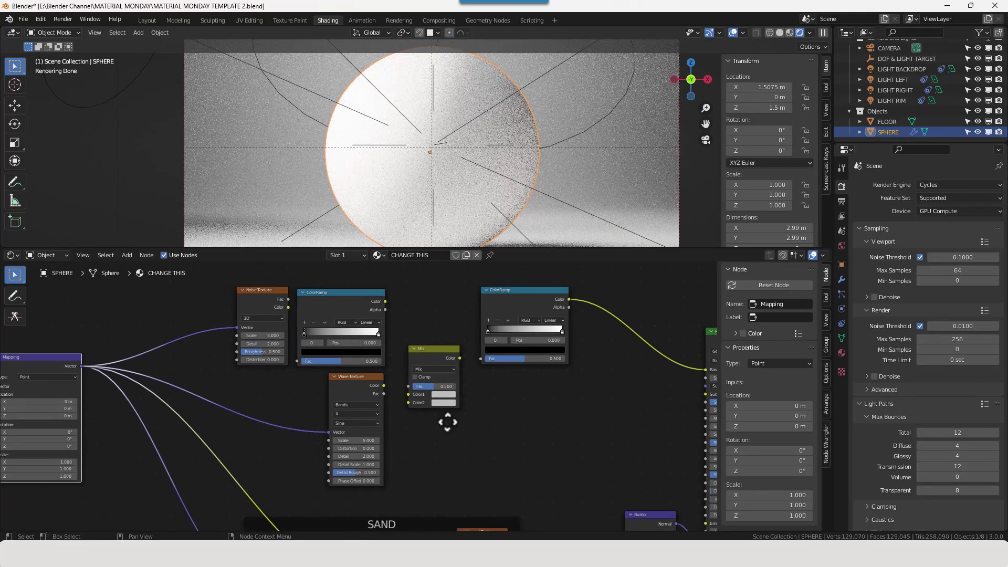
{"action": "middle_click_drag", "start_coordinate": [447, 422], "coordinate": [439, 420]}
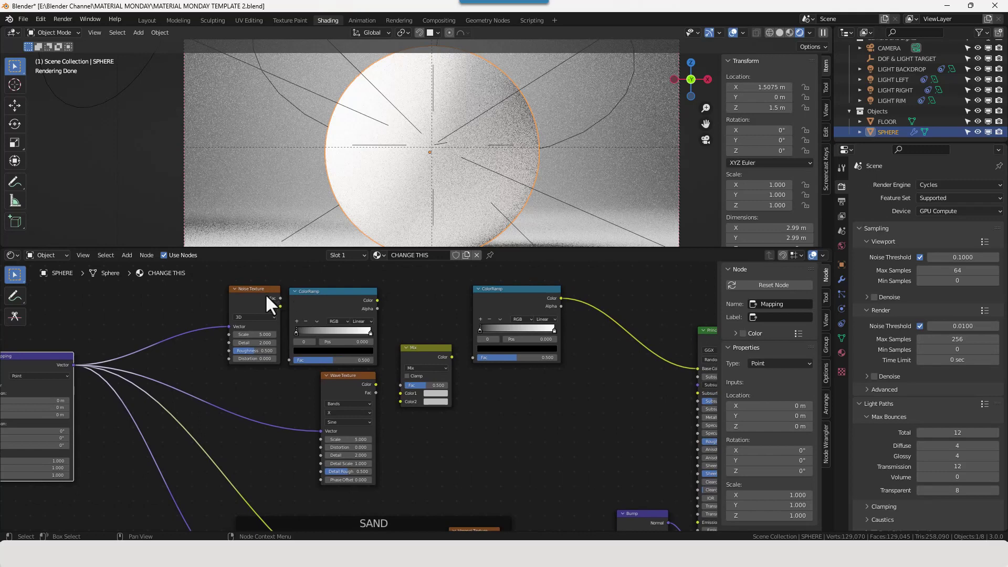
Step: Link Noise Fac to the ColorRamp, ColorRamp to Mix Fac, and Mix to ColorRamp.001
{"action": "left_click_drag", "start_coordinate": [280, 297], "coordinate": [285, 303]}
{"action": "left_click_drag", "start_coordinate": [283, 345], "coordinate": [290, 361]}
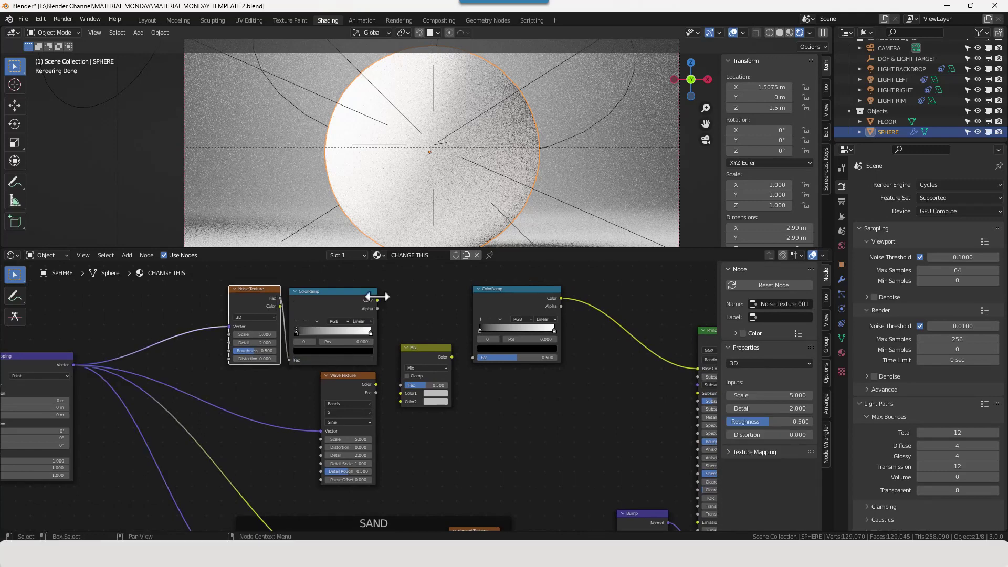
{"action": "left_click_drag", "start_coordinate": [378, 300], "coordinate": [387, 314]}
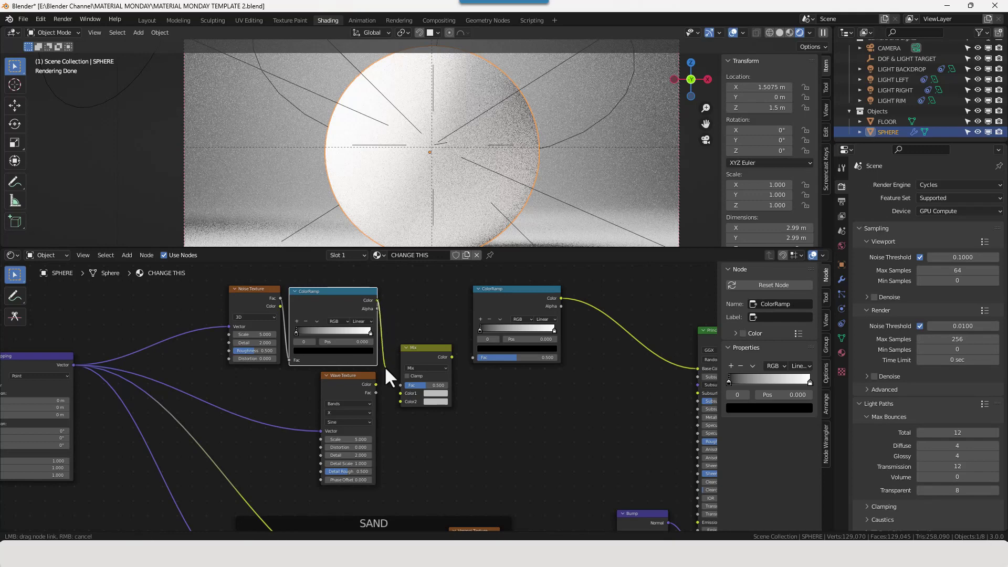
{"action": "left_click_drag", "start_coordinate": [386, 369], "coordinate": [400, 385]}
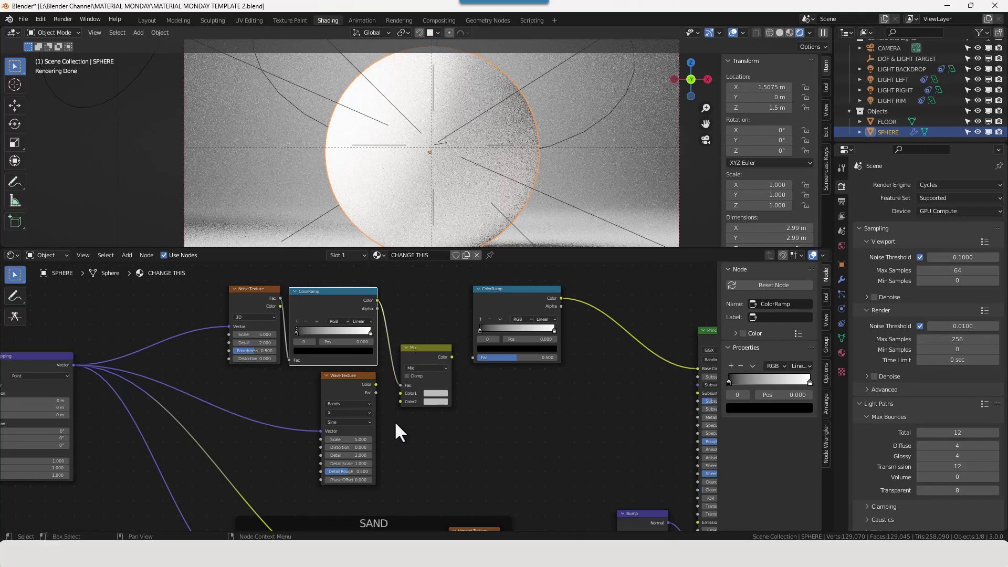
{"action": "left_click_drag", "start_coordinate": [450, 357], "coordinate": [473, 357]}
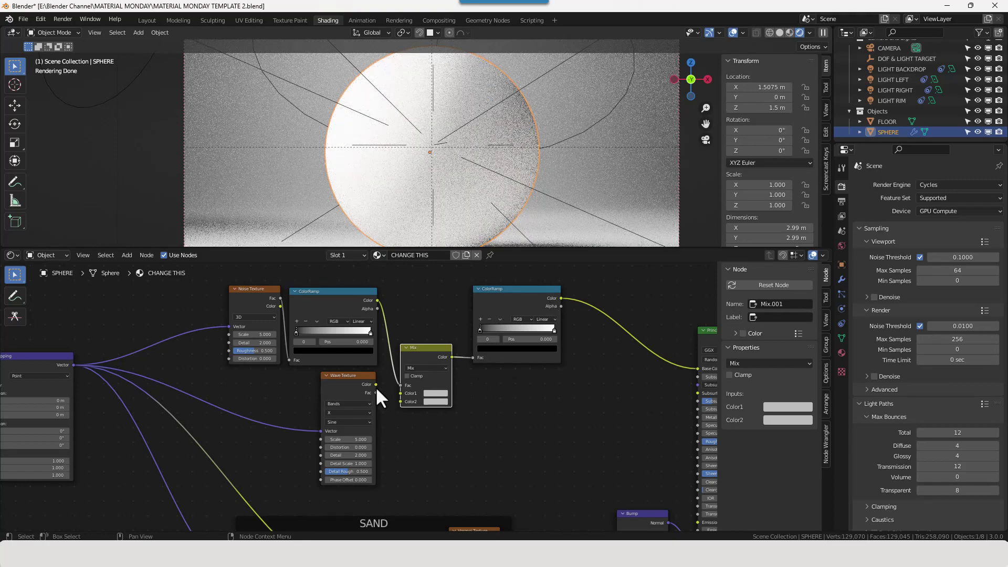
Step: Plug the Wave colour into Mix Color2 and set Color1 to white
{"action": "left_click_drag", "start_coordinate": [376, 385], "coordinate": [398, 401]}
{"action": "left_click", "coordinate": [435, 393]}
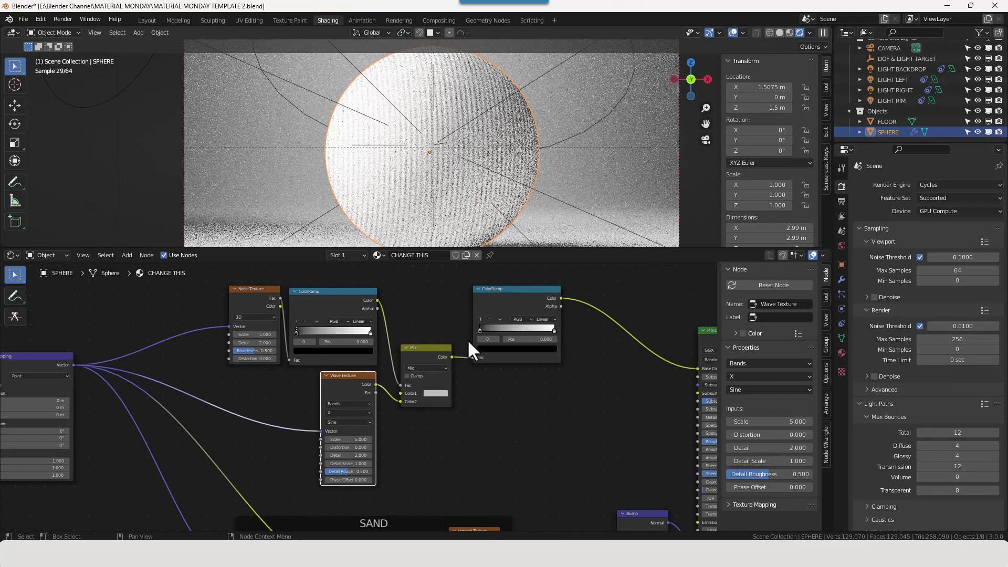
{"action": "left_click", "coordinate": [429, 392]}
{"action": "left_click_drag", "start_coordinate": [442, 376], "coordinate": [475, 375]}
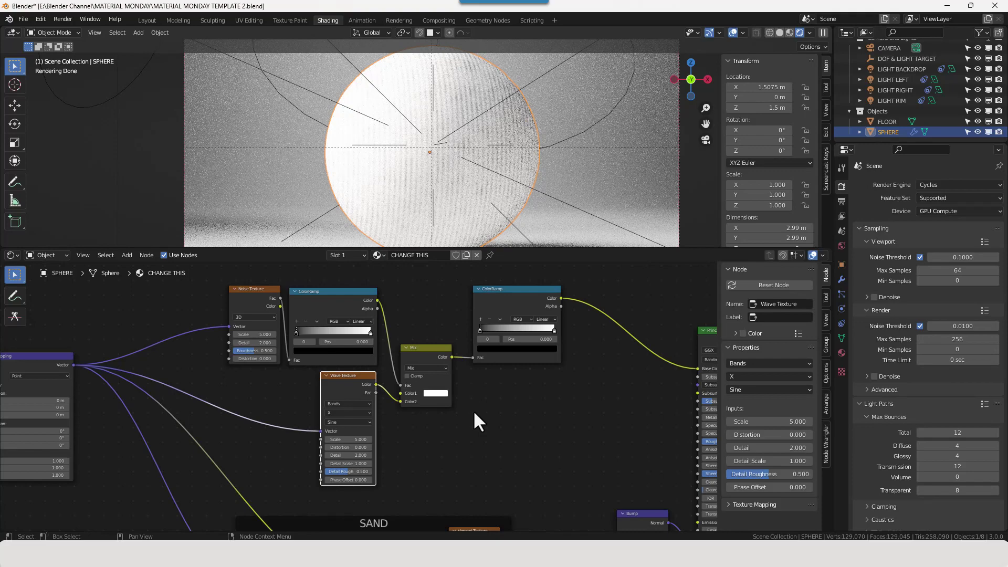
{"action": "left_click", "coordinate": [265, 336]}
Step: Set the Noise Texture to Scale 4 and Detail 15
{"action": "type", "text": "4"}
{"action": "key", "text": "Tab"}
{"action": "type", "text": "15"}
{"action": "key", "text": "Return"}
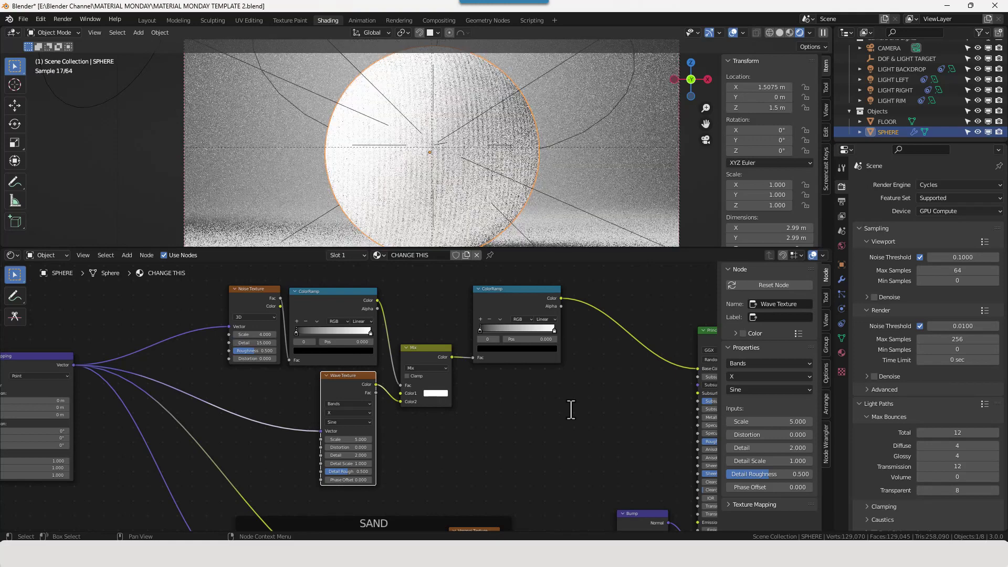
Step: Give the Wave Texture Scale 1, Distortion 10 and Detail 15
{"action": "scroll", "coordinate": [547, 429], "scroll_direction": "up", "scroll_amount": 2}
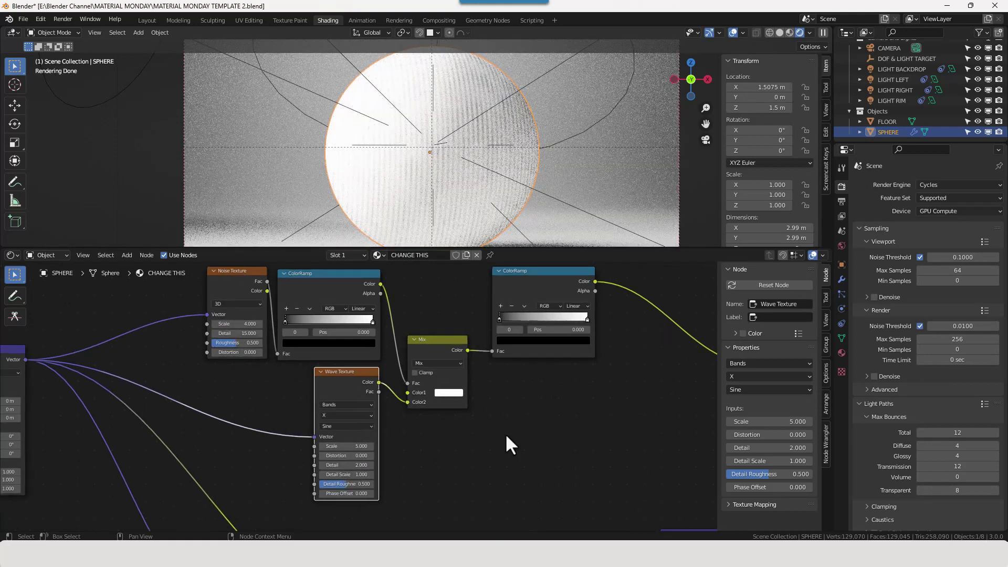
{"action": "left_click", "coordinate": [369, 447]}
{"action": "type", "text": "1"}
{"action": "key", "text": "Tab"}
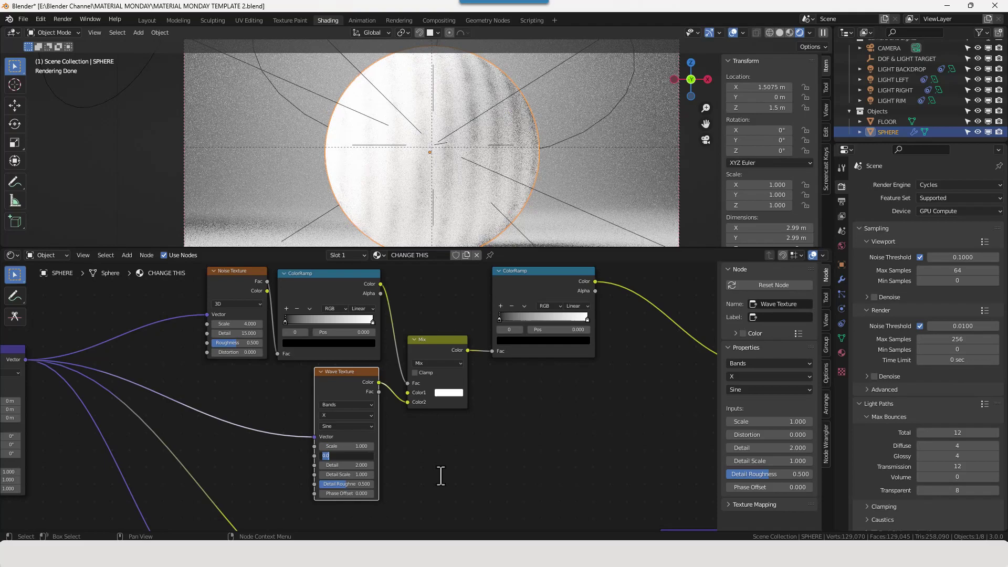
{"action": "type", "text": "10"}
{"action": "key", "text": "Tab"}
{"action": "type", "text": "15"}
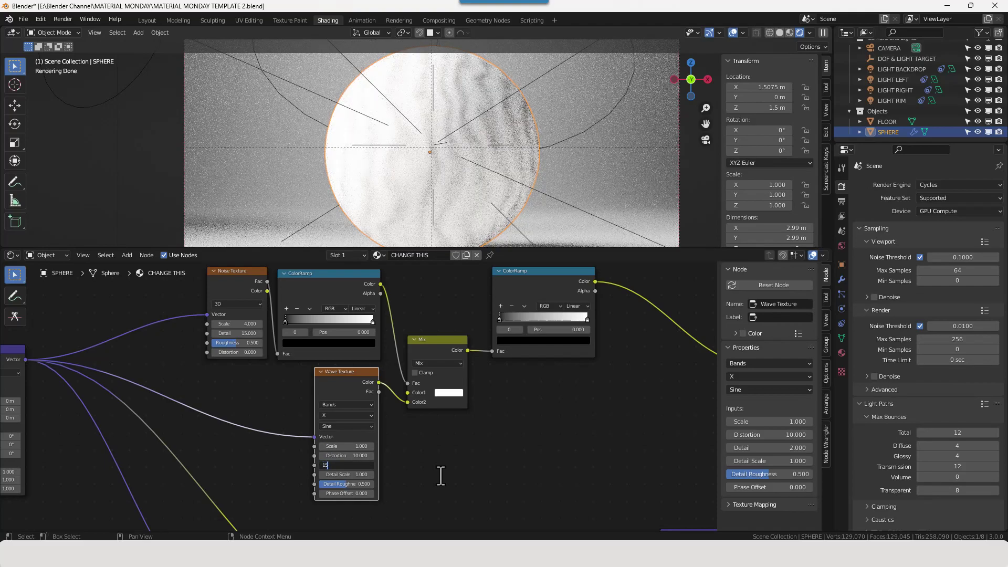
{"action": "key", "text": "Return"}
{"action": "scroll", "coordinate": [500, 420], "scroll_direction": "down", "scroll_amount": 1}
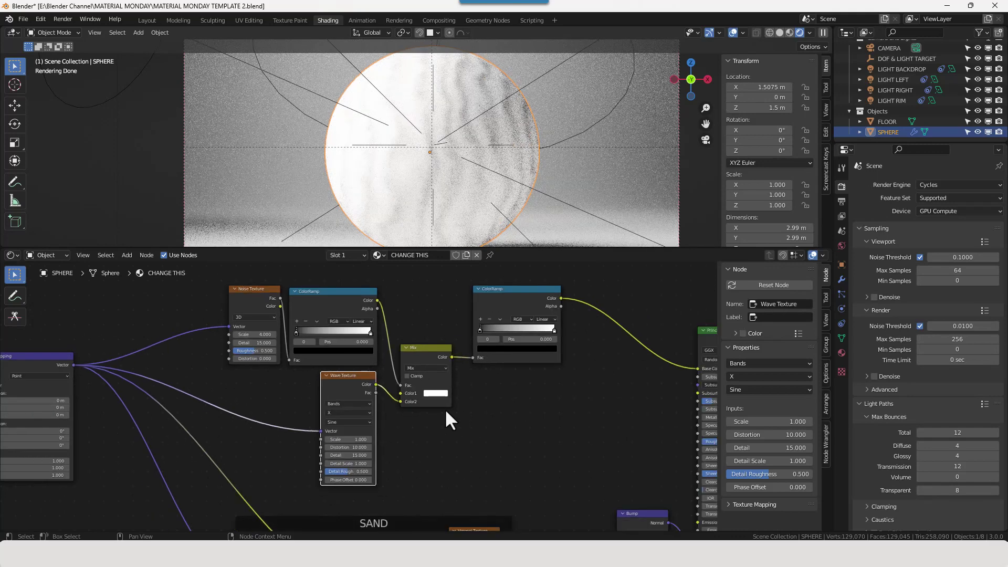
{"action": "scroll", "coordinate": [342, 380], "scroll_direction": "up", "scroll_amount": 1}
{"action": "middle_click_drag", "start_coordinate": [338, 378], "coordinate": [367, 404]}
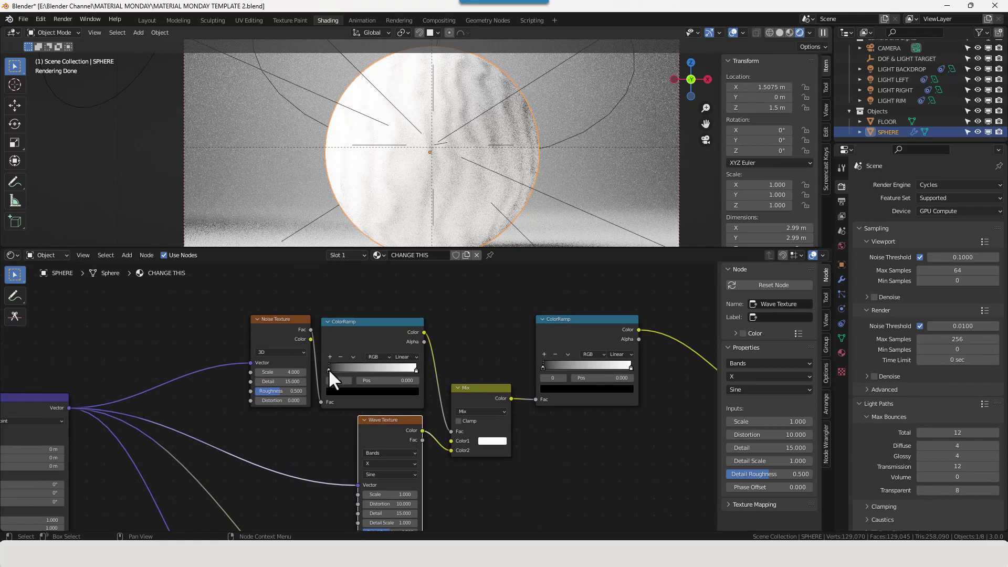
Step: Move the first ColorRamp's black stop to 0.114 and its white stop to 0.700
{"action": "left_click_drag", "start_coordinate": [328, 368], "coordinate": [339, 367]}
{"action": "left_click", "coordinate": [379, 381]}
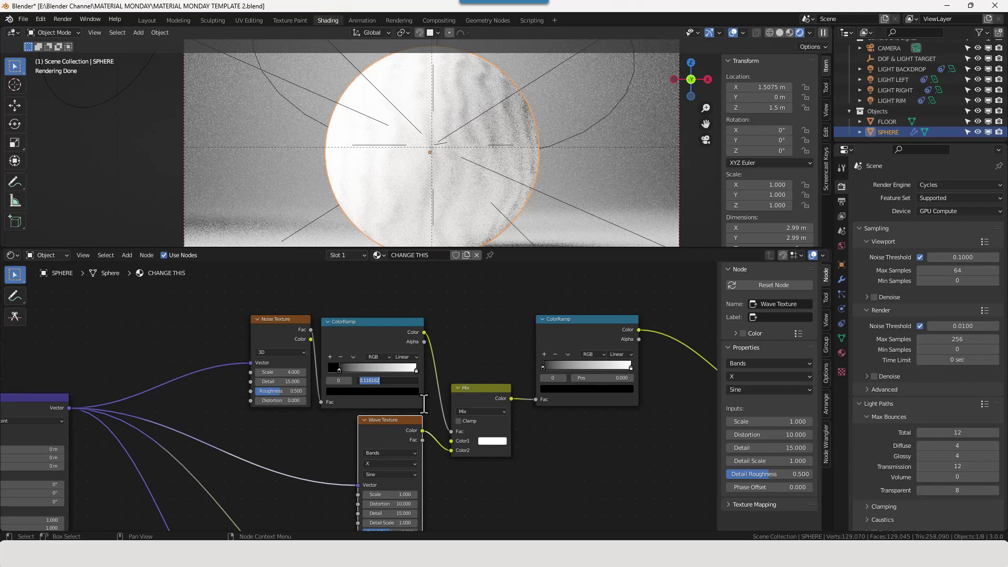
{"action": "type", "text": ".14"}
{"action": "key", "text": "Return"}
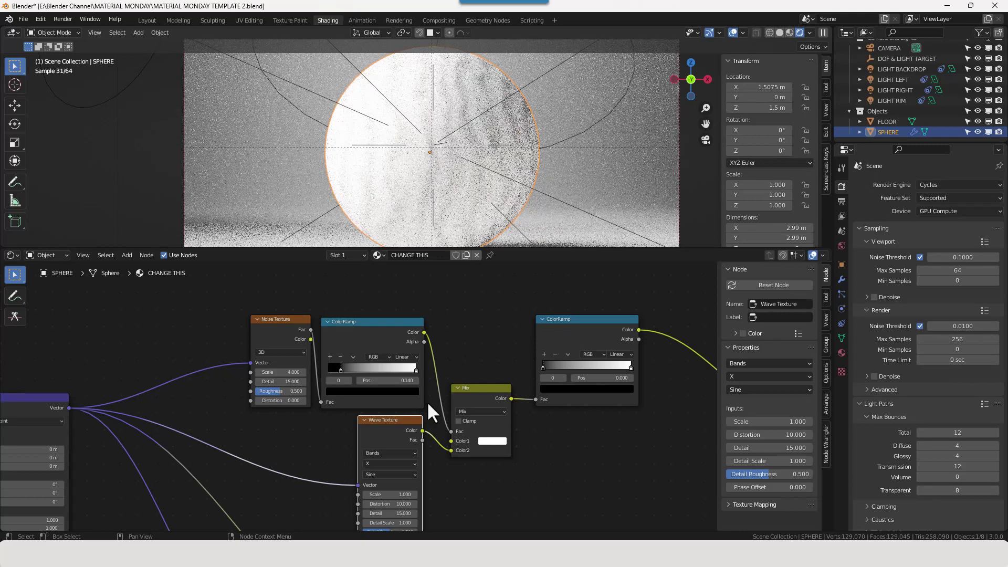
{"action": "left_click", "coordinate": [410, 380]}
{"action": "type", "text": ".114"}
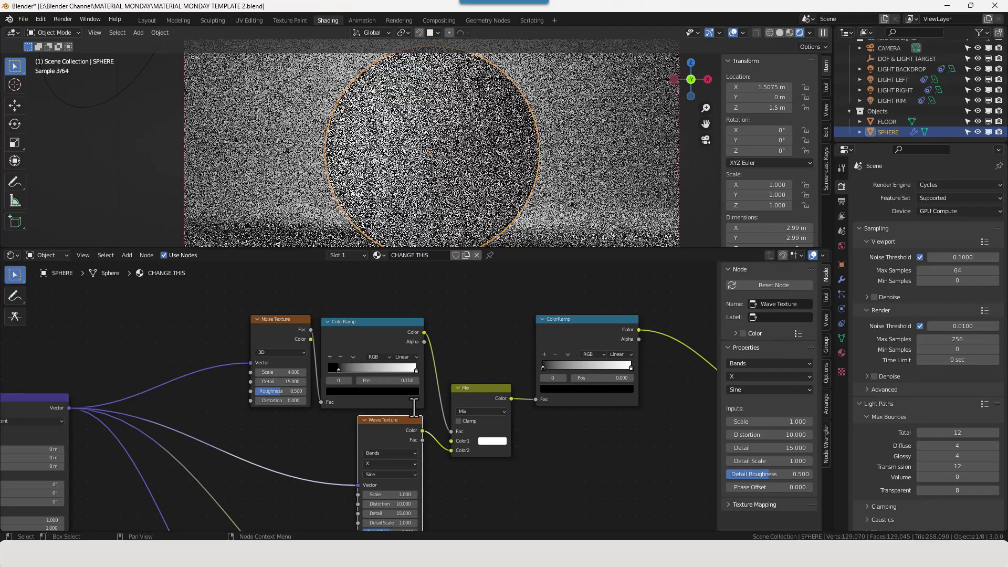
{"action": "key", "text": "Return"}
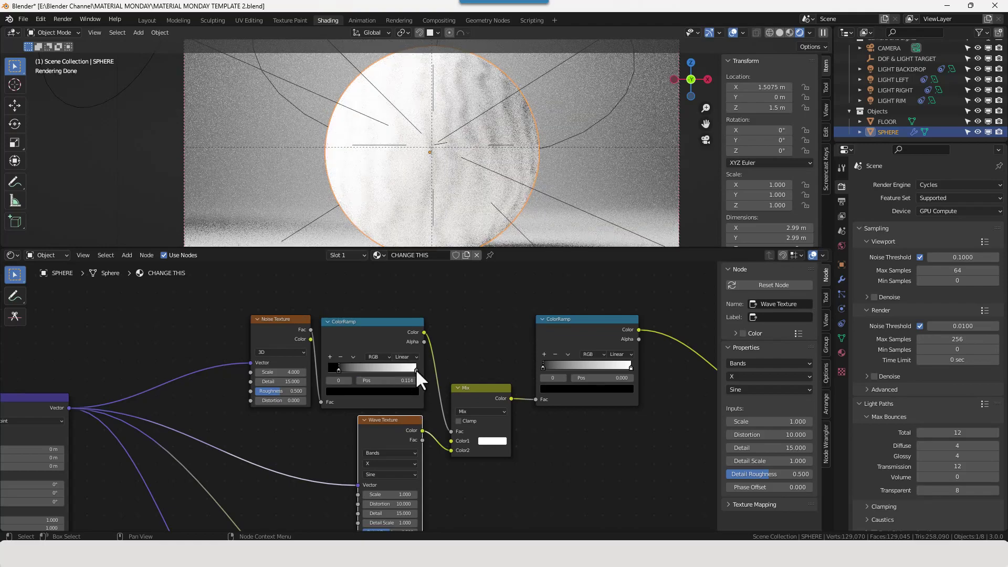
{"action": "left_click", "coordinate": [415, 369]}
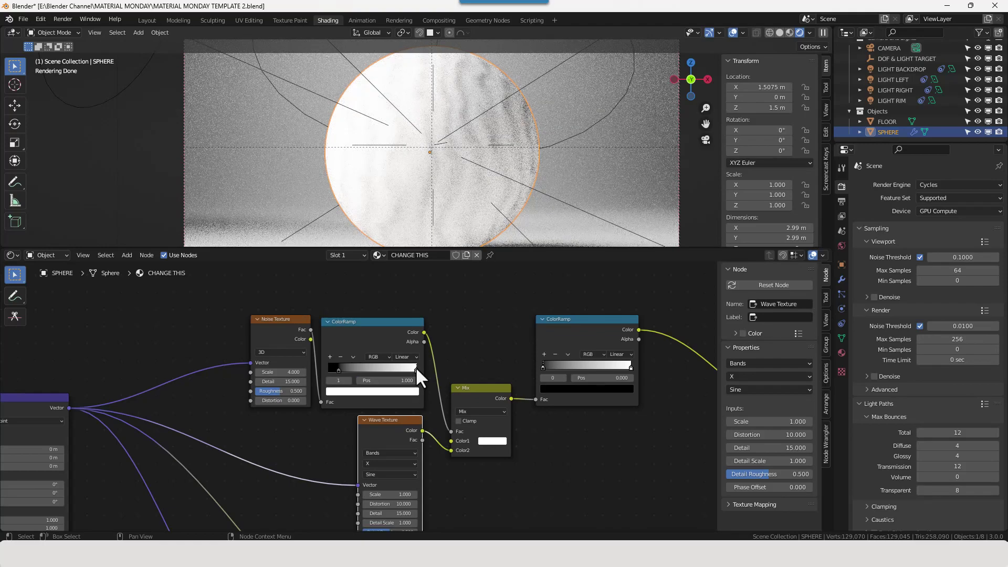
{"action": "left_click_drag", "start_coordinate": [416, 368], "coordinate": [385, 368]}
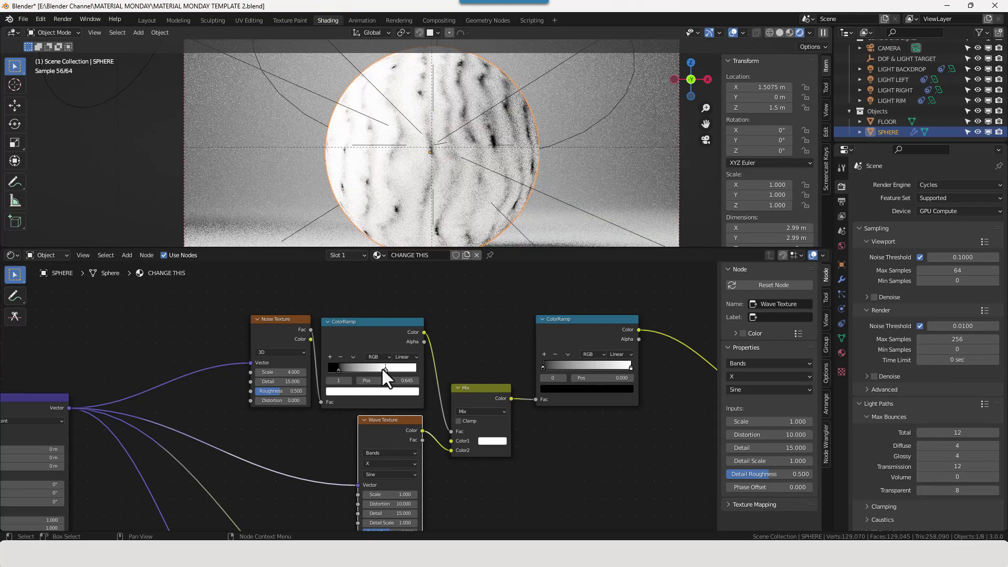
{"action": "left_click_drag", "start_coordinate": [385, 369], "coordinate": [390, 369]}
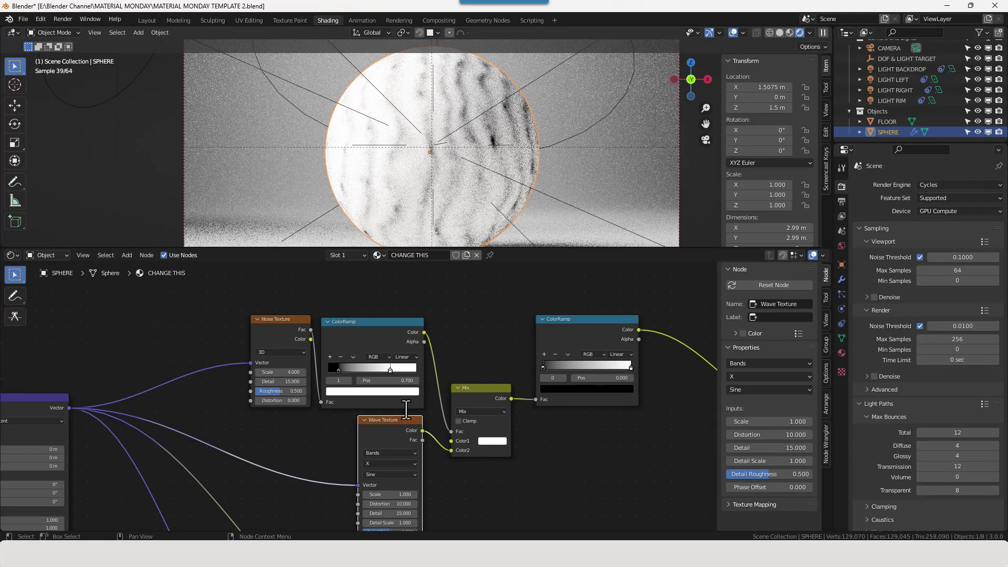
Step: Set the second ColorRamp's stops to positions 0.15 and 0.85
{"action": "scroll", "coordinate": [450, 349], "scroll_direction": "down", "scroll_amount": 1}
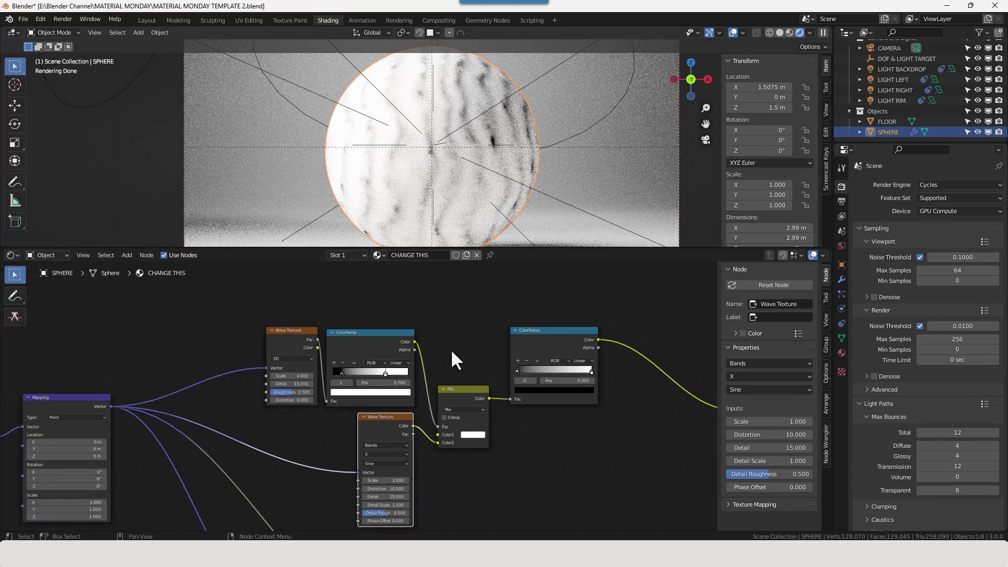
{"action": "middle_click_drag", "start_coordinate": [451, 348], "coordinate": [382, 371]}
{"action": "scroll", "coordinate": [498, 393], "scroll_direction": "up", "scroll_amount": 3}
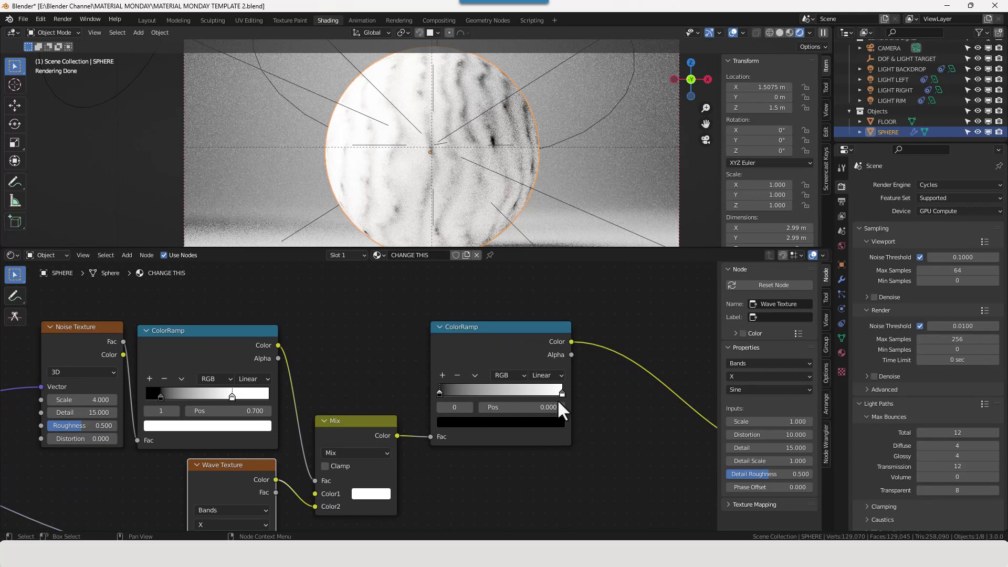
{"action": "middle_click_drag", "start_coordinate": [557, 399], "coordinate": [498, 387]}
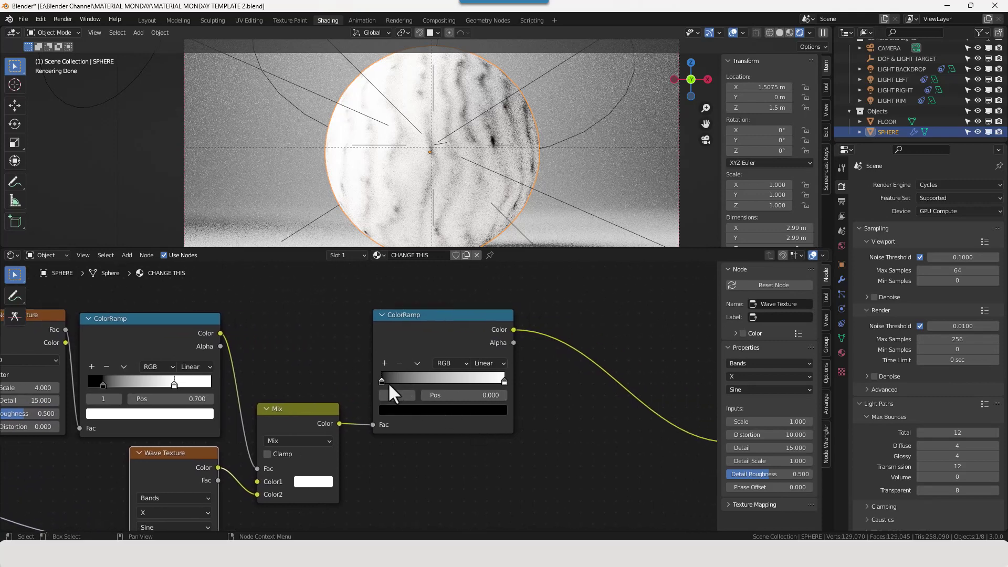
{"action": "left_click", "coordinate": [467, 399]}
{"action": "type", "text": ".15"}
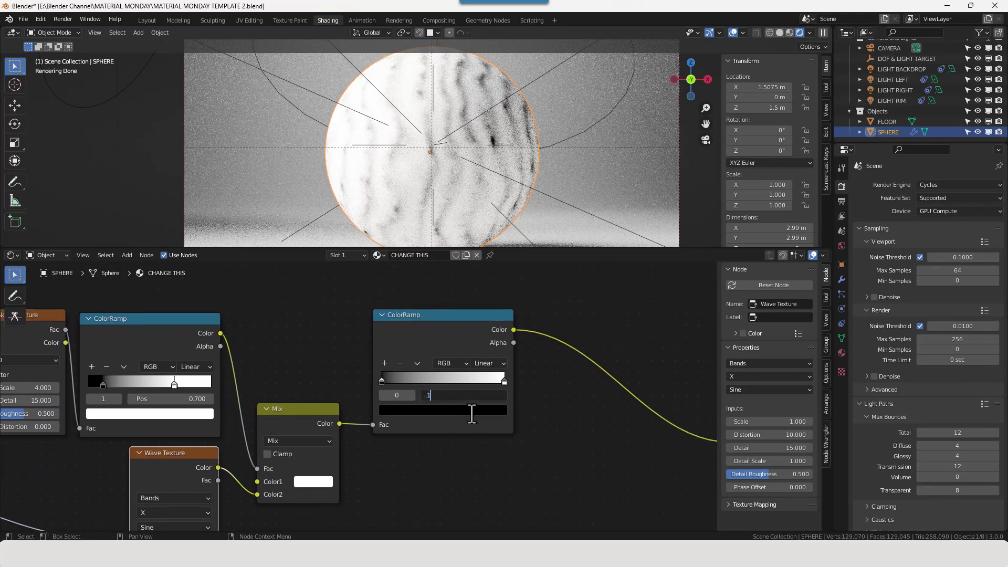
{"action": "key", "text": "Return"}
{"action": "left_click", "coordinate": [503, 383]}
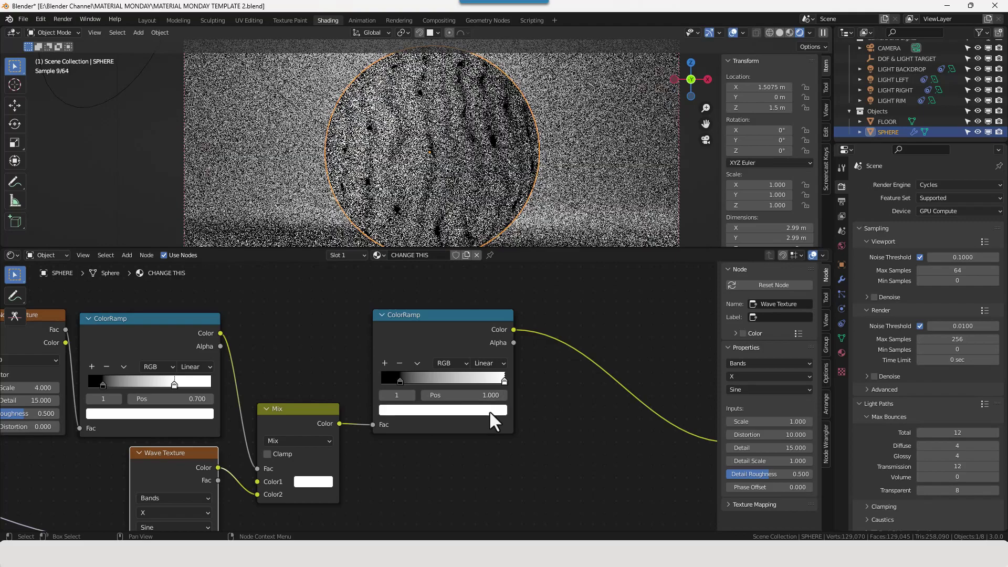
{"action": "left_click", "coordinate": [462, 395]}
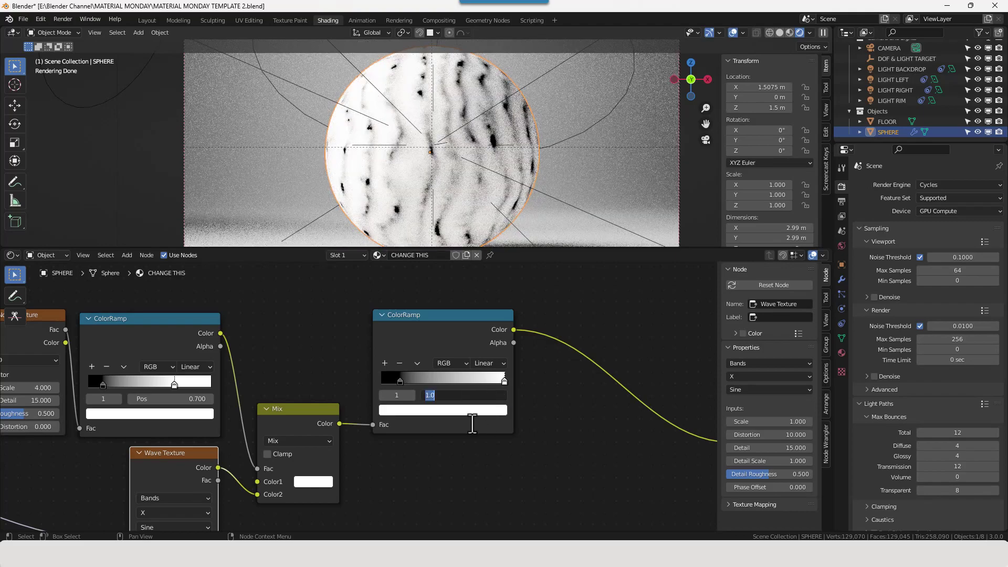
{"action": "type", "text": ".85"}
{"action": "key", "text": "Return"}
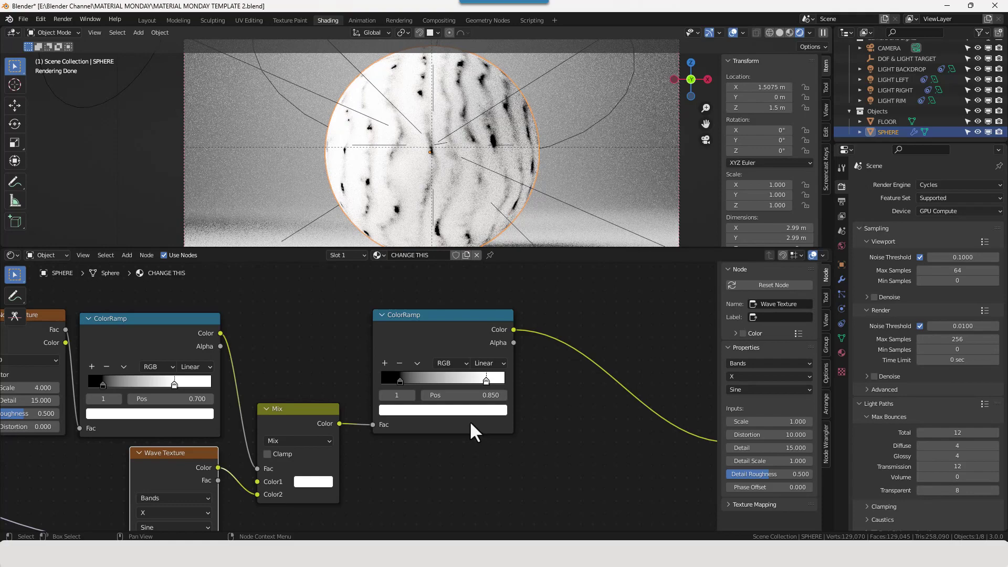
{"action": "left_click", "coordinate": [399, 379]}
{"action": "left_click", "coordinate": [414, 411]}
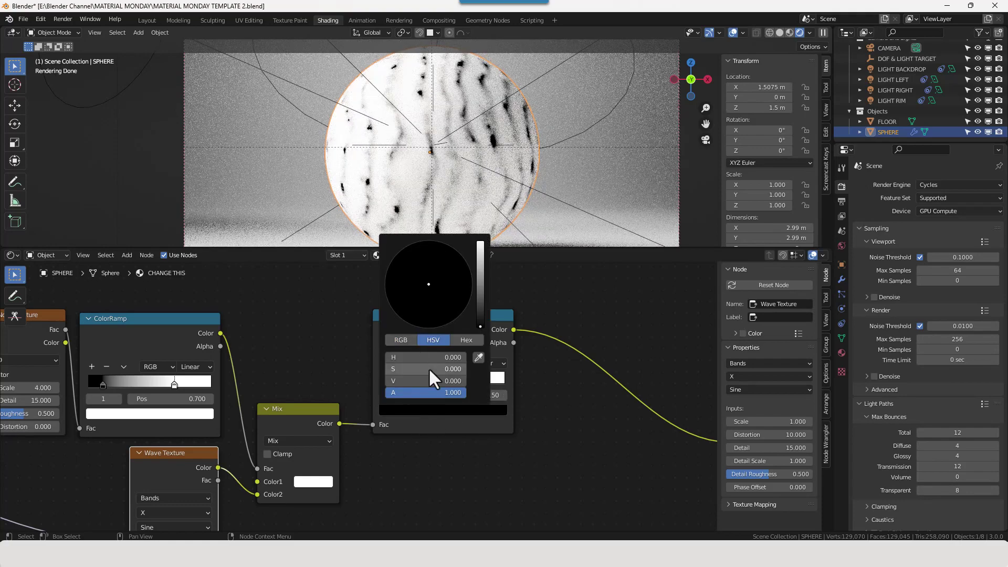
Step: Give the second ColorRamp's left stop a dark gold colour in the HSV picker
{"action": "left_click_drag", "start_coordinate": [477, 325], "coordinate": [480, 243]}
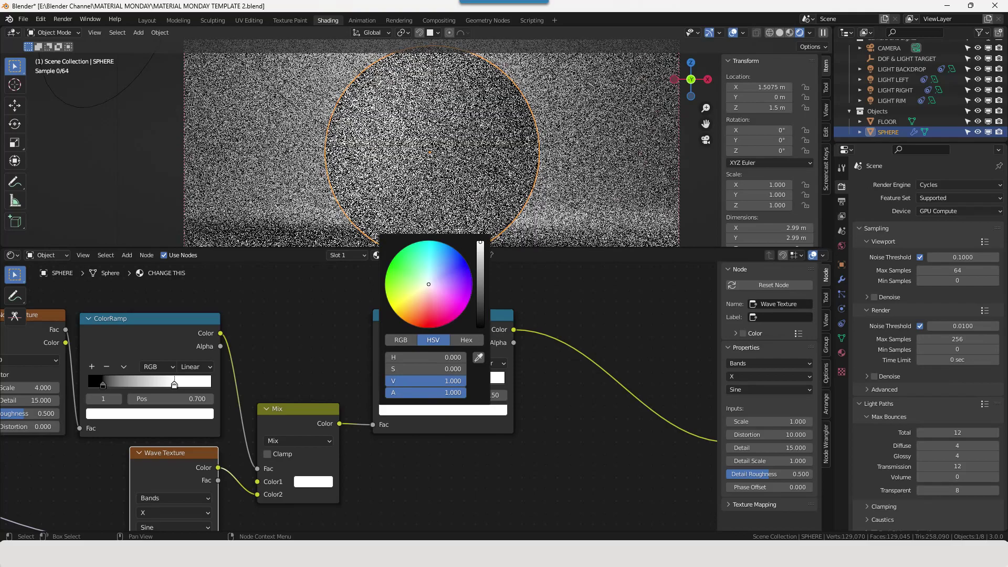
{"action": "left_click", "coordinate": [412, 307]}
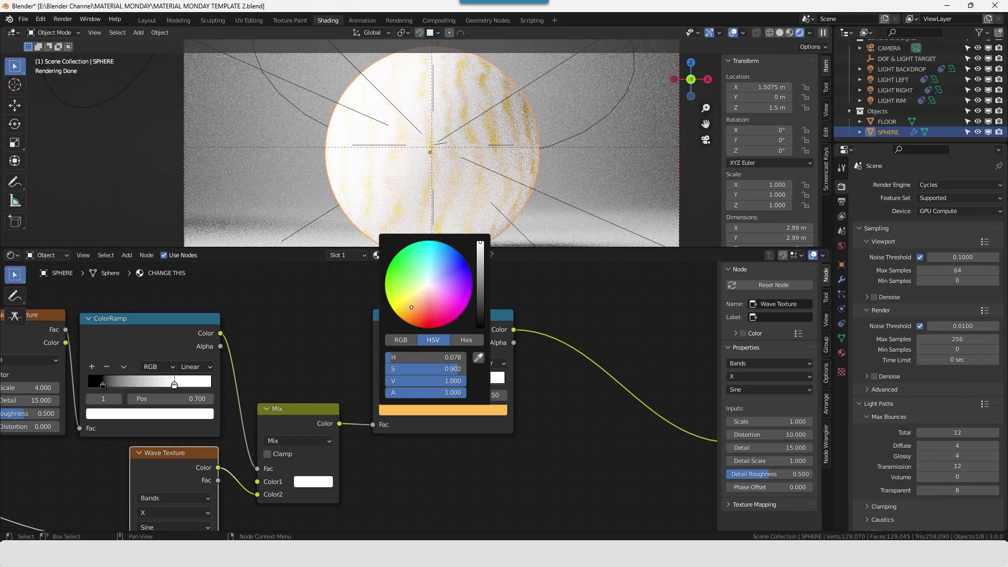
{"action": "left_click_drag", "start_coordinate": [411, 307], "coordinate": [407, 308]}
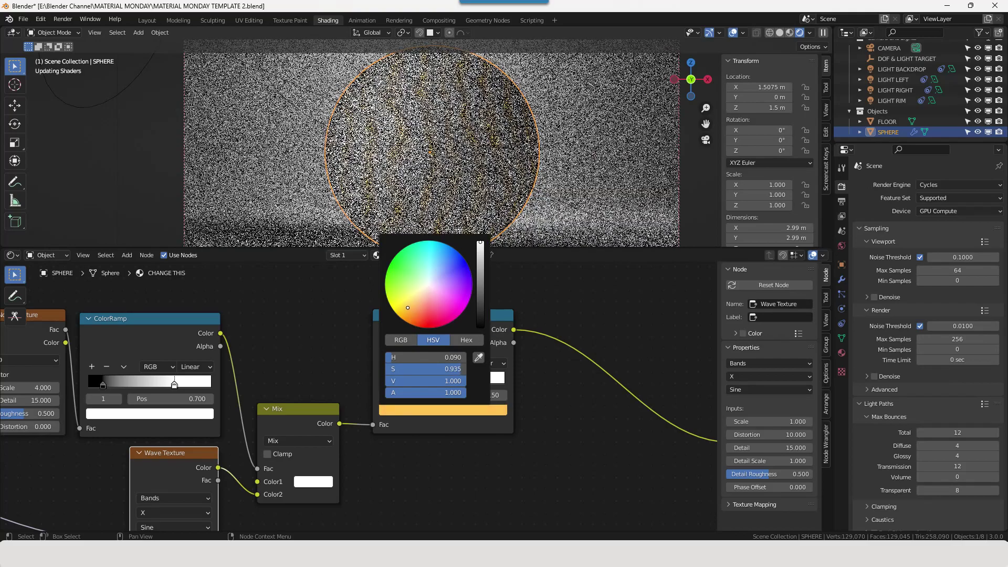
{"action": "left_click_drag", "start_coordinate": [441, 381], "coordinate": [393, 381]}
{"action": "left_click_drag", "start_coordinate": [412, 315], "coordinate": [405, 307]}
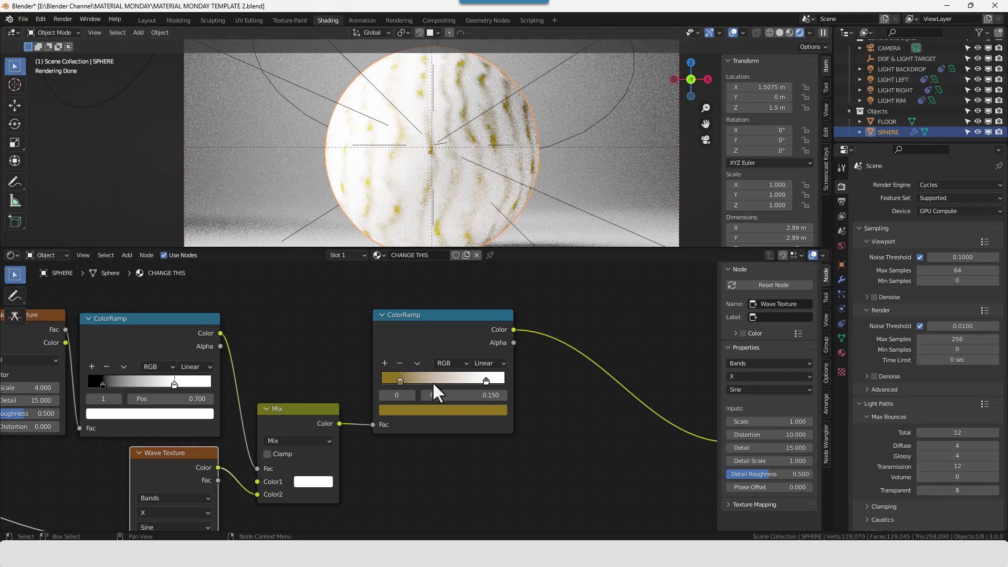
{"action": "left_click", "coordinate": [417, 411]}
{"action": "left_click_drag", "start_coordinate": [420, 381], "coordinate": [404, 379]}
Step: Paste the gold onto the right stop and brighten it to bright yellow
{"action": "left_click", "coordinate": [486, 383]}
{"action": "key", "text": "ctrl+v"}
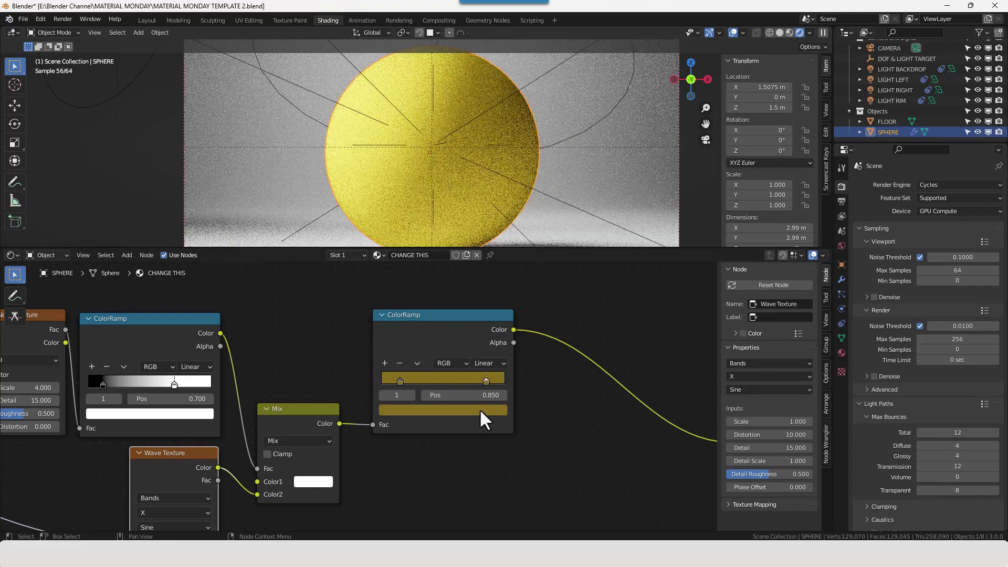
{"action": "left_click", "coordinate": [479, 413]}
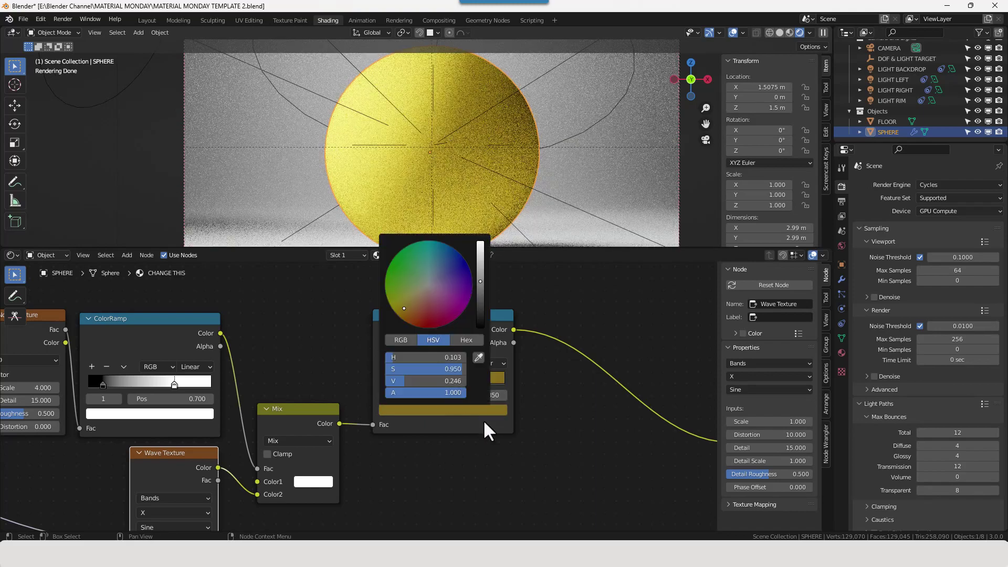
{"action": "mouse_move", "coordinate": [424, 382]}
{"action": "left_mouse_down"}
{"action": "mouse_move", "coordinate": [451, 382]}
{"action": "mouse_move", "coordinate": [435, 381]}
{"action": "mouse_move", "coordinate": [439, 369]}
{"action": "left_mouse_up"}
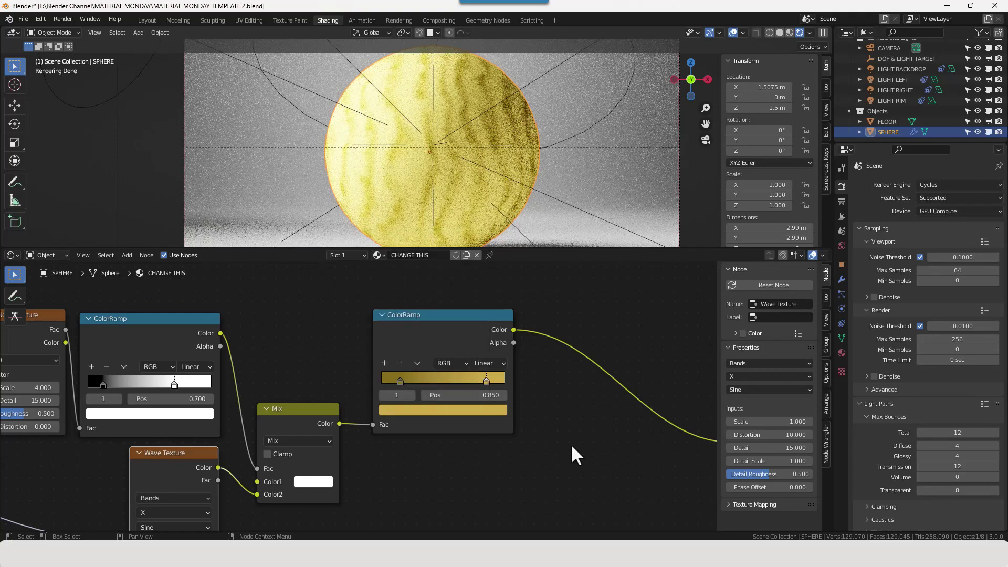
{"action": "scroll", "coordinate": [571, 443], "scroll_direction": "down", "scroll_amount": 3}
Step: Wrap the noise, wave, mix and ramp nodes in a frame labelled DUNES
{"action": "scroll", "coordinate": [538, 420], "scroll_direction": "down", "scroll_amount": 3}
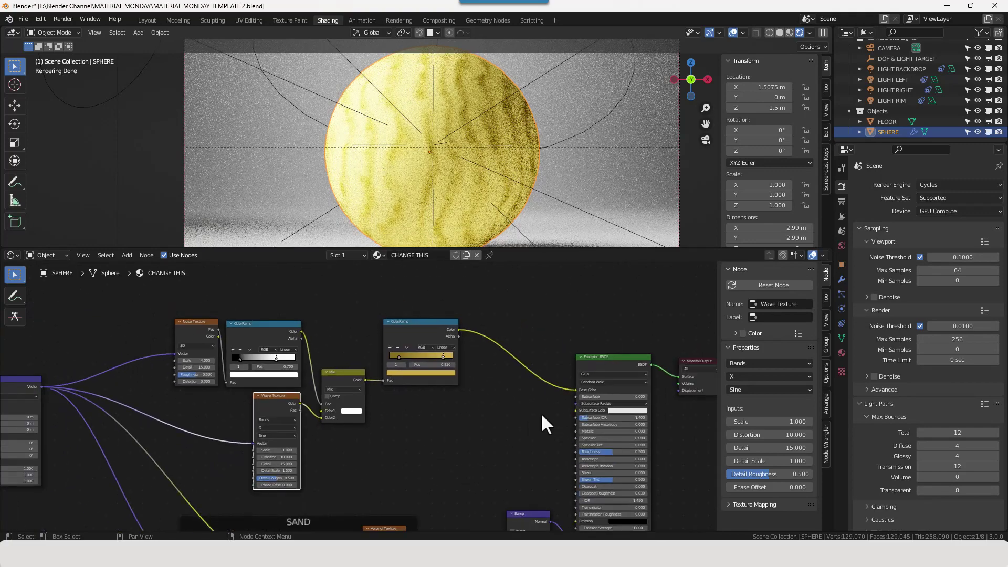
{"action": "middle_click_drag", "start_coordinate": [525, 417], "coordinate": [559, 420]}
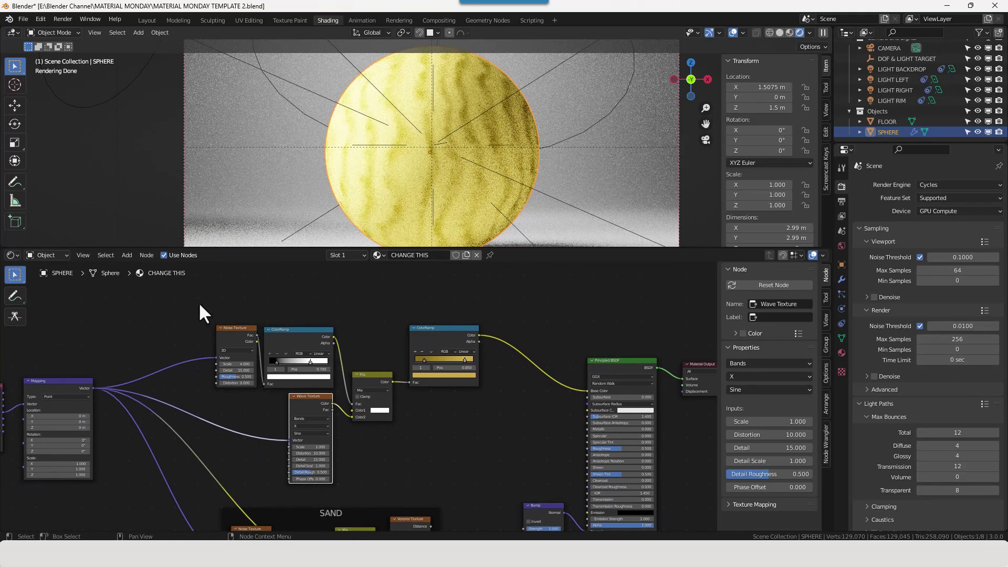
{"action": "left_click_drag", "start_coordinate": [200, 304], "coordinate": [475, 439]}
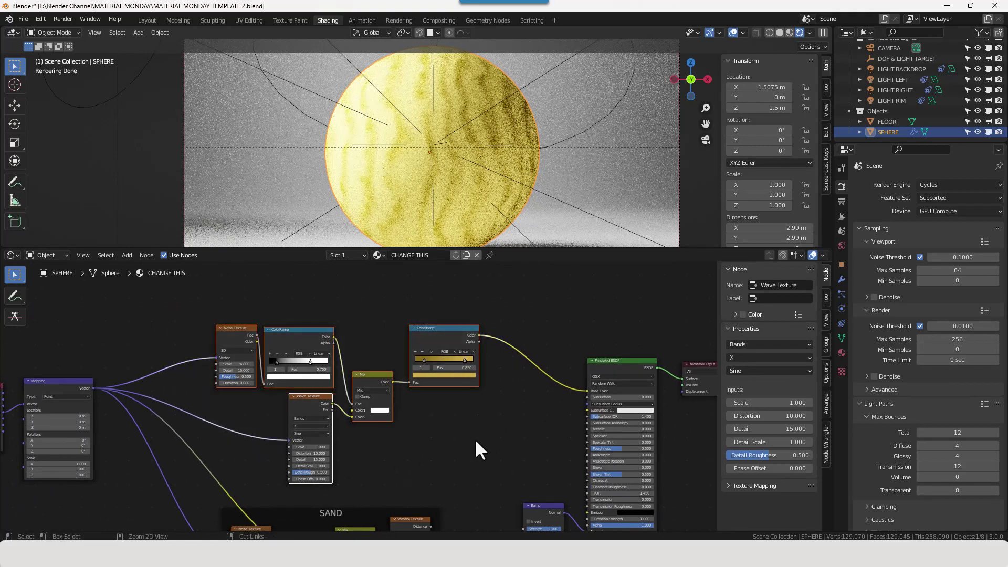
{"action": "key", "text": "ctrl+j"}
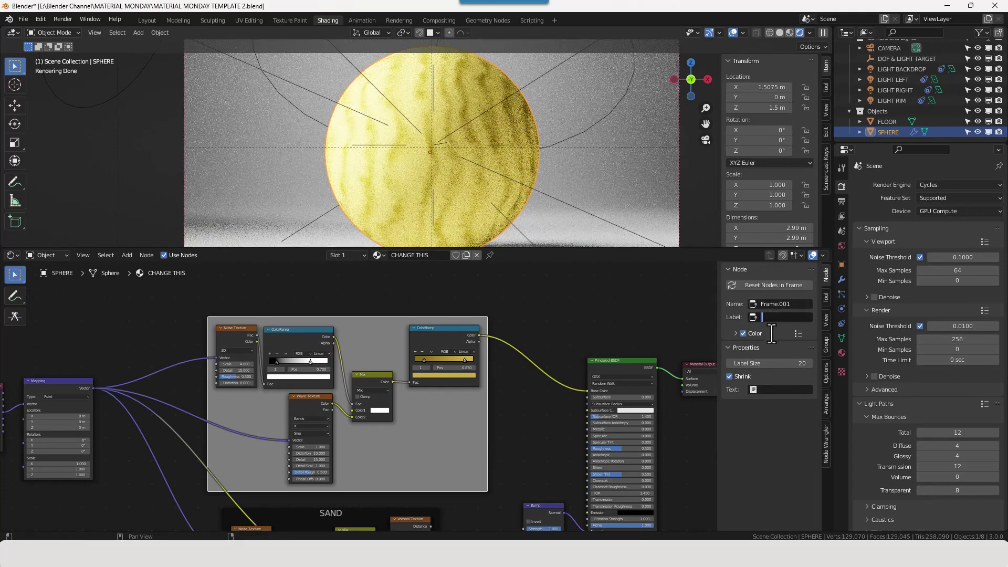
{"action": "type", "text": "NES"}
{"action": "key", "text": "Return"}
Step: Set the DUNES label size to 30, turn off its colour, and shift the SAND frame right
{"action": "left_click", "coordinate": [755, 333]}
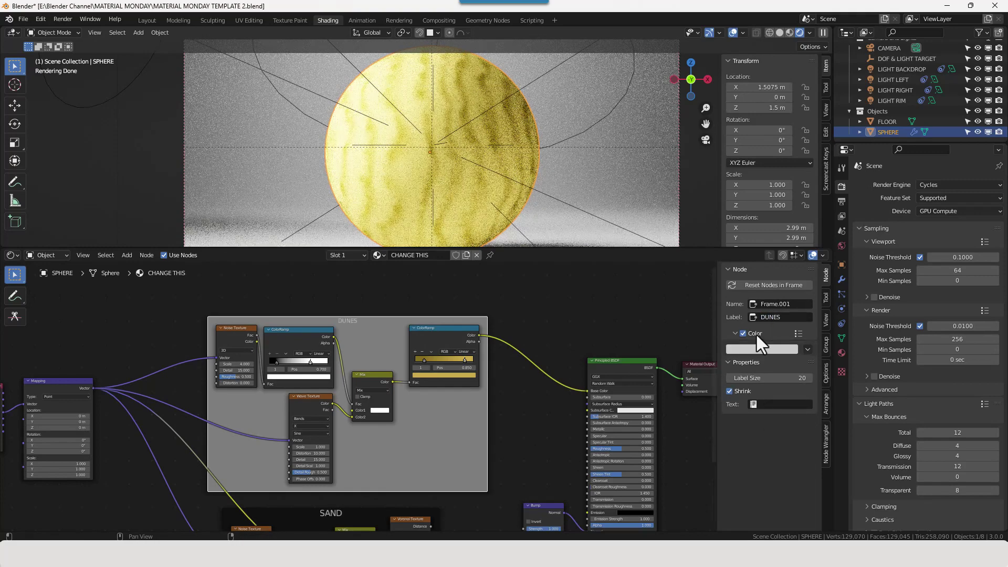
{"action": "left_click_drag", "start_coordinate": [783, 378], "coordinate": [769, 374]}
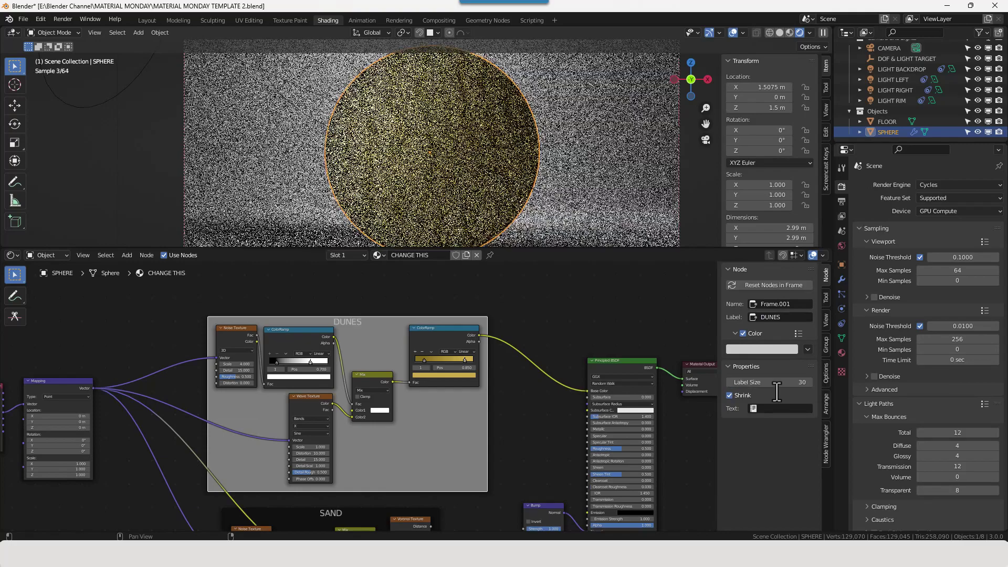
{"action": "left_click", "coordinate": [742, 334]}
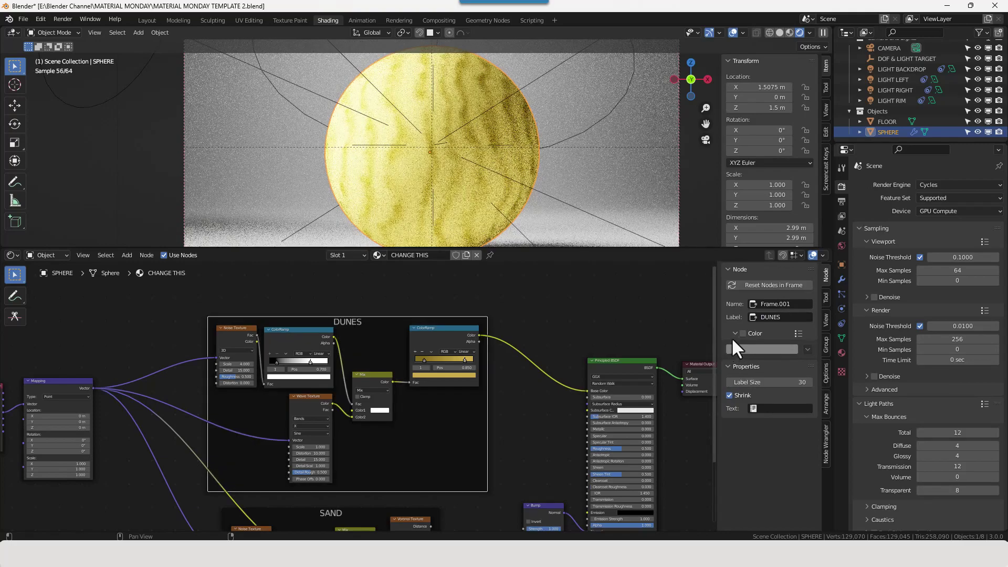
{"action": "left_click", "coordinate": [734, 333]}
{"action": "scroll", "coordinate": [560, 338], "scroll_direction": "down", "scroll_amount": 2}
{"action": "middle_click_drag", "start_coordinate": [549, 344], "coordinate": [445, 445]}
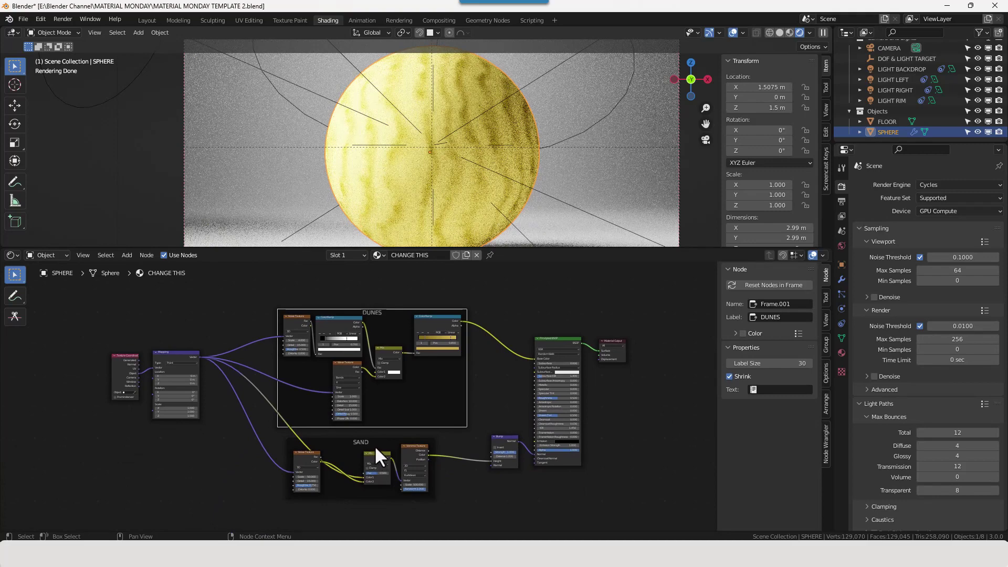
{"action": "left_click_drag", "start_coordinate": [374, 445], "coordinate": [411, 443]}
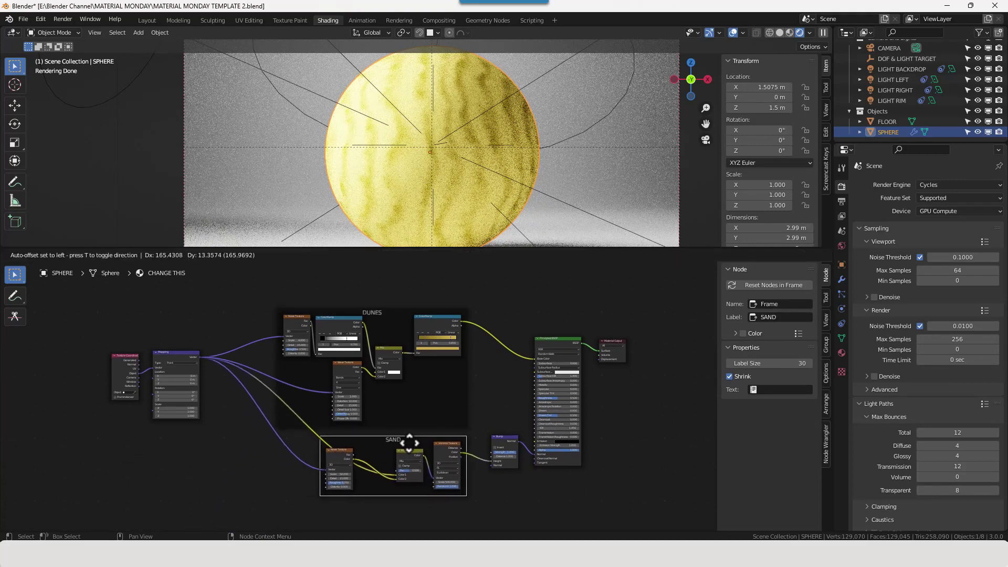
Step: Tidy the SAND noise node, unplug the Base Color link and delete the Bump node
{"action": "left_click_drag", "start_coordinate": [342, 457], "coordinate": [366, 448]}
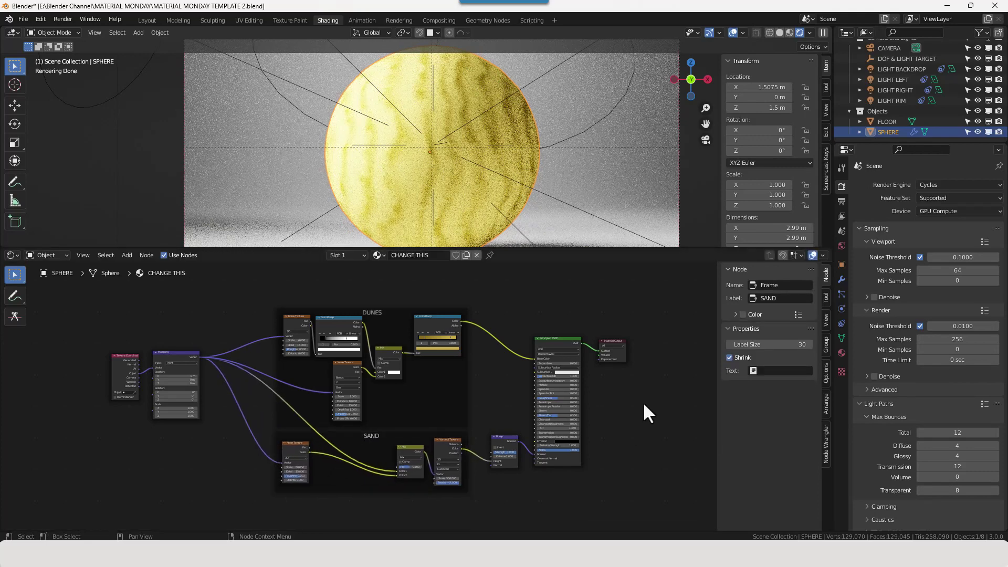
{"action": "scroll", "coordinate": [627, 405], "scroll_direction": "down", "scroll_amount": 1}
{"action": "middle_click_drag", "start_coordinate": [626, 404], "coordinate": [626, 430]}
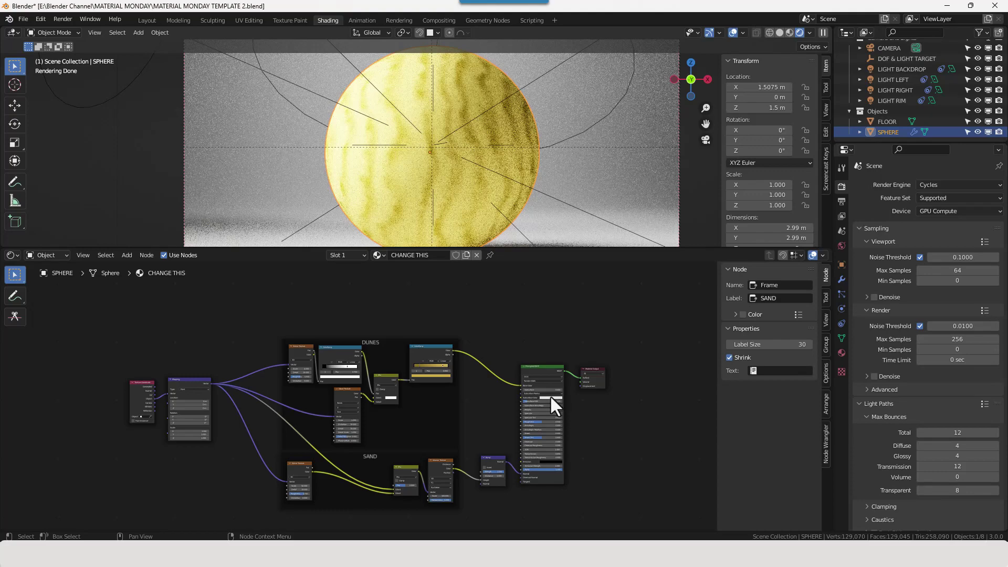
{"action": "mouse_move", "coordinate": [520, 386]}
{"action": "left_mouse_down"}
{"action": "mouse_move", "coordinate": [504, 386]}
{"action": "mouse_move", "coordinate": [505, 399]}
{"action": "left_mouse_up"}
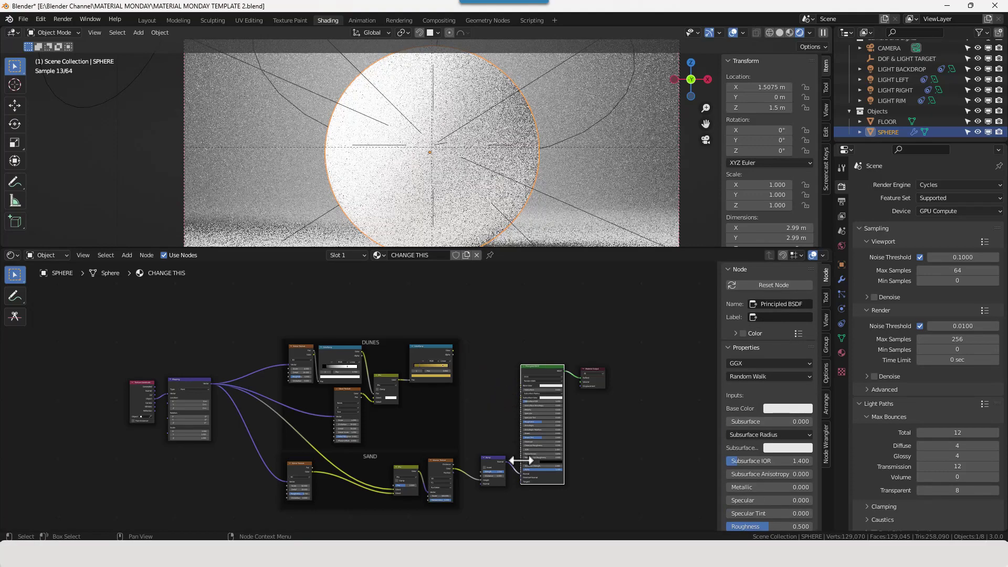
{"action": "left_click", "coordinate": [496, 478]}
{"action": "key", "text": "x"}
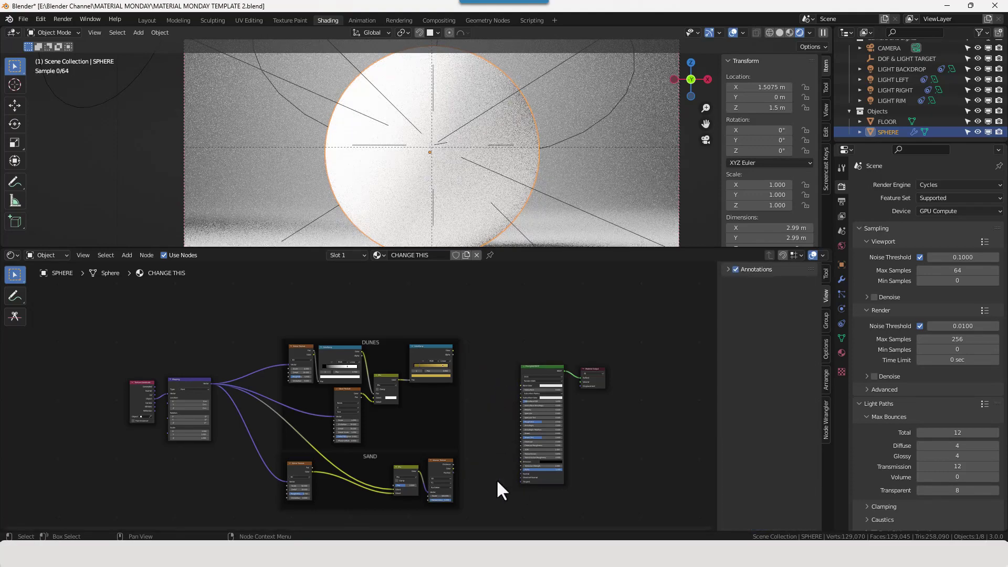
{"action": "middle_click_drag", "start_coordinate": [464, 349], "coordinate": [475, 394]}
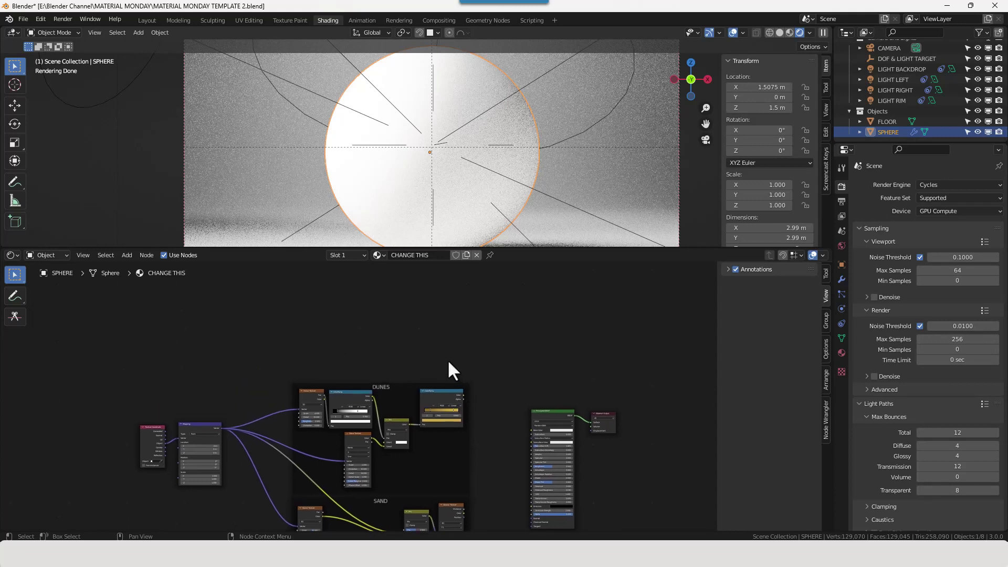
Step: Add a new Noise Texture and a Voronoi Texture above the DUNES frame
{"action": "scroll", "coordinate": [420, 357], "scroll_direction": "up", "scroll_amount": 3}
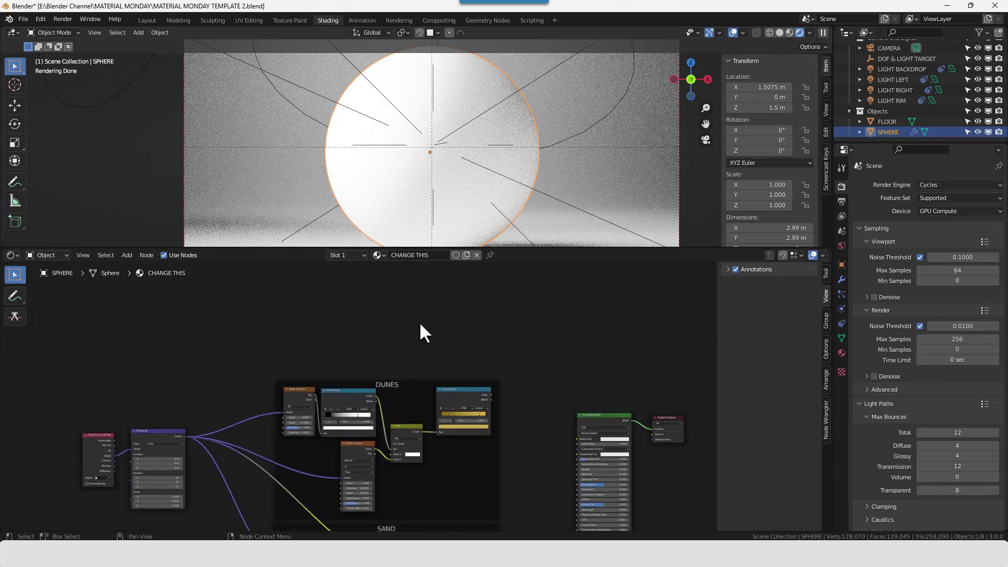
{"action": "middle_click_drag", "start_coordinate": [419, 322], "coordinate": [430, 375]}
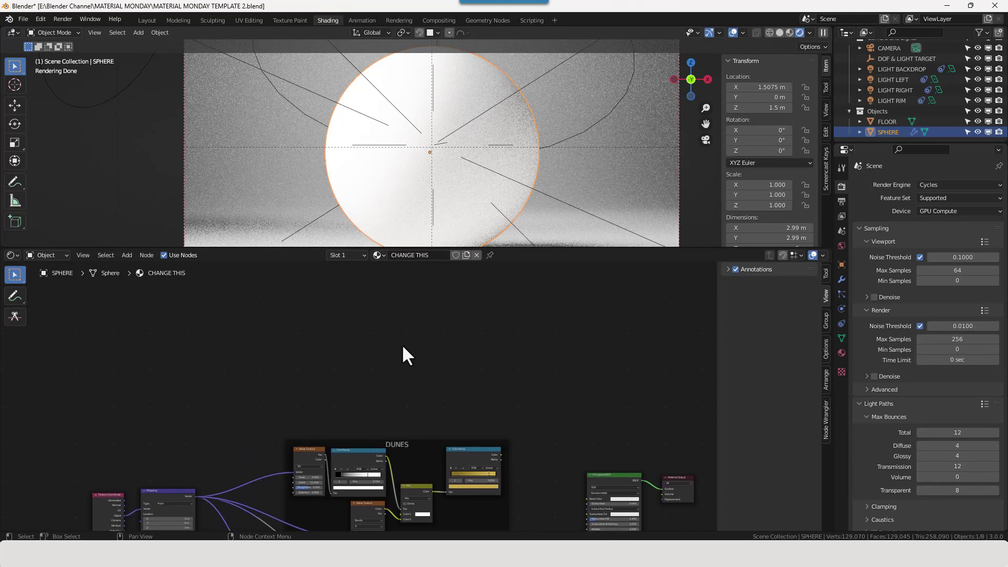
{"action": "key", "text": "shift+a"}
{"action": "left_click", "coordinate": [357, 338]}
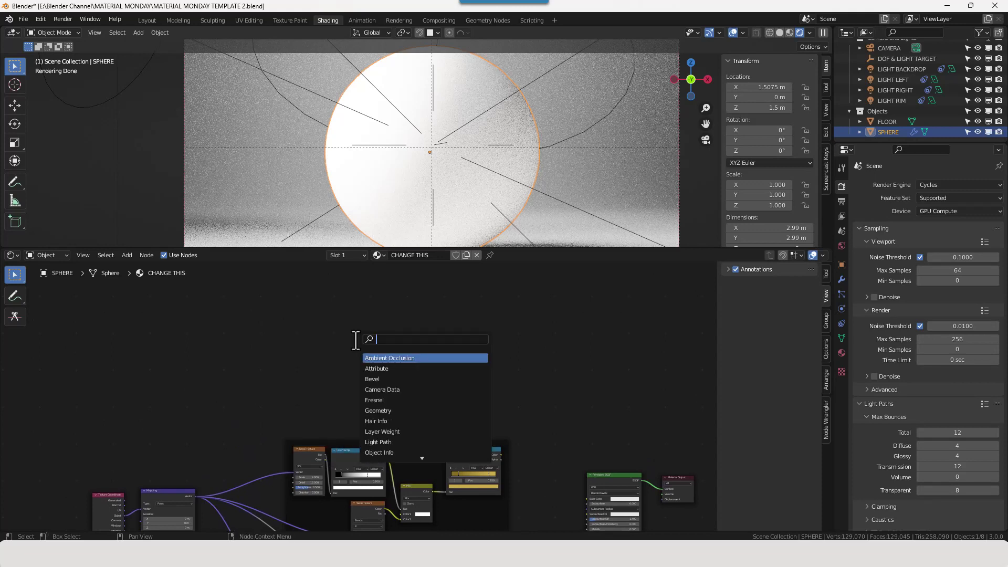
{"action": "type", "text": "NOISE"}
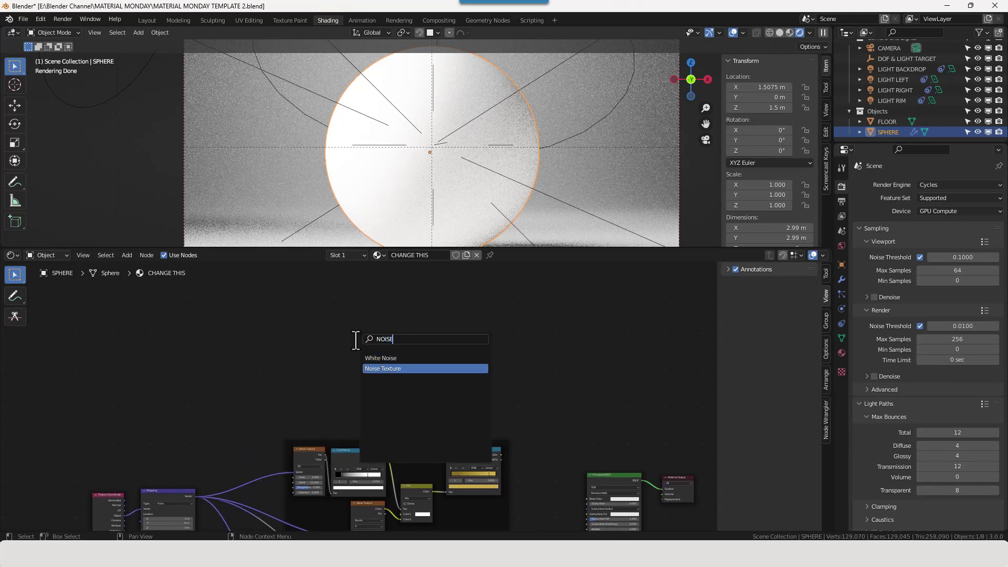
{"action": "key", "text": "Return"}
{"action": "left_click", "coordinate": [299, 315]}
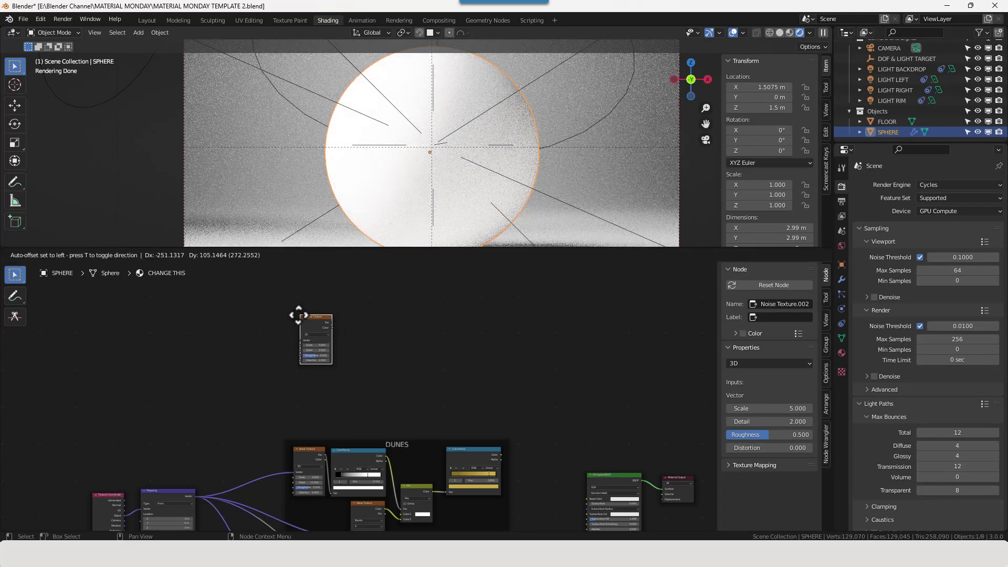
{"action": "key", "text": "shift+a"}
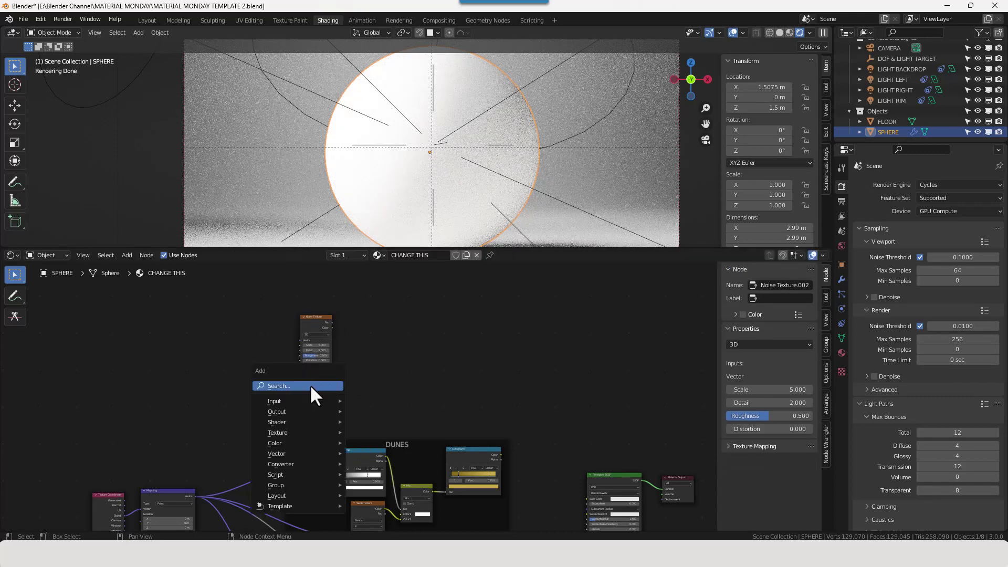
{"action": "left_click", "coordinate": [336, 390]}
{"action": "type", "text": "VOR"}
{"action": "key", "text": "Return"}
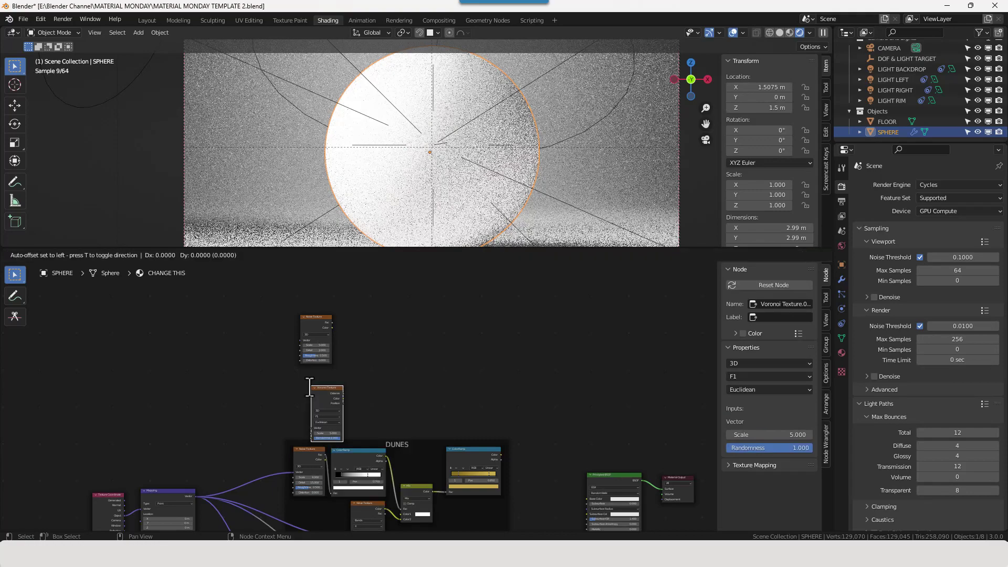
{"action": "left_click", "coordinate": [297, 370]}
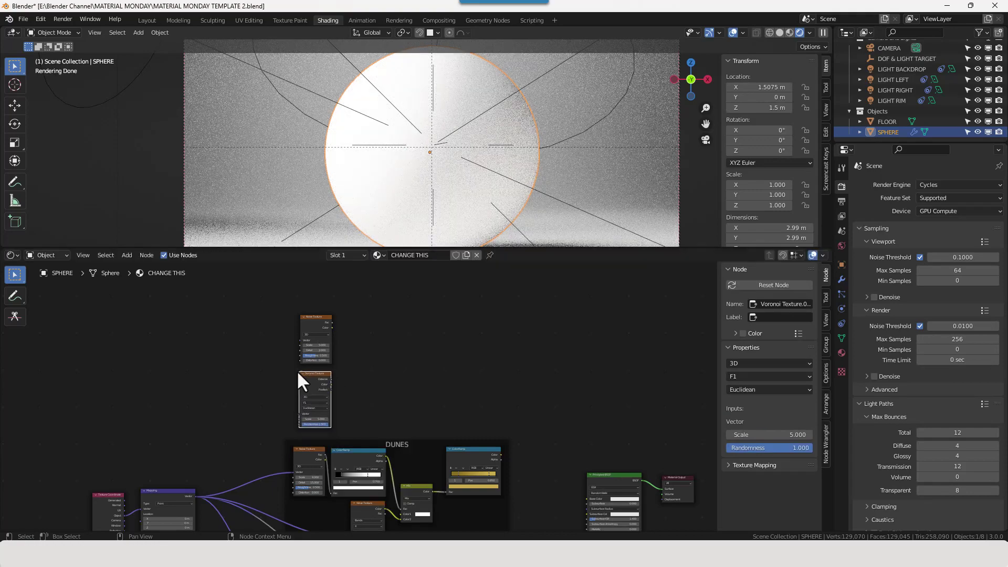
Step: Add a ColorRamp beside the noise and a duplicate beside the Voronoi
{"action": "key", "text": "shift+a"}
{"action": "left_click", "coordinate": [379, 339]}
{"action": "type", "text": "COL"}
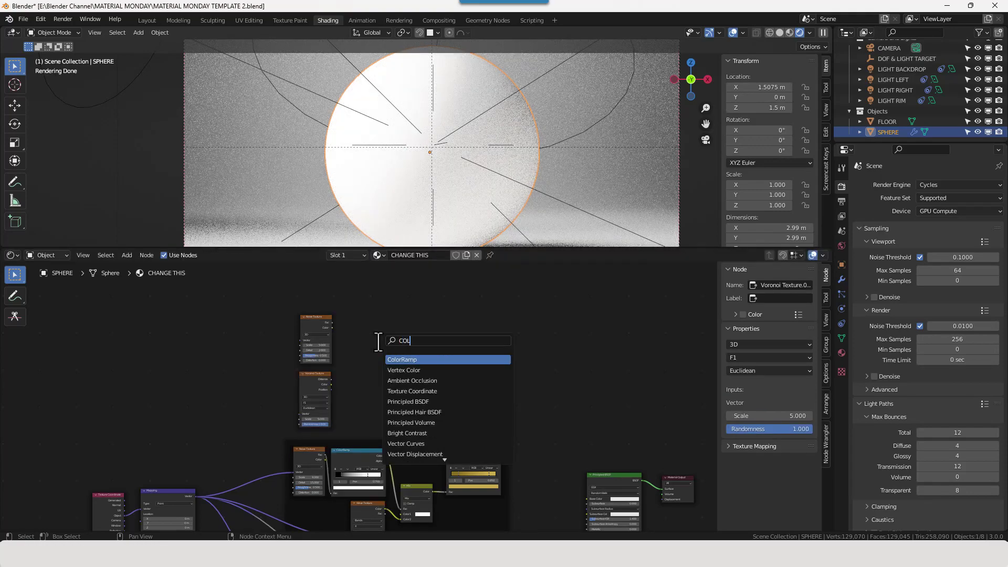
{"action": "key", "text": "Return"}
{"action": "left_click", "coordinate": [365, 335]}
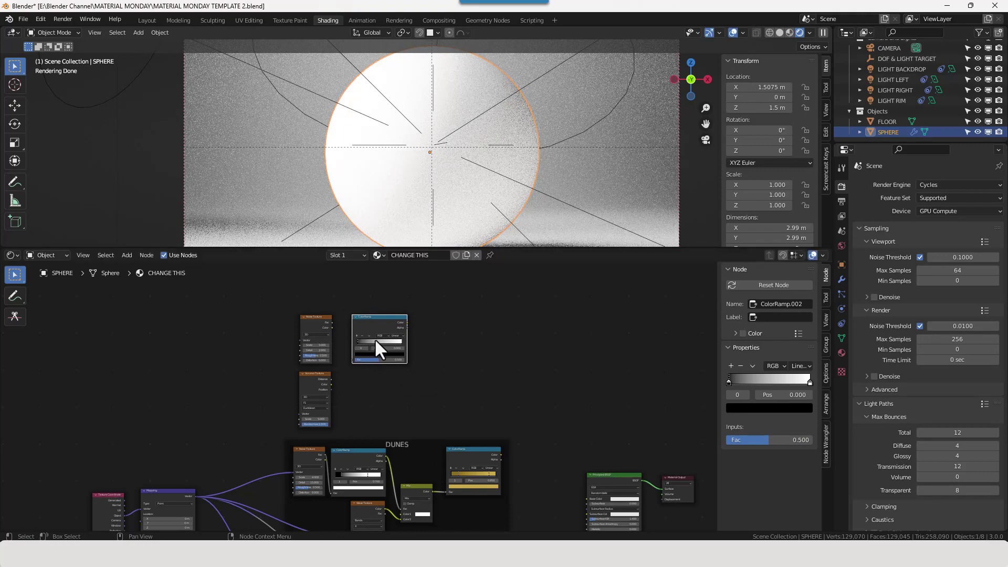
{"action": "key", "text": "shift+d"}
{"action": "left_click", "coordinate": [373, 396]}
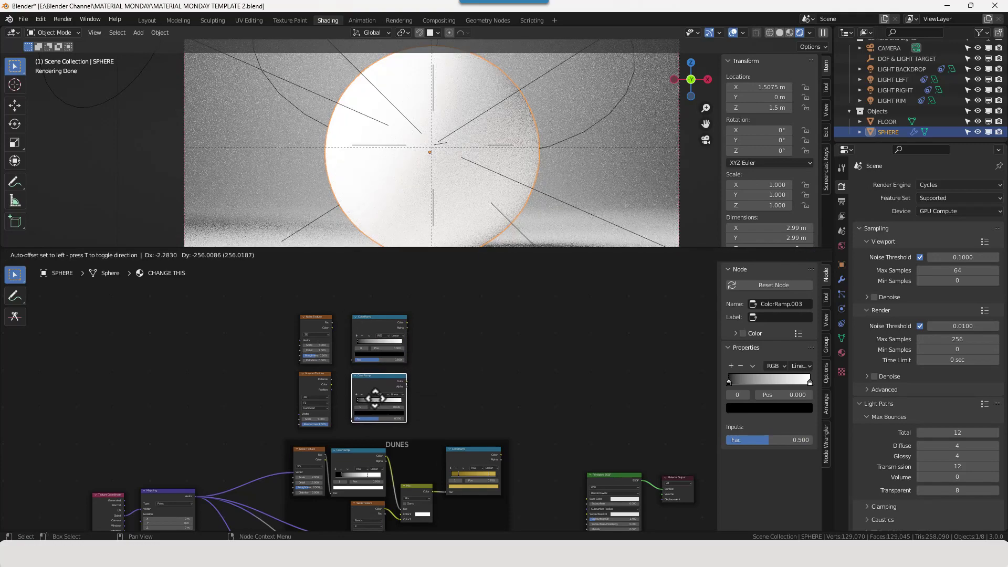
{"action": "left_click", "coordinate": [454, 399]}
Step: Add a Mix node and feed the Mapping vector into both new textures
{"action": "key", "text": "shift+a"}
{"action": "left_click", "coordinate": [475, 351]}
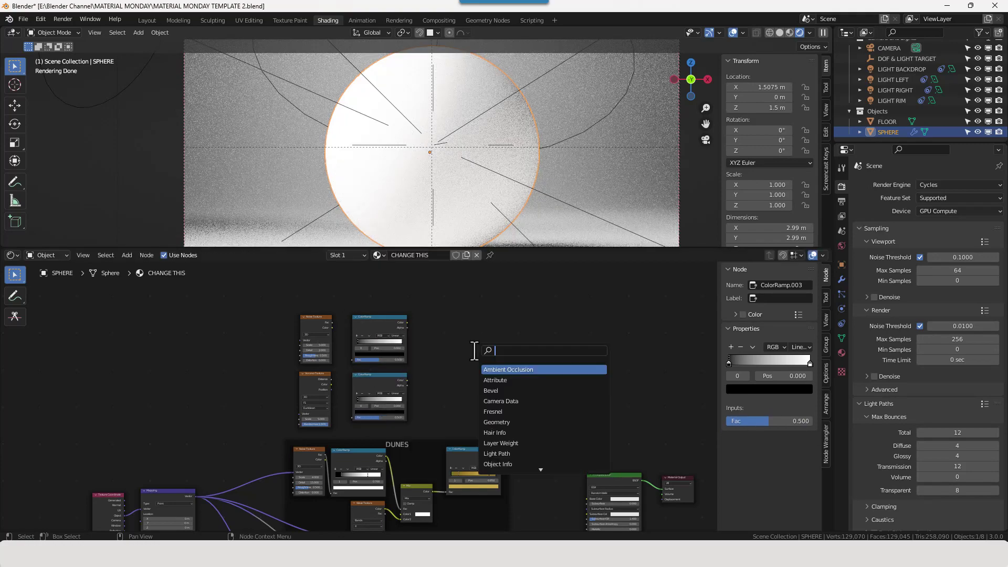
{"action": "type", "text": "mix"}
{"action": "key", "text": "Return"}
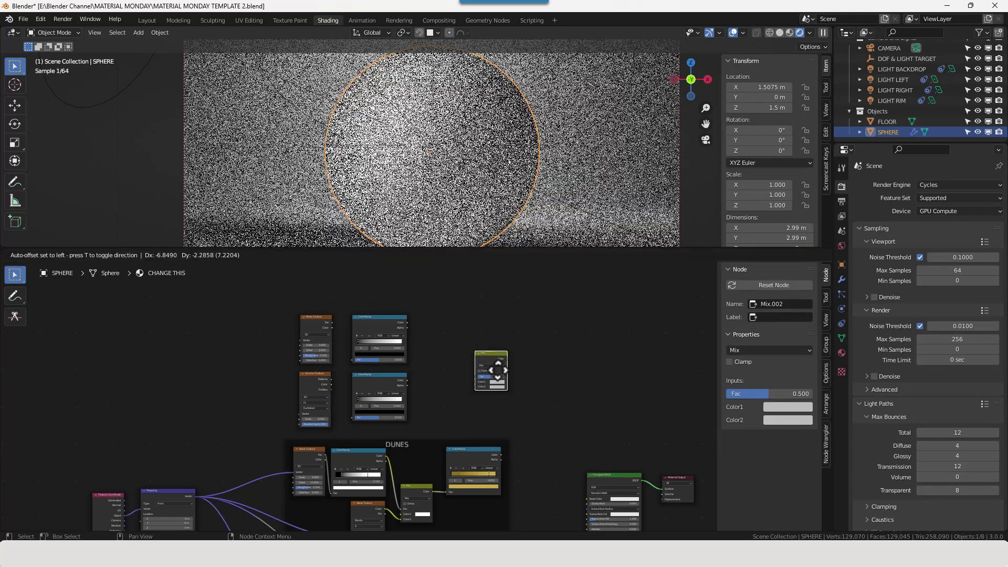
{"action": "left_click", "coordinate": [457, 366]}
{"action": "scroll", "coordinate": [455, 372], "scroll_direction": "up", "scroll_amount": 1}
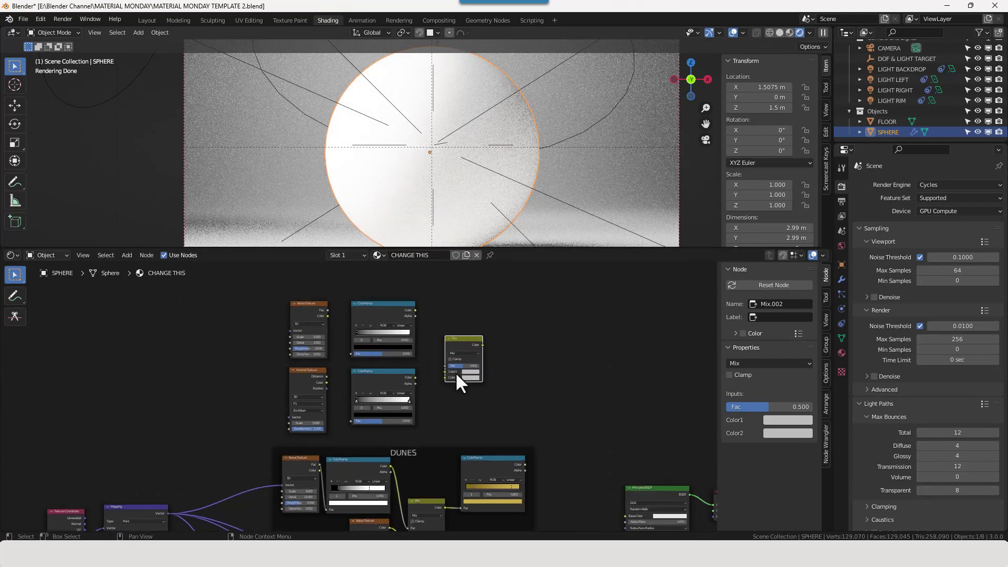
{"action": "middle_click_drag", "start_coordinate": [455, 372], "coordinate": [495, 349]}
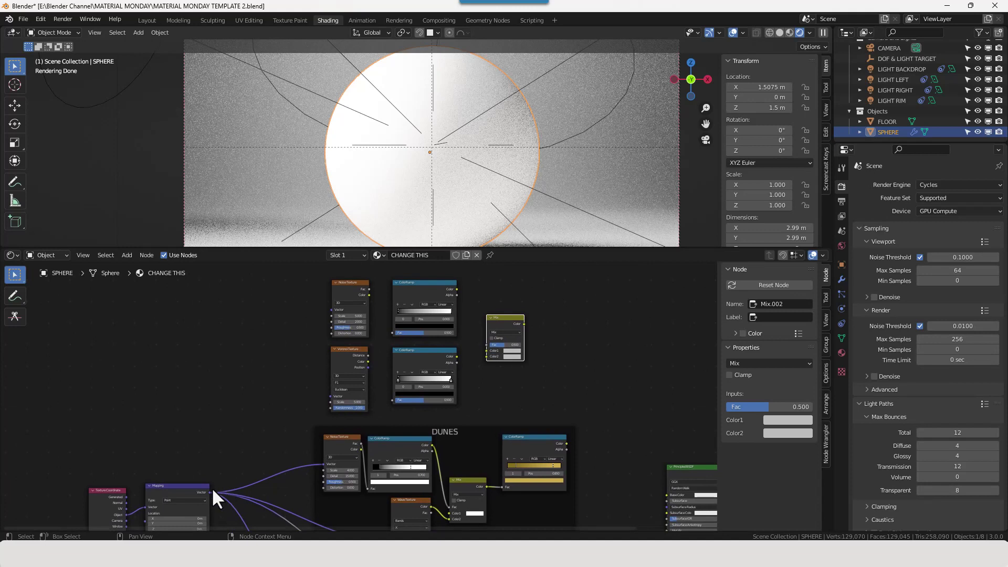
{"action": "left_click_drag", "start_coordinate": [209, 491], "coordinate": [331, 310]}
{"action": "left_click_drag", "start_coordinate": [209, 493], "coordinate": [330, 397]}
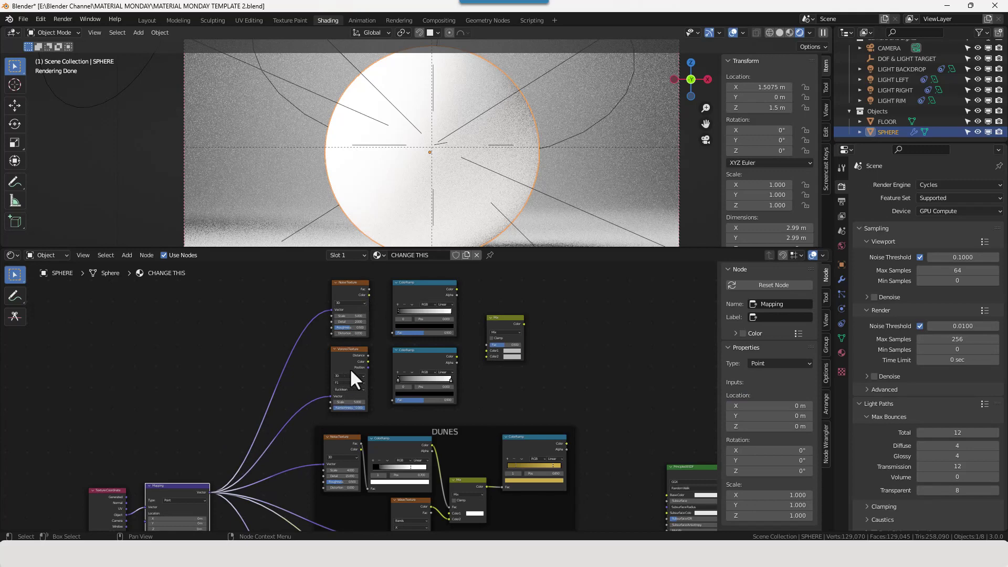
Step: Wire the Mix into Base Color and each texture through its ColorRamp into the Mix
{"action": "middle_click_drag", "start_coordinate": [700, 414], "coordinate": [636, 379]}
{"action": "left_click_drag", "start_coordinate": [486, 300], "coordinate": [624, 473]}
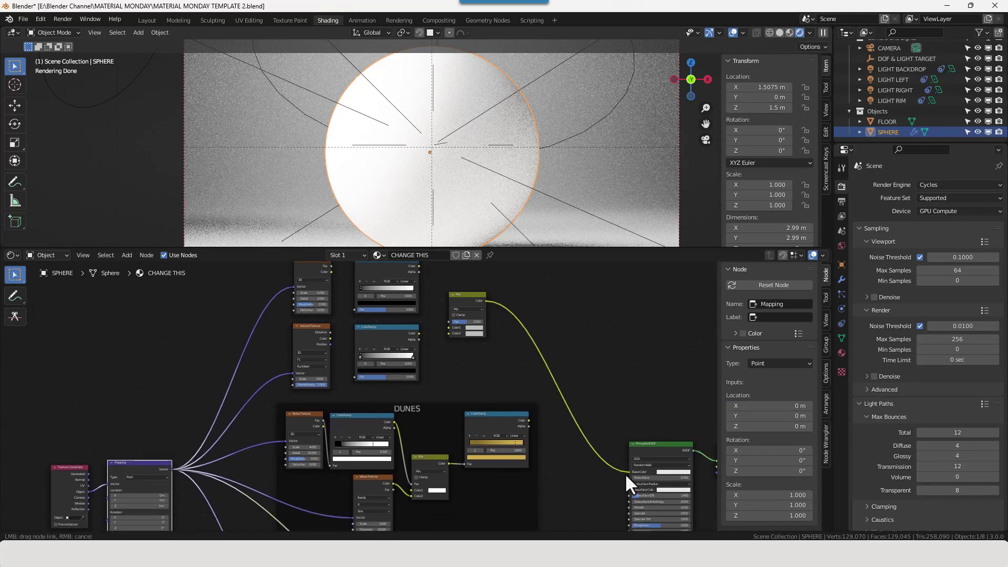
{"action": "middle_click_drag", "start_coordinate": [461, 280], "coordinate": [496, 334]}
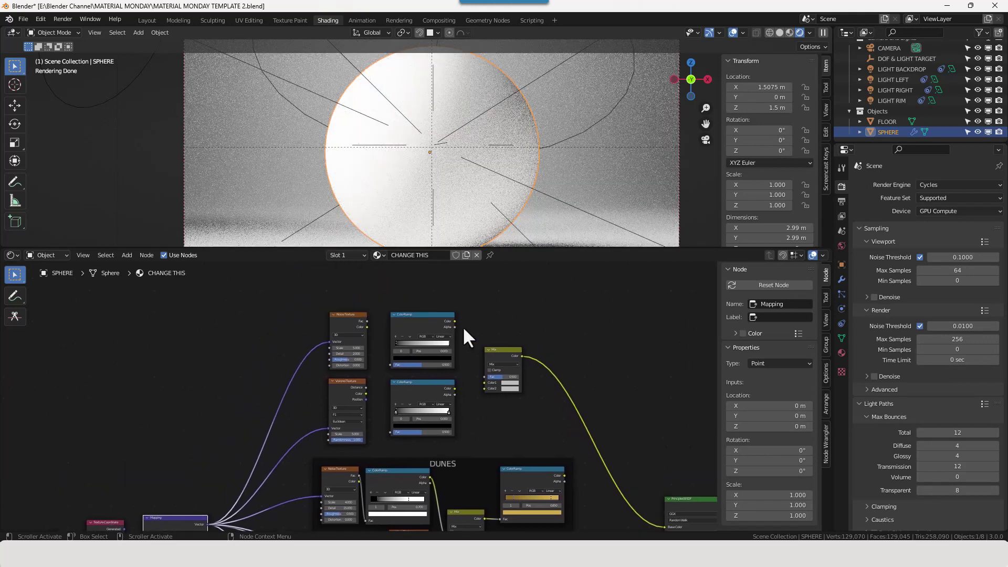
{"action": "left_click_drag", "start_coordinate": [367, 321], "coordinate": [373, 391]}
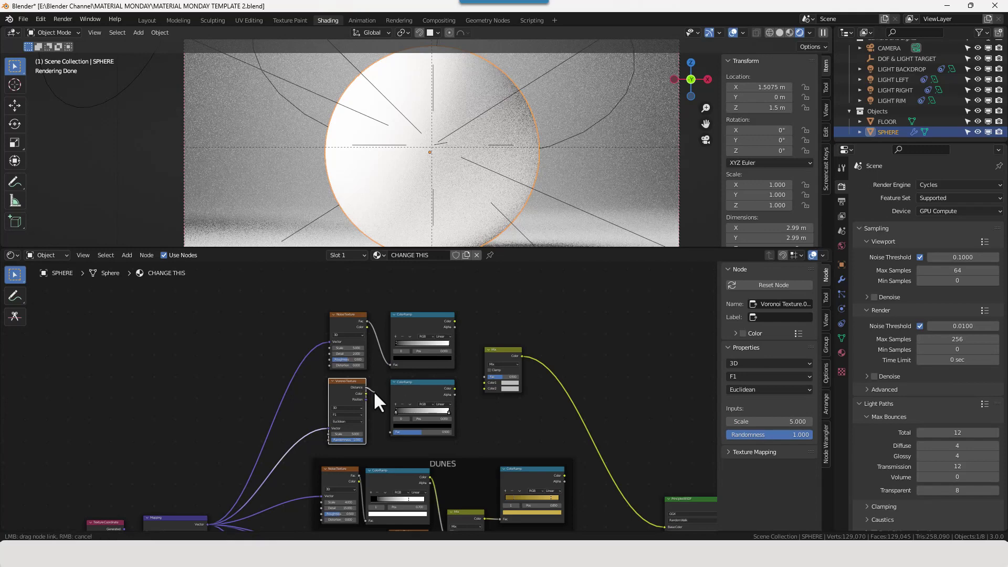
{"action": "left_click_drag", "start_coordinate": [389, 425], "coordinate": [392, 431]}
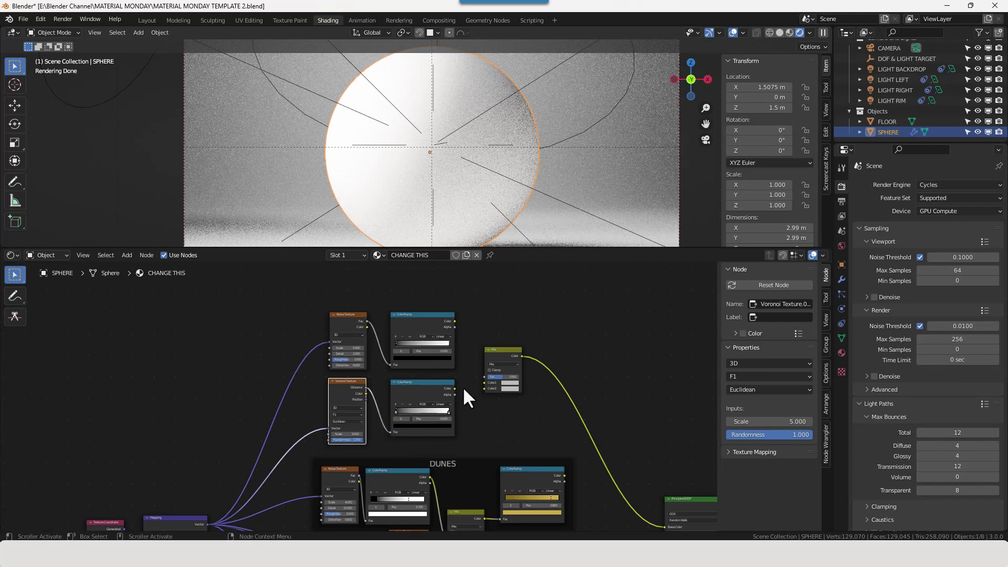
{"action": "left_click_drag", "start_coordinate": [454, 322], "coordinate": [484, 376]}
{"action": "left_click_drag", "start_coordinate": [455, 391], "coordinate": [499, 370]}
Step: Set the Mix node's blend mode to Add
{"action": "left_click", "coordinate": [509, 382]}
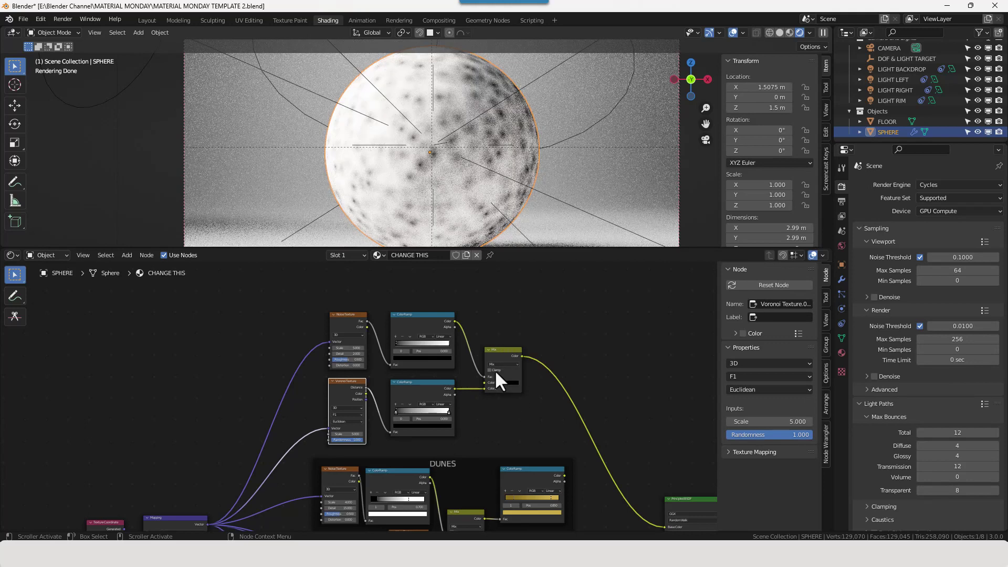
{"action": "left_click", "coordinate": [496, 364]}
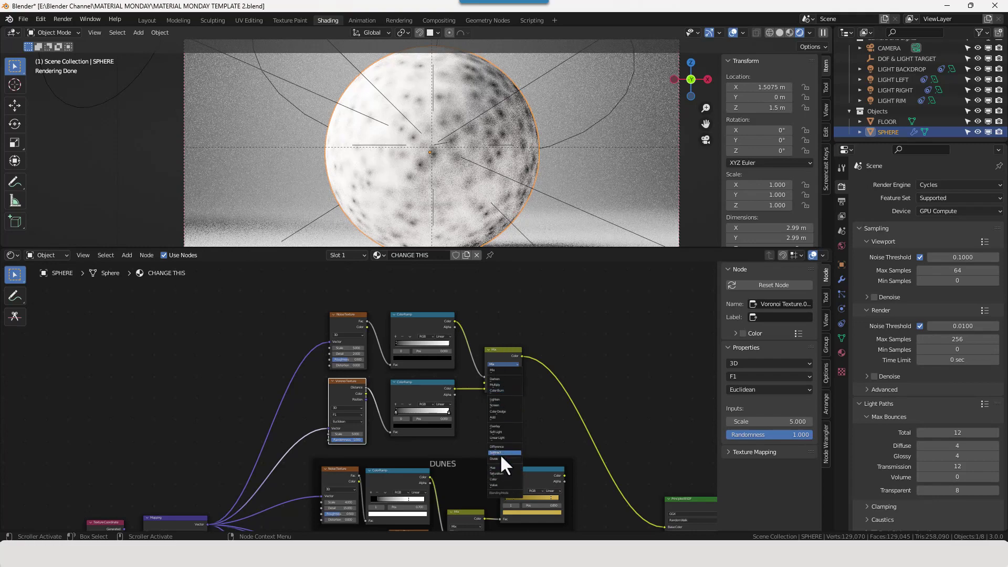
{"action": "left_click", "coordinate": [497, 416]}
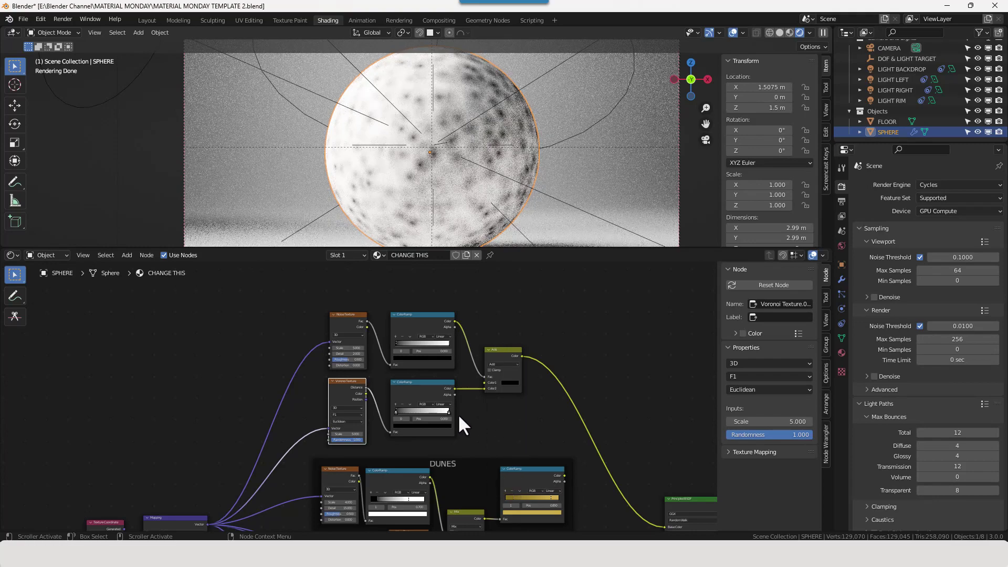
{"action": "middle_click_drag", "start_coordinate": [458, 414], "coordinate": [458, 399]}
{"action": "scroll", "coordinate": [360, 409], "scroll_direction": "up", "scroll_amount": 2}
{"action": "middle_click_drag", "start_coordinate": [394, 404], "coordinate": [414, 411]}
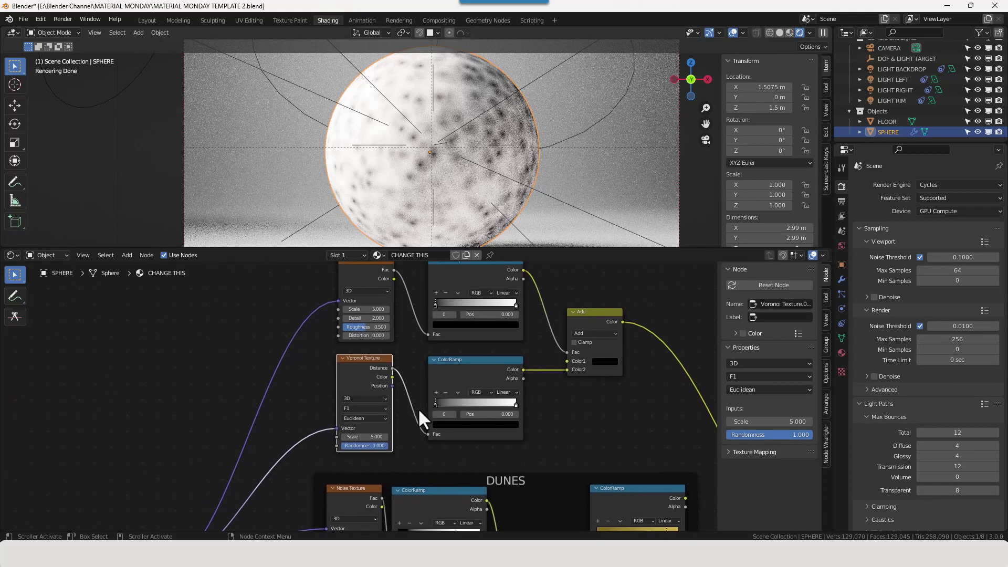
{"action": "left_click", "coordinate": [365, 309]}
Step: Set the new Noise Texture to Scale 50 and Detail 15
{"action": "type", "text": "50"}
{"action": "key", "text": "Tab"}
{"action": "type", "text": "15"}
{"action": "key", "text": "Return"}
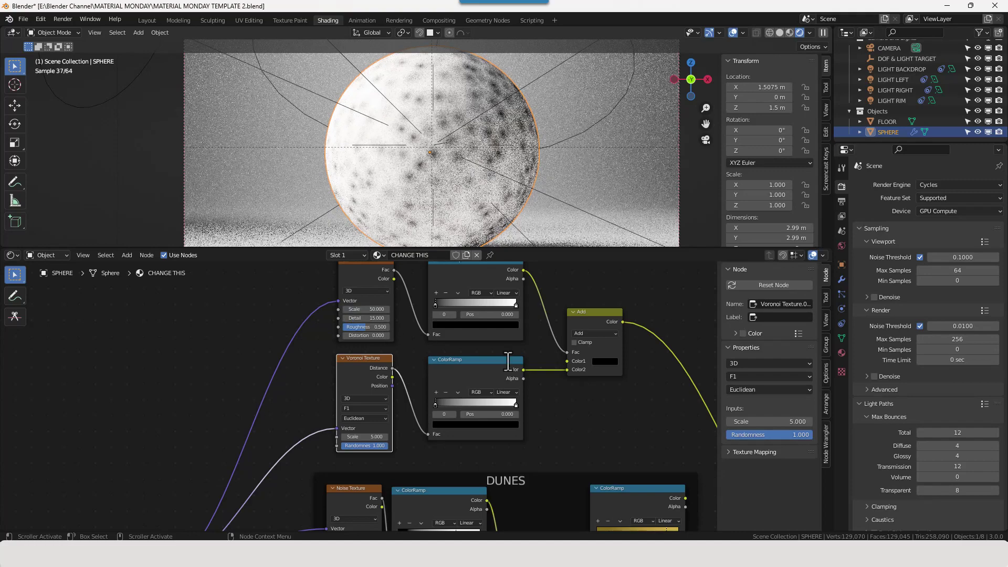
Step: Switch the Voronoi to Distance to Edge with Scale 22.5
{"action": "left_click", "coordinate": [369, 409]}
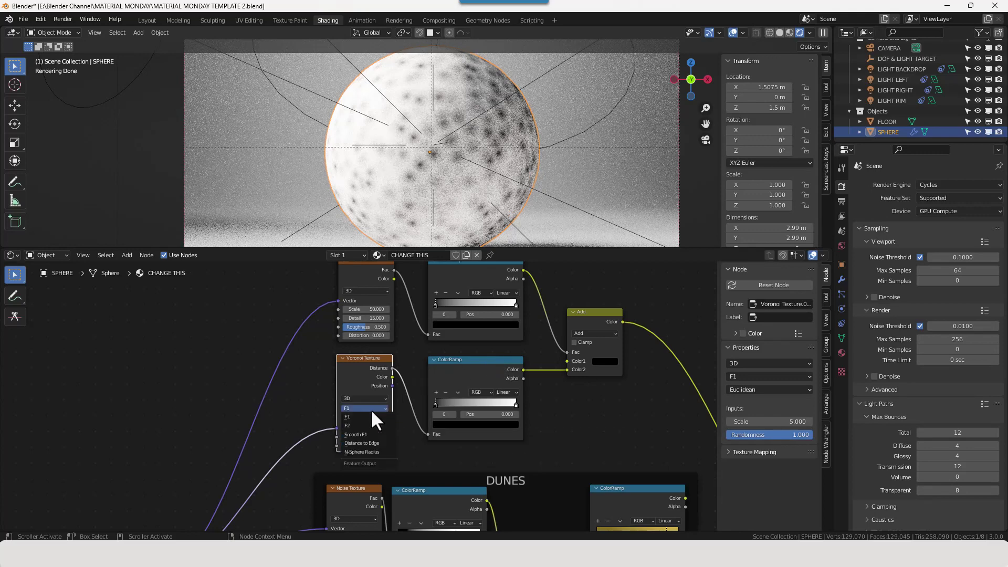
{"action": "left_click", "coordinate": [373, 445]}
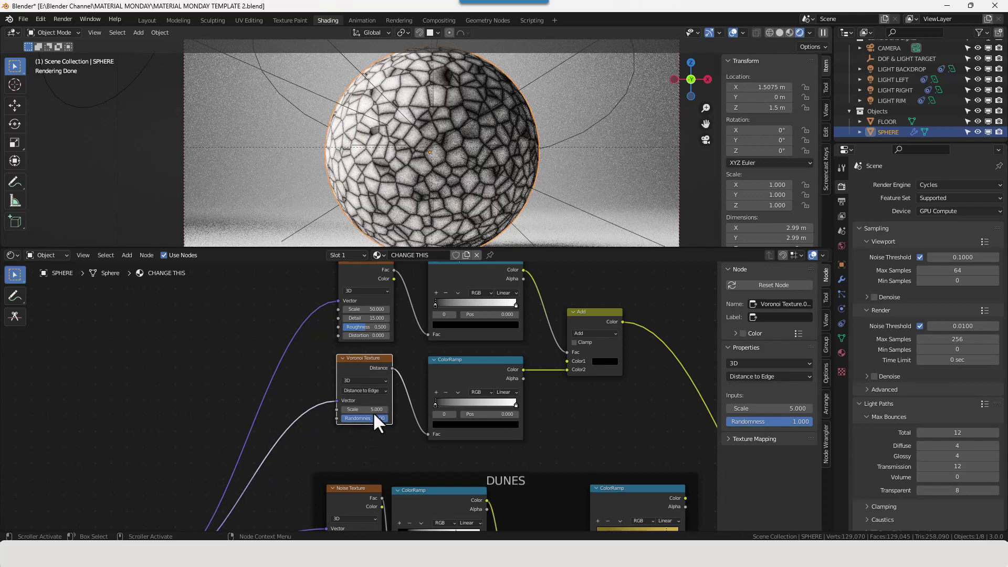
{"action": "left_click", "coordinate": [373, 410]}
{"action": "key", "text": "Return"}
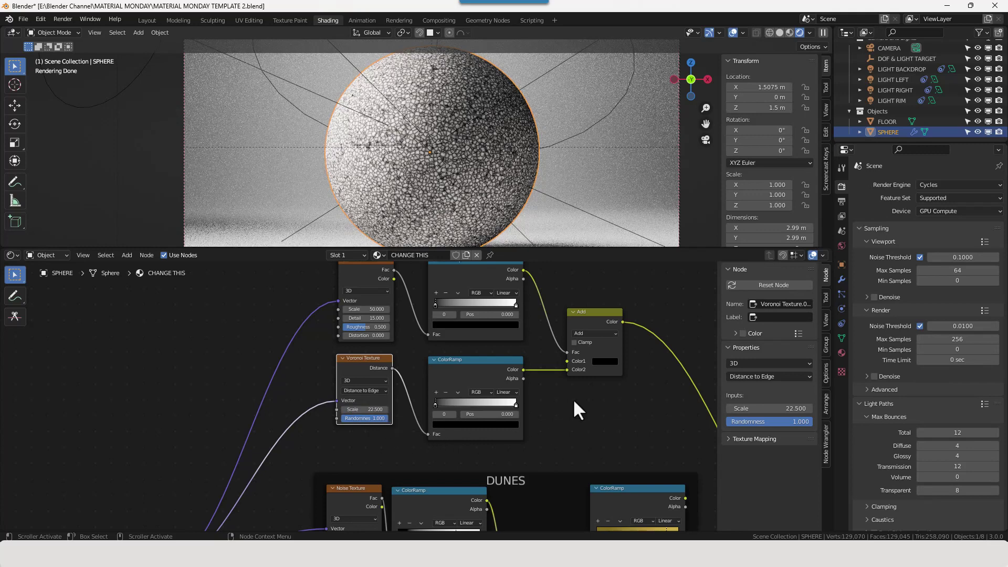
{"action": "middle_click_drag", "start_coordinate": [574, 408], "coordinate": [529, 414]}
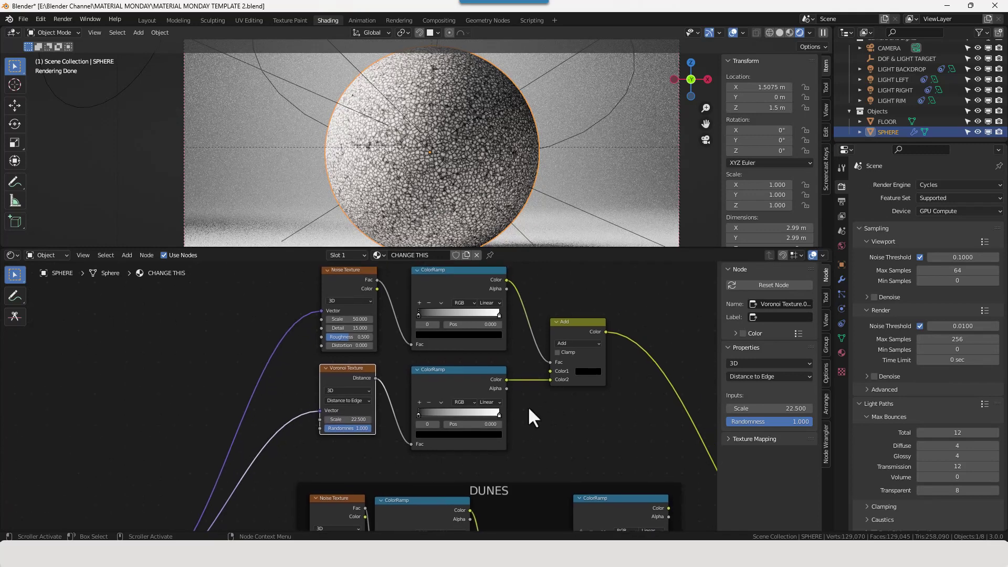
{"action": "left_click", "coordinate": [490, 302]}
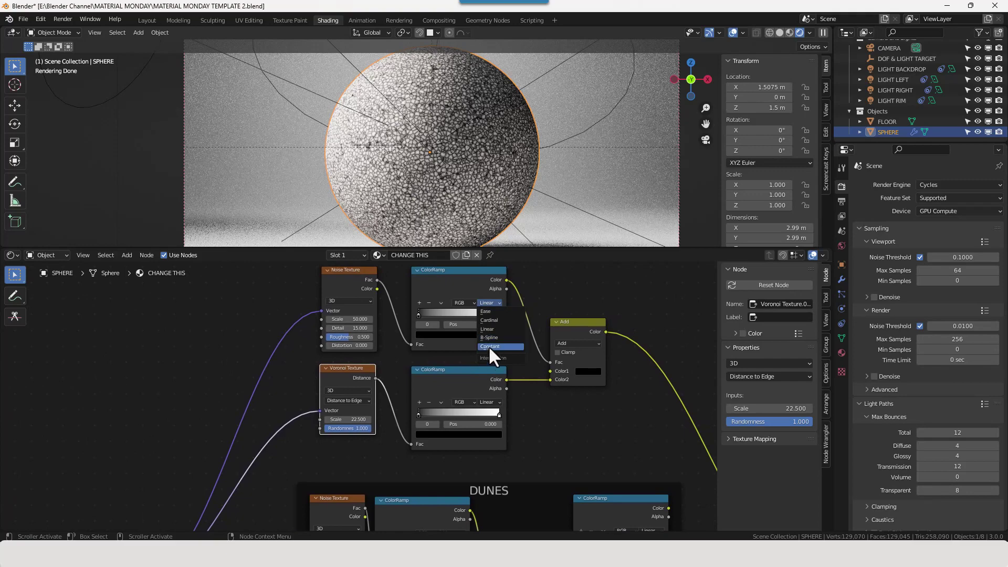
Step: Set both debris ColorRamps to Constant interpolation
{"action": "left_click", "coordinate": [488, 345]}
{"action": "left_click", "coordinate": [496, 401]}
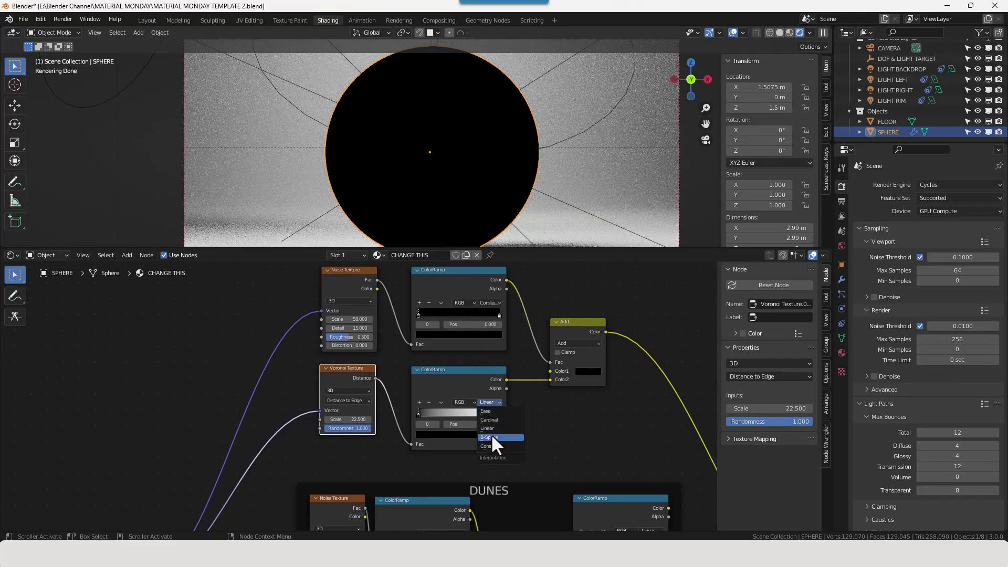
{"action": "left_click", "coordinate": [492, 446]}
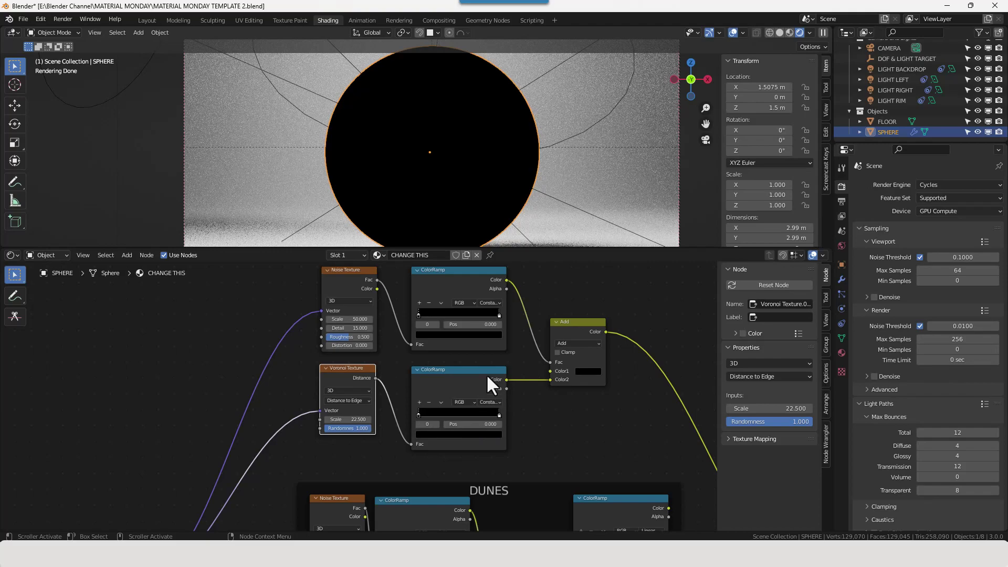
Step: Drag both ramps' white stops left, the Voronoi one to about 0.423, revealing white specks
{"action": "left_click_drag", "start_coordinate": [496, 315], "coordinate": [424, 316]}
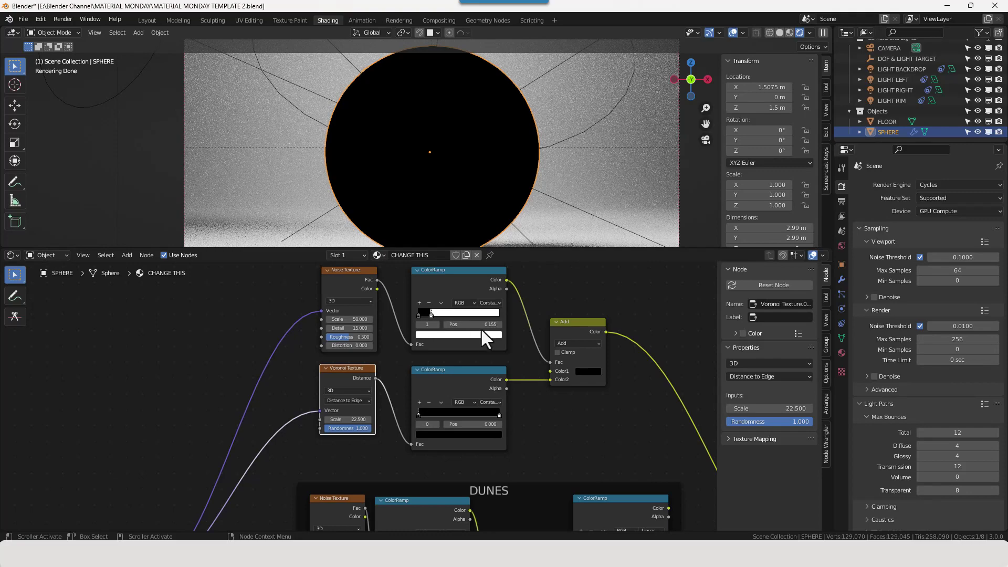
{"action": "scroll", "coordinate": [488, 428], "scroll_direction": "up", "scroll_amount": 2}
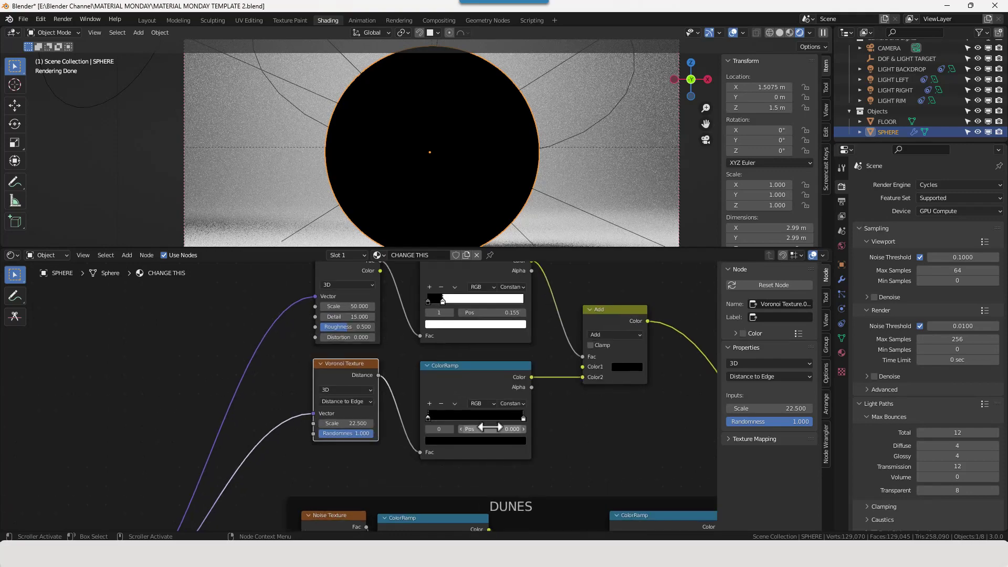
{"action": "left_click_drag", "start_coordinate": [521, 419], "coordinate": [462, 415]}
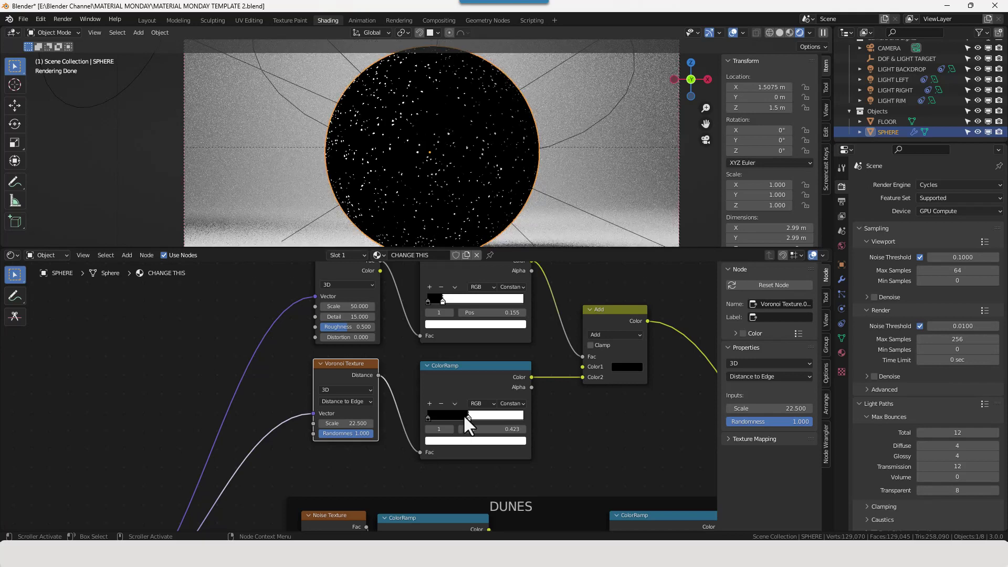
{"action": "scroll", "coordinate": [620, 408], "scroll_direction": "down", "scroll_amount": 2}
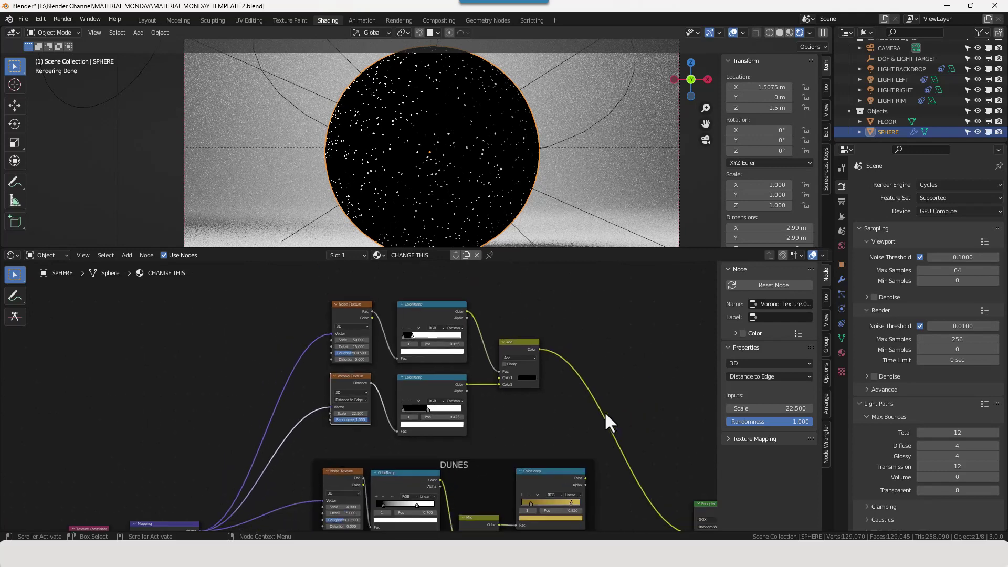
{"action": "middle_click_drag", "start_coordinate": [594, 411], "coordinate": [473, 405]}
{"action": "scroll", "coordinate": [506, 382], "scroll_direction": "down", "scroll_amount": 3}
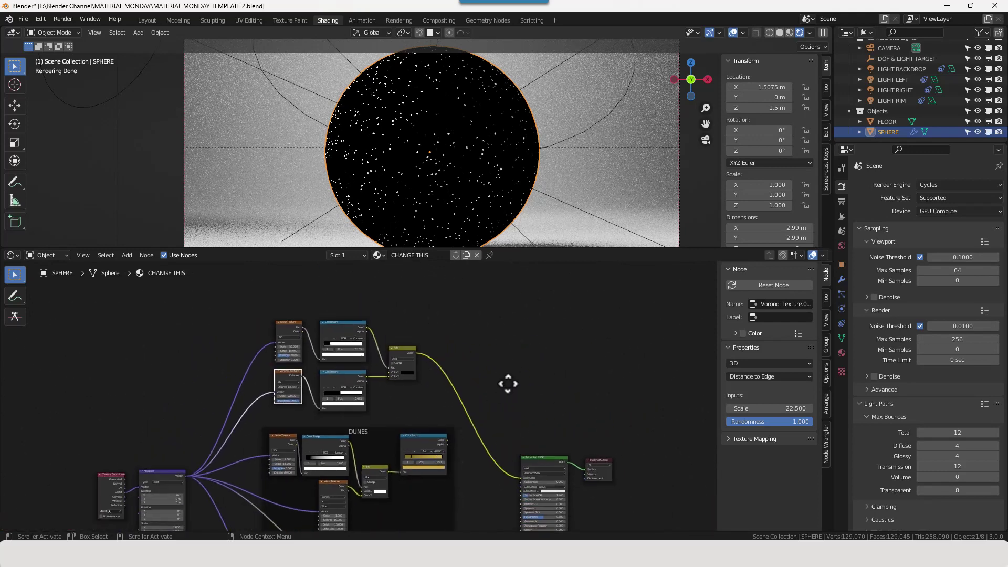
{"action": "scroll", "coordinate": [472, 336], "scroll_direction": "up", "scroll_amount": 2}
{"action": "middle_click_drag", "start_coordinate": [437, 337], "coordinate": [445, 444]}
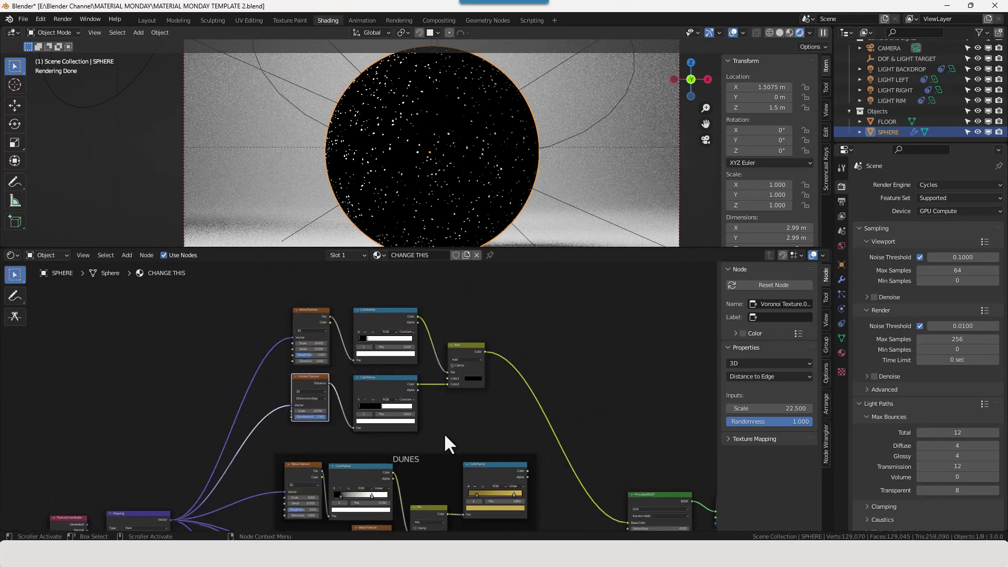
Step: Wrap the five speck nodes in an uncoloured frame labelled DEBRIS with label size 30
{"action": "left_click_drag", "start_coordinate": [250, 306], "coordinate": [551, 432]}
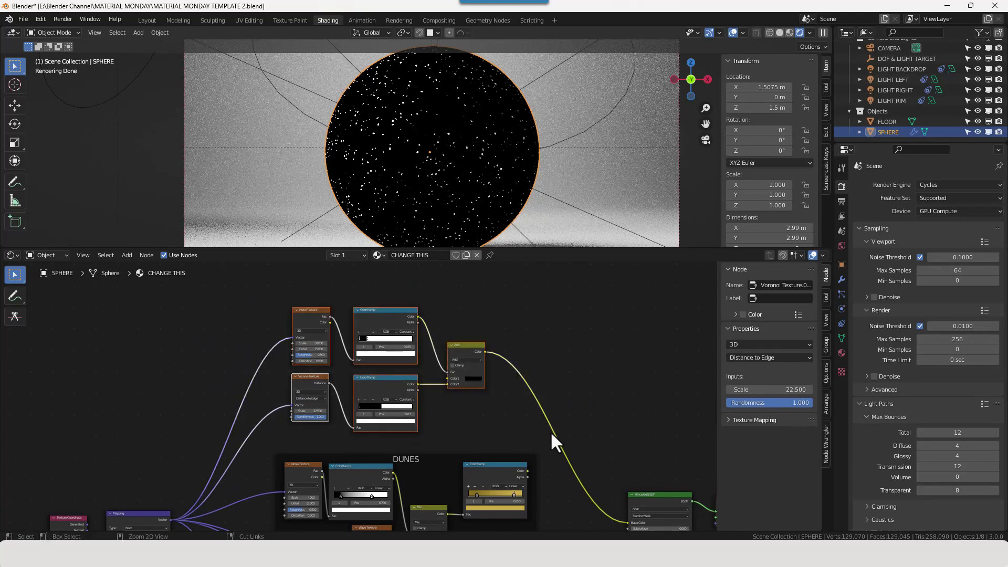
{"action": "key", "text": "ctrl+j"}
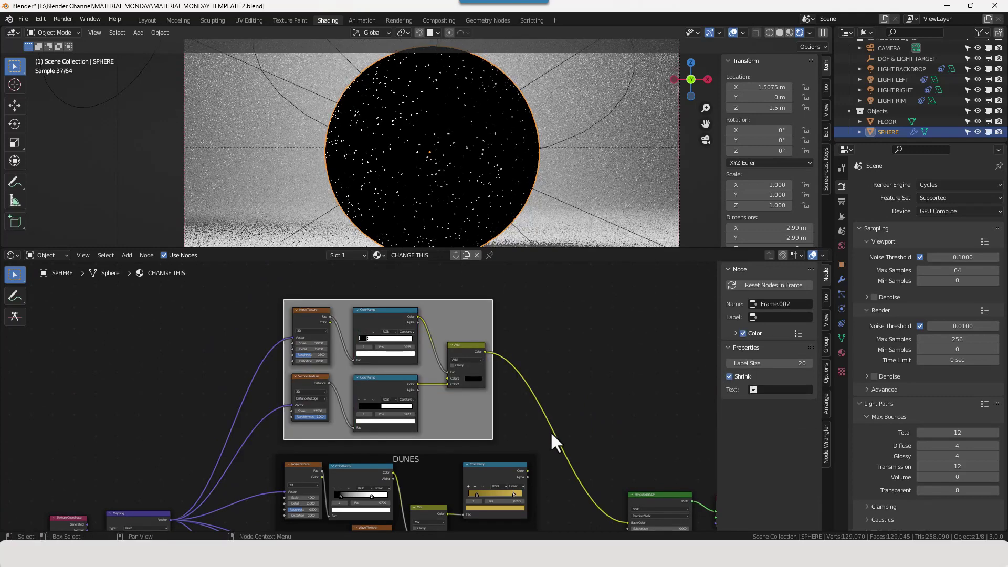
{"action": "left_click", "coordinate": [743, 333]}
{"action": "left_click", "coordinate": [788, 317]}
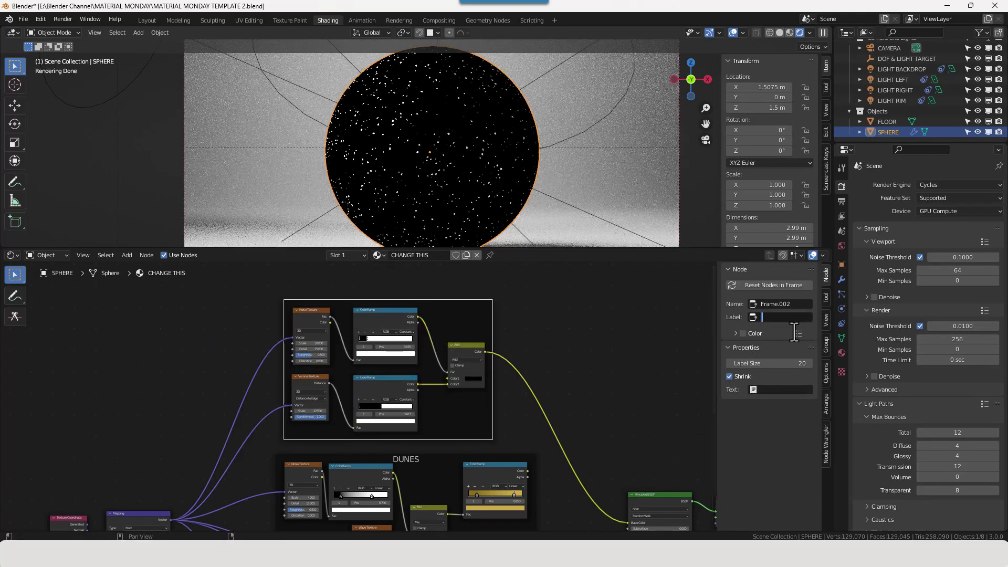
{"action": "type", "text": "DEBRIS"}
{"action": "key", "text": "Return"}
{"action": "left_click_drag", "start_coordinate": [796, 368], "coordinate": [816, 368]}
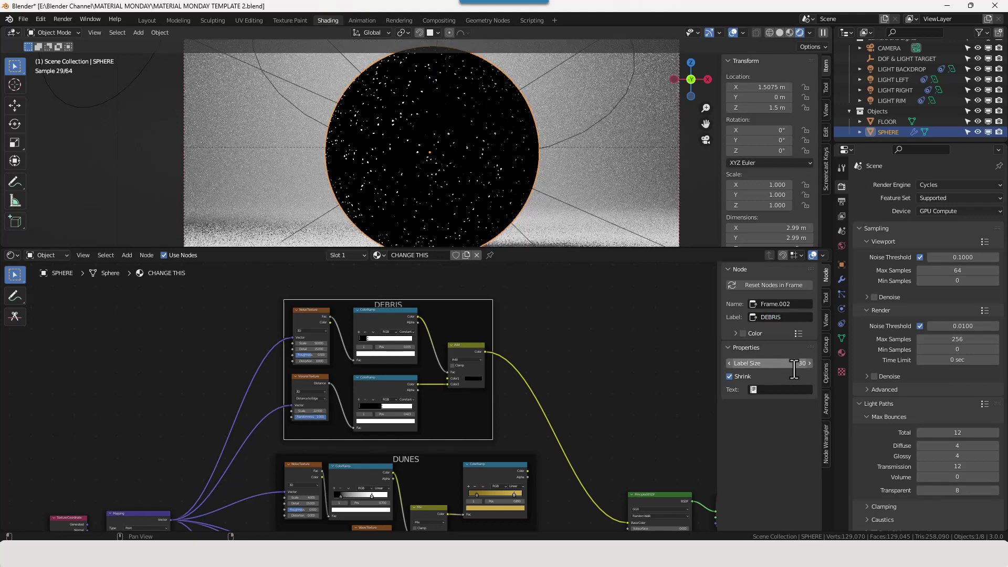
Step: Cut the link from the DEBRIS nodes to the shader's Base Color
{"action": "scroll", "coordinate": [619, 344], "scroll_direction": "down", "scroll_amount": 1}
{"action": "scroll", "coordinate": [553, 412], "scroll_direction": "down", "scroll_amount": 1}
{"action": "middle_click_drag", "start_coordinate": [553, 411], "coordinate": [546, 338]}
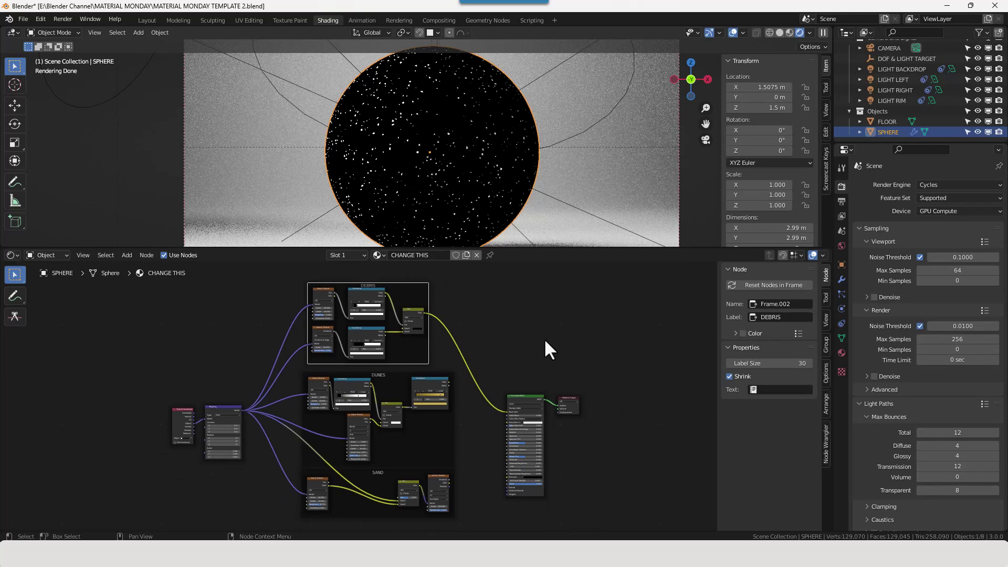
{"action": "scroll", "coordinate": [546, 349], "scroll_direction": "left", "scroll_amount": 2, "text": "ctrl"}
{"action": "left_click_drag", "start_coordinate": [527, 412], "coordinate": [465, 417]}
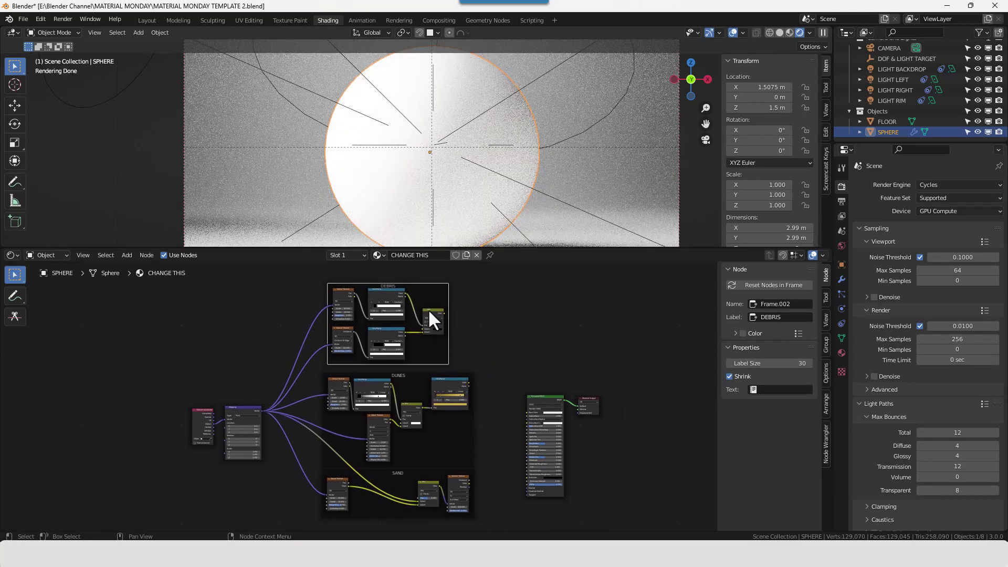
Step: Move the DEBRIS nodes aside and shift the Principled BSDF and Material Output up and right
{"action": "mouse_move", "coordinate": [427, 309]}
{"action": "left_mouse_down"}
{"action": "mouse_move", "coordinate": [457, 313]}
{"action": "mouse_move", "coordinate": [426, 299]}
{"action": "left_mouse_up"}
{"action": "left_click_drag", "start_coordinate": [521, 374], "coordinate": [595, 426]}
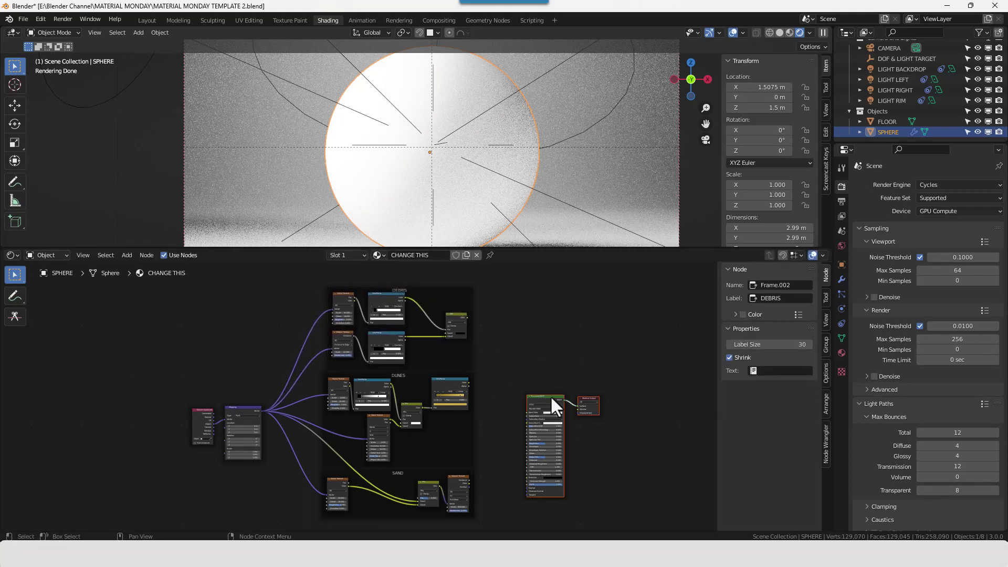
{"action": "left_click_drag", "start_coordinate": [550, 395], "coordinate": [584, 360]}
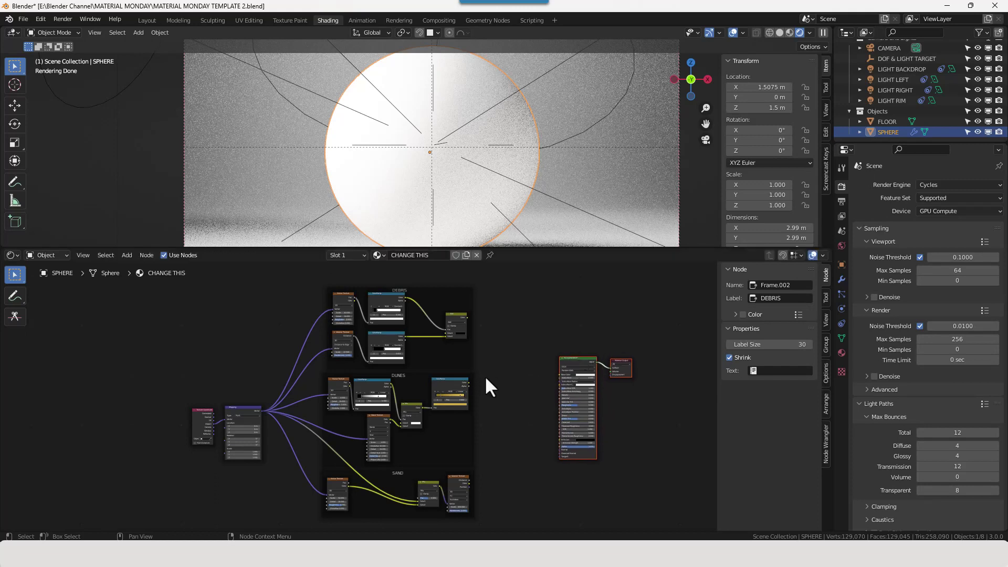
{"action": "left_click", "coordinate": [529, 379]}
Step: Add a MixRGB node and duplicate it to make a second Mix node
{"action": "key", "text": "shift+a"}
{"action": "left_click", "coordinate": [516, 378]}
{"action": "type", "text": "MIX"}
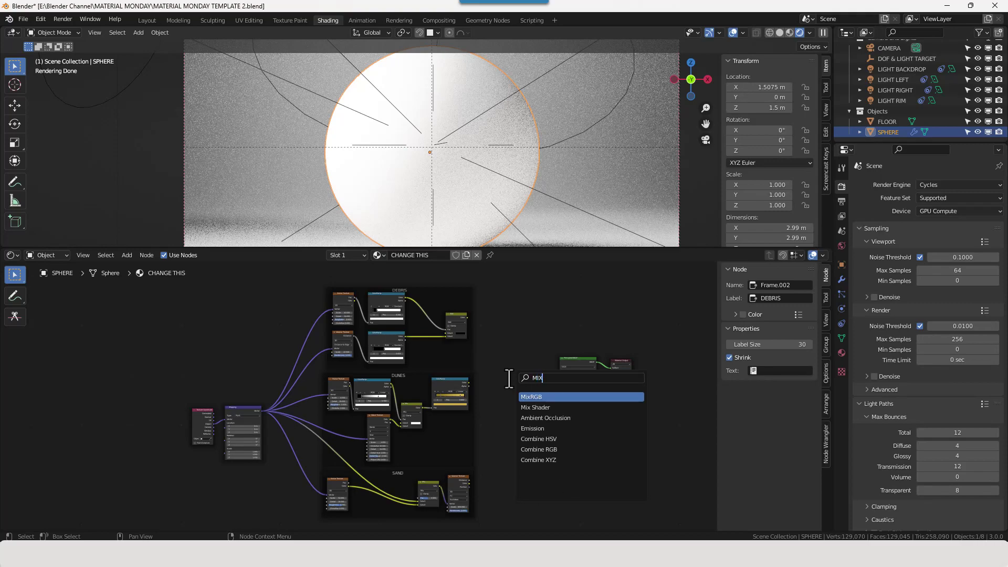
{"action": "key", "text": "Return"}
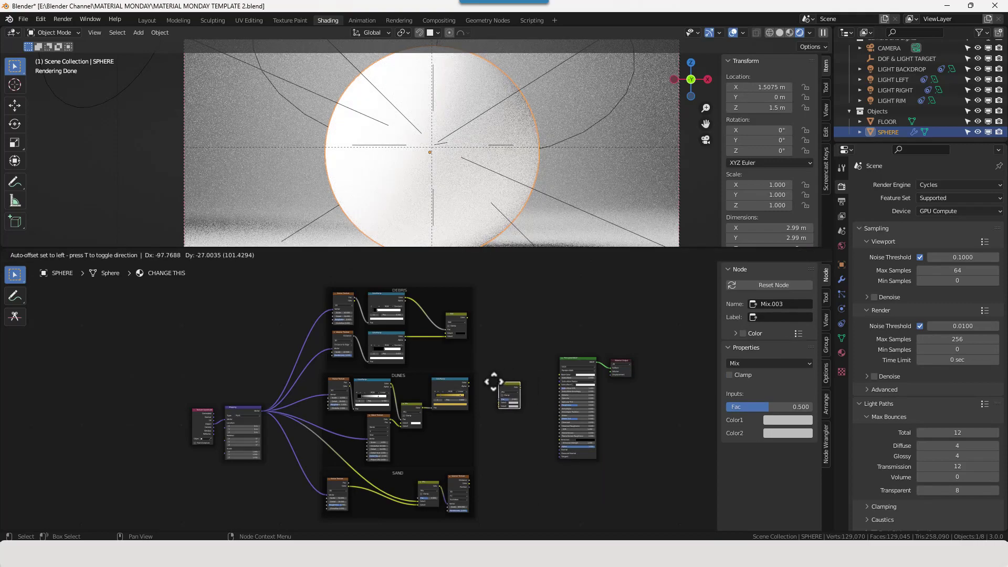
{"action": "left_click", "coordinate": [487, 390]}
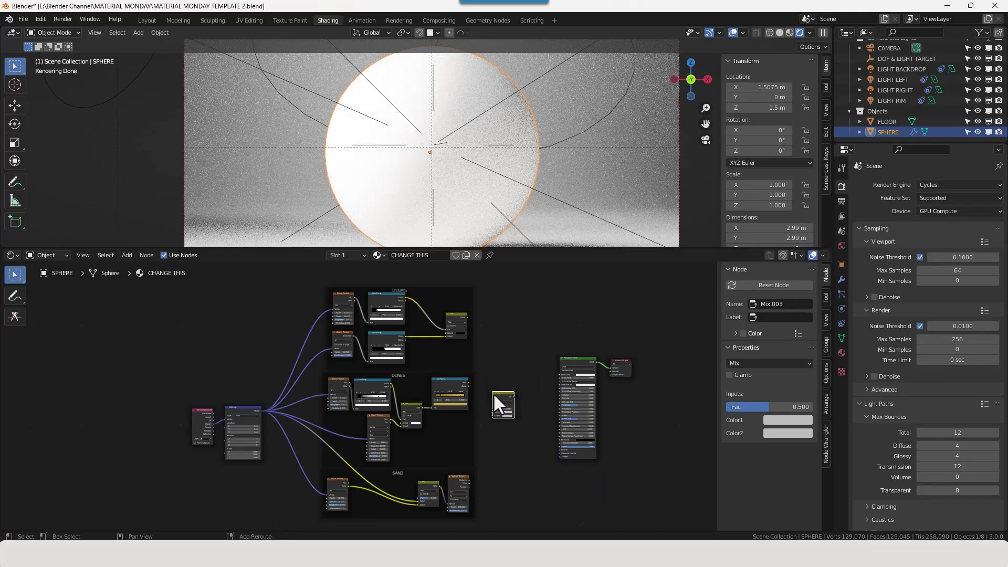
{"action": "key", "text": "shift+d"}
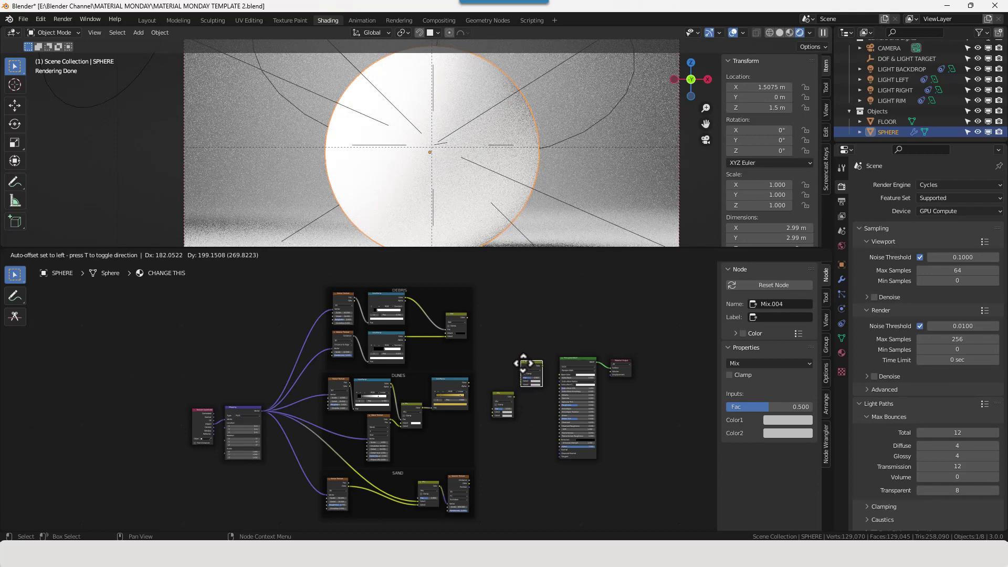
{"action": "left_click", "coordinate": [523, 362]}
Step: Shift the shader and output nodes right and wire the upper Mix into Base Color
{"action": "left_click_drag", "start_coordinate": [549, 332], "coordinate": [711, 417]}
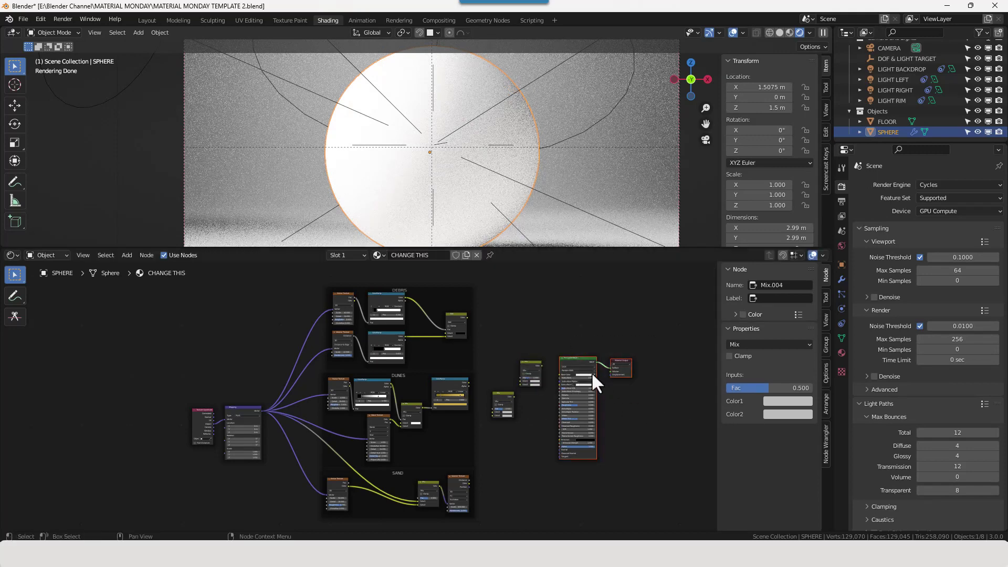
{"action": "key", "text": "g"}
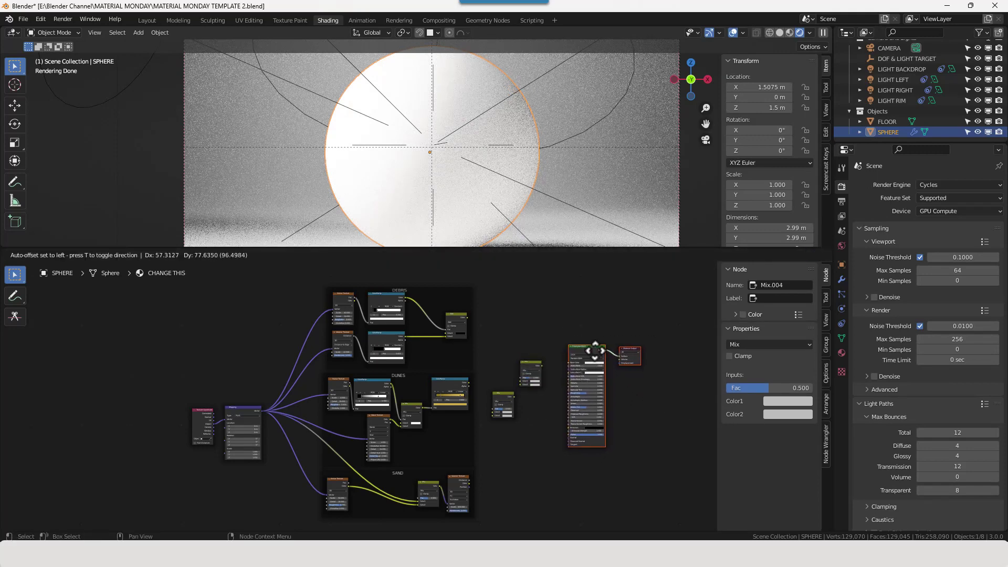
{"action": "left_click", "coordinate": [593, 351]}
{"action": "scroll", "coordinate": [553, 387], "scroll_direction": "up", "scroll_amount": 3}
{"action": "middle_click_drag", "start_coordinate": [552, 388], "coordinate": [481, 391]}
{"action": "scroll", "coordinate": [509, 396], "scroll_direction": "up", "scroll_amount": 1}
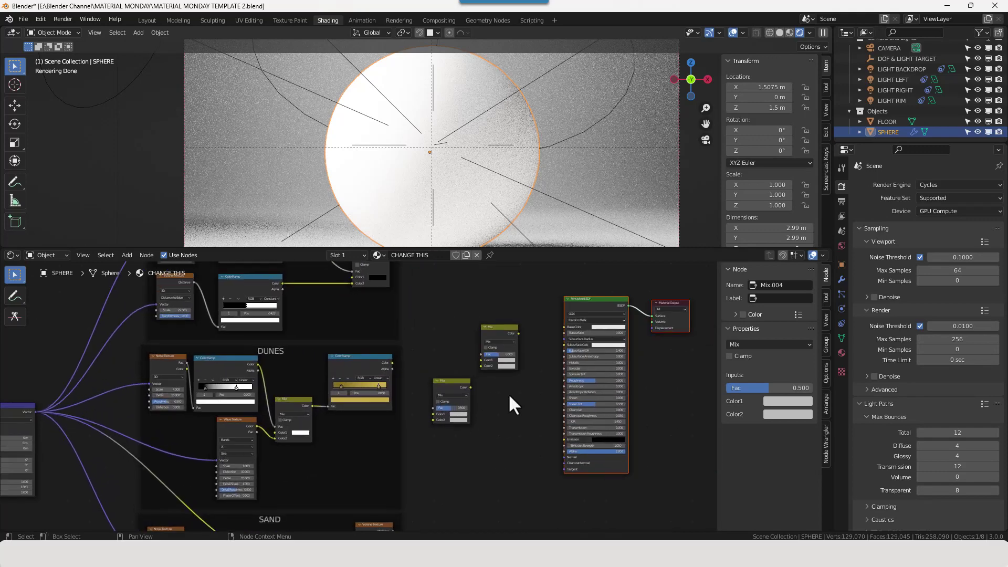
{"action": "left_click_drag", "start_coordinate": [518, 333], "coordinate": [563, 327]}
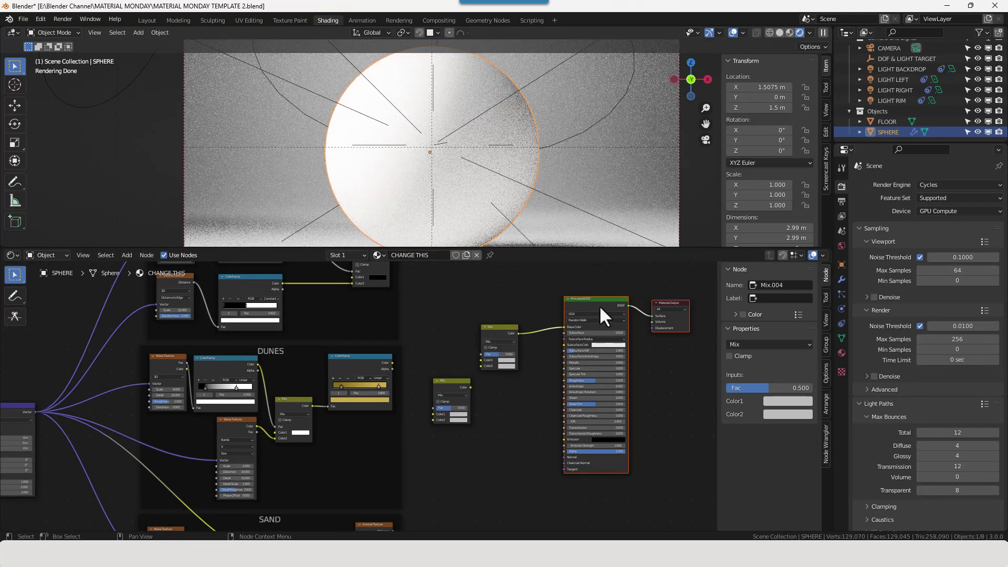
Step: Plug the DEBRIS Add output into the upper Mix node's factor
{"action": "middle_click_drag", "start_coordinate": [518, 308], "coordinate": [519, 348]}
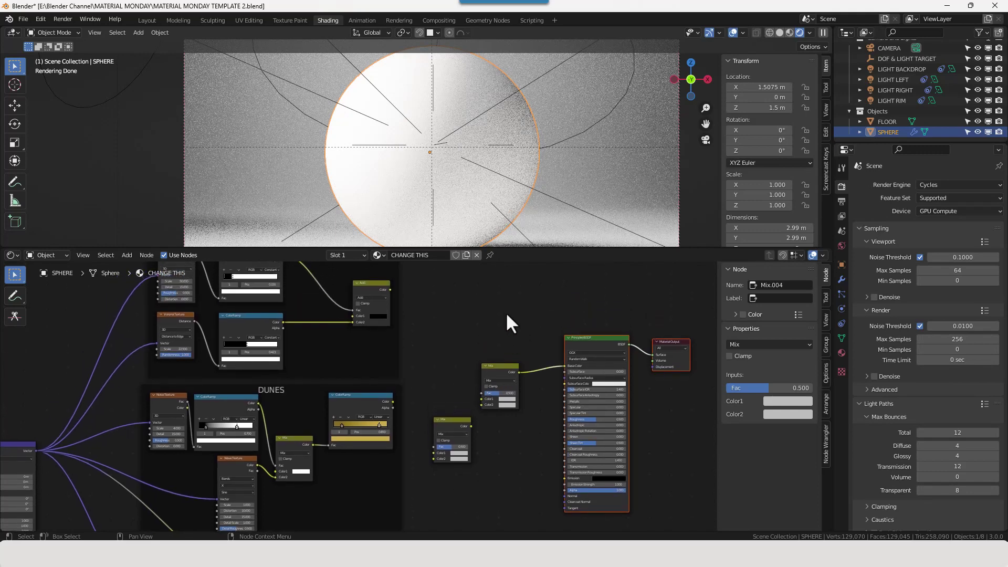
{"action": "middle_click_drag", "start_coordinate": [505, 312], "coordinate": [507, 341]}
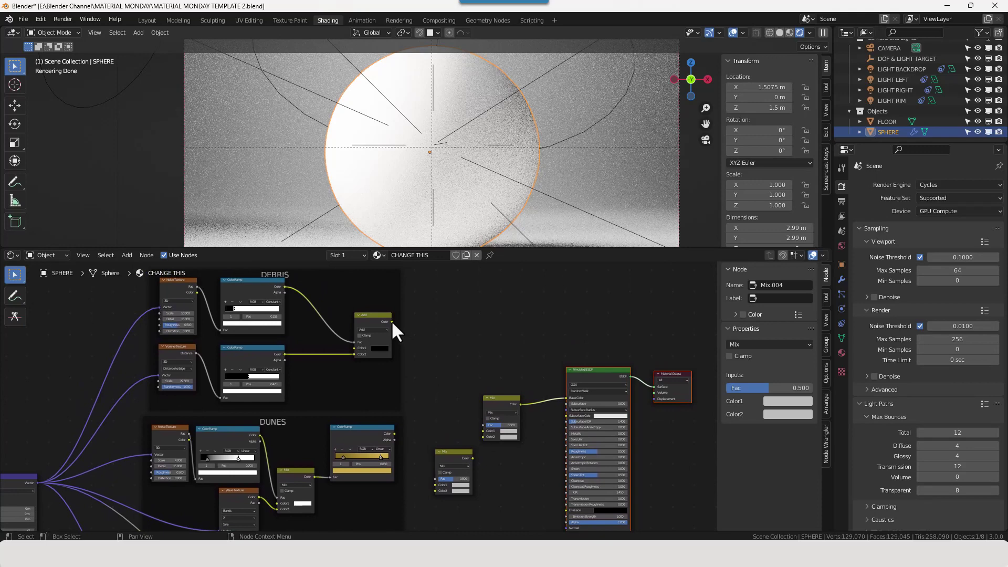
{"action": "left_click_drag", "start_coordinate": [392, 320], "coordinate": [481, 424]}
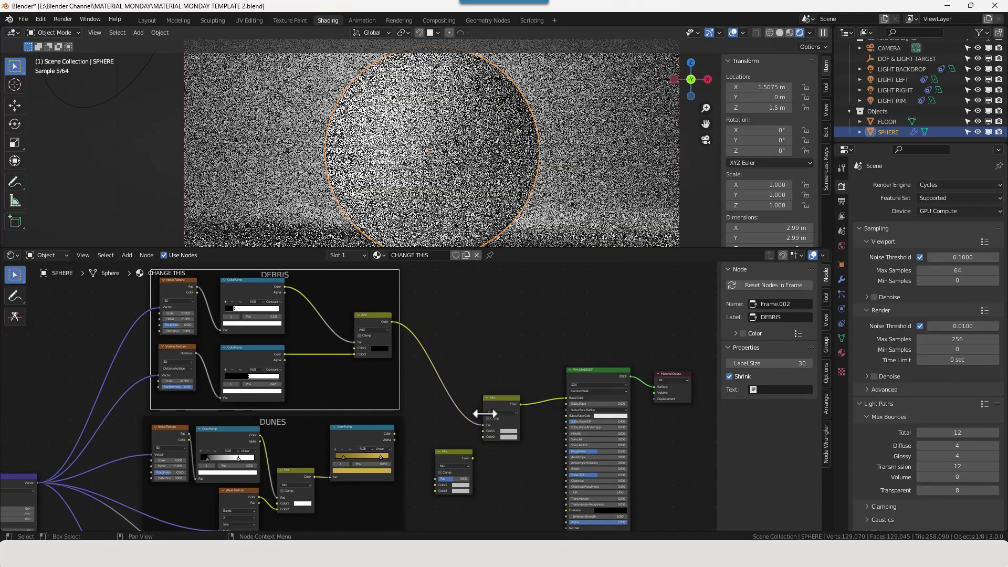
{"action": "middle_click_drag", "start_coordinate": [493, 394], "coordinate": [489, 347]}
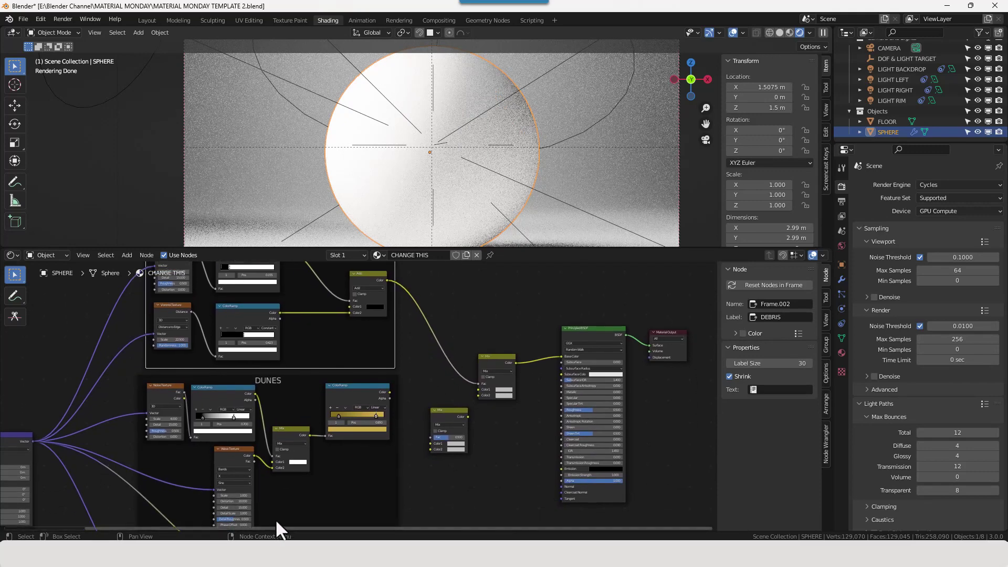
Step: Link SAND noise to the lower Mix factor, lower Mix into upper, and DUNES ramp to Color2
{"action": "middle_click_drag", "start_coordinate": [330, 491], "coordinate": [333, 374]}
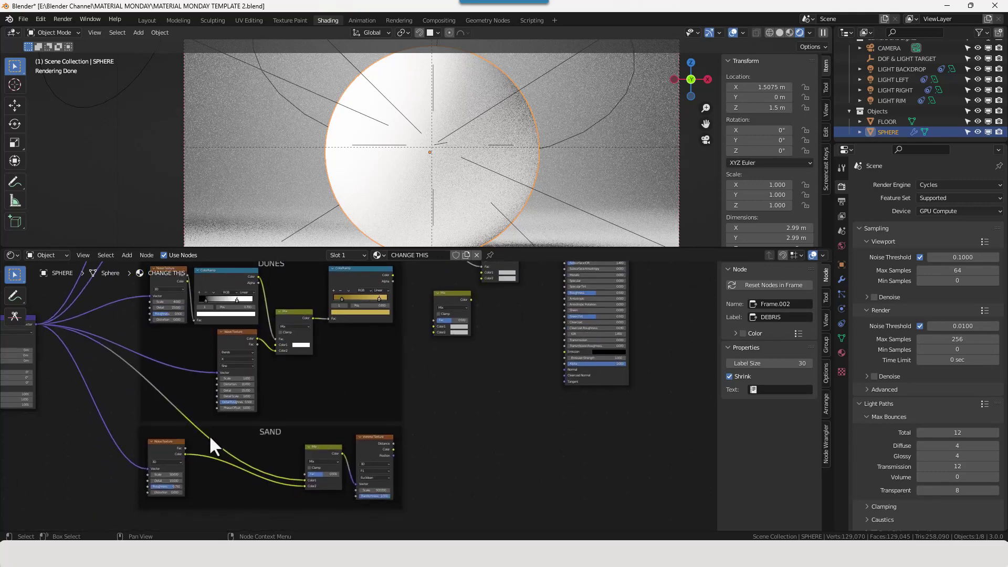
{"action": "left_click_drag", "start_coordinate": [185, 448], "coordinate": [433, 320]}
{"action": "middle_click_drag", "start_coordinate": [446, 295], "coordinate": [385, 408]}
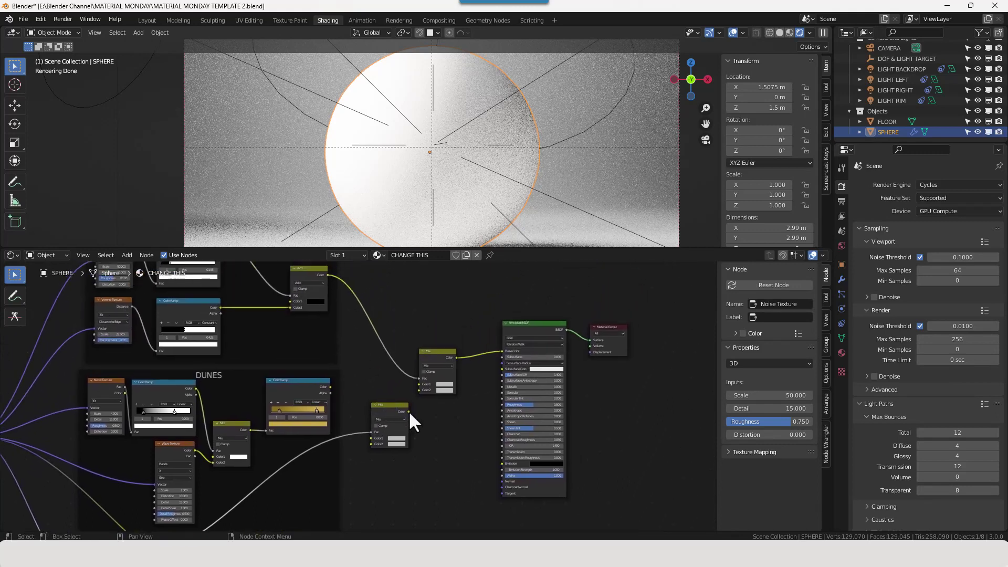
{"action": "left_click", "coordinate": [406, 410]}
{"action": "left_click_drag", "start_coordinate": [405, 410], "coordinate": [447, 353]}
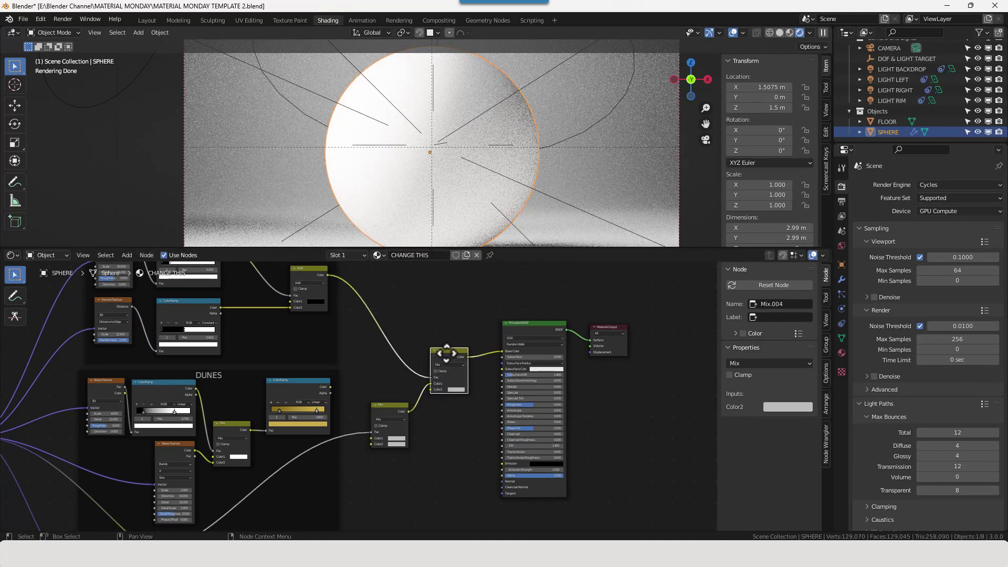
{"action": "left_click", "coordinate": [329, 385]}
{"action": "left_click_drag", "start_coordinate": [330, 387], "coordinate": [371, 444]}
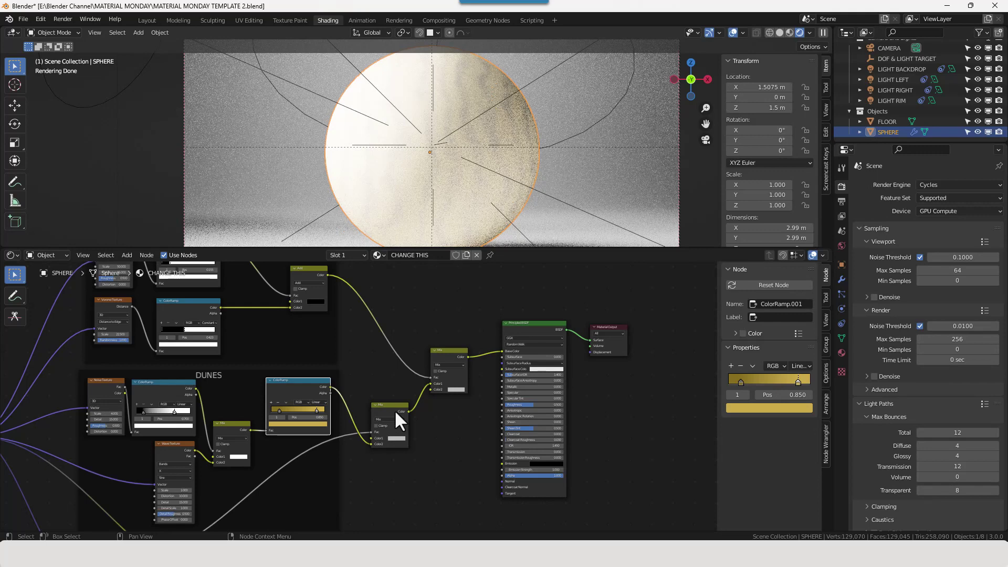
Step: Copy the ramp's darker and lighter gold stops into the Mix node's Color1 and Color2 swatches
{"action": "scroll", "coordinate": [364, 416], "scroll_direction": "down", "scroll_amount": 1, "text": "shift"}
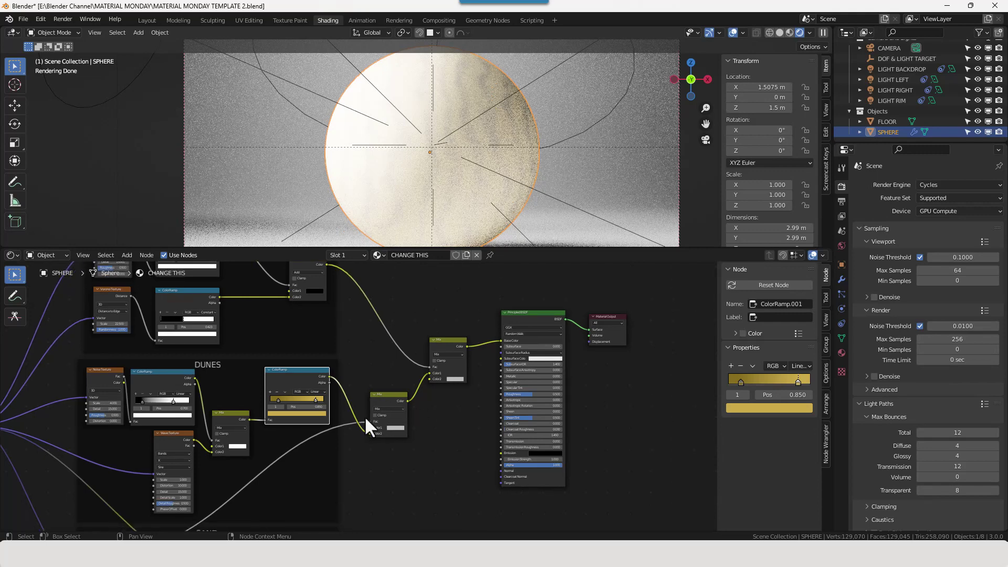
{"action": "scroll", "coordinate": [307, 420], "scroll_direction": "up", "scroll_amount": 2}
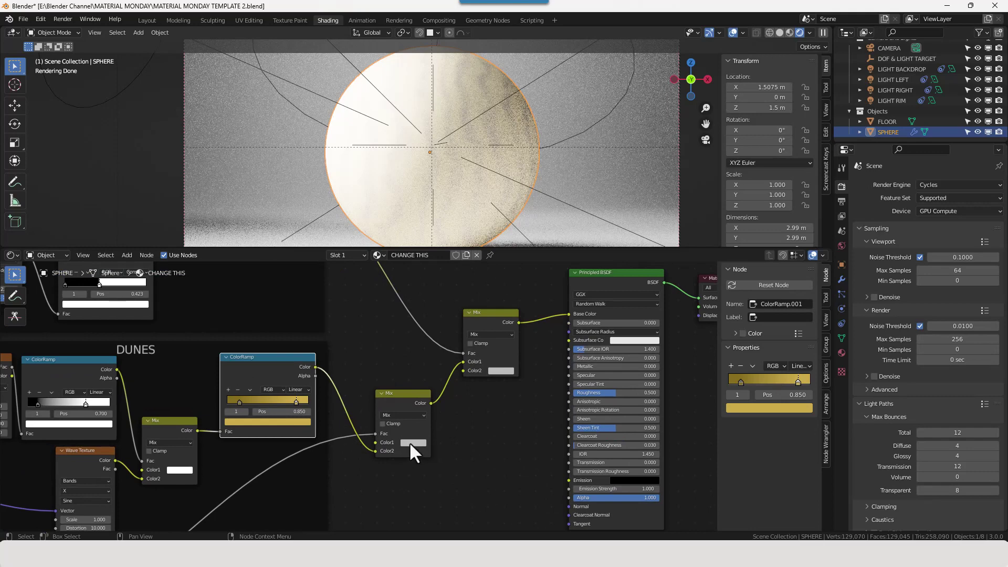
{"action": "left_click", "coordinate": [239, 402]}
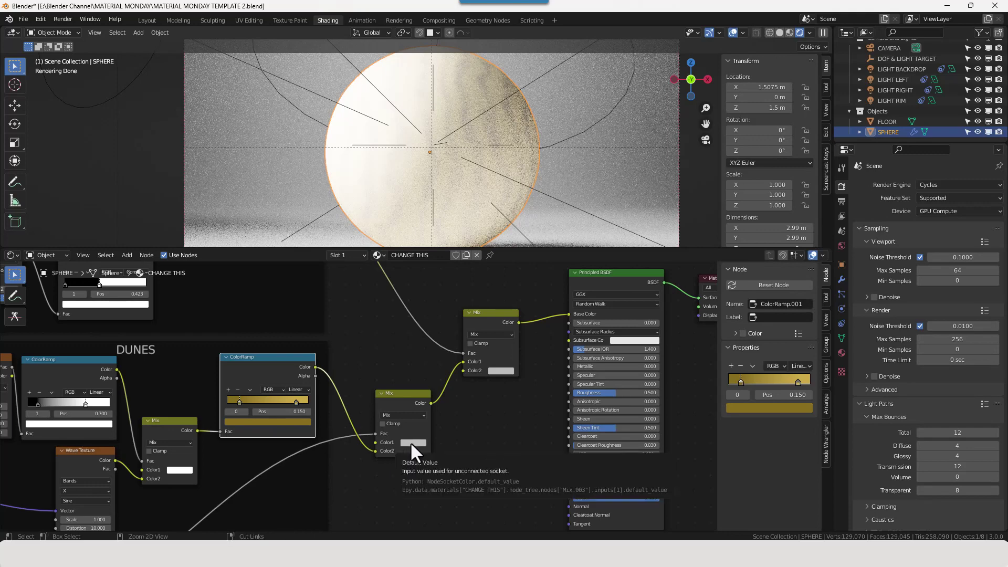
{"action": "key", "text": "ctrl+v"}
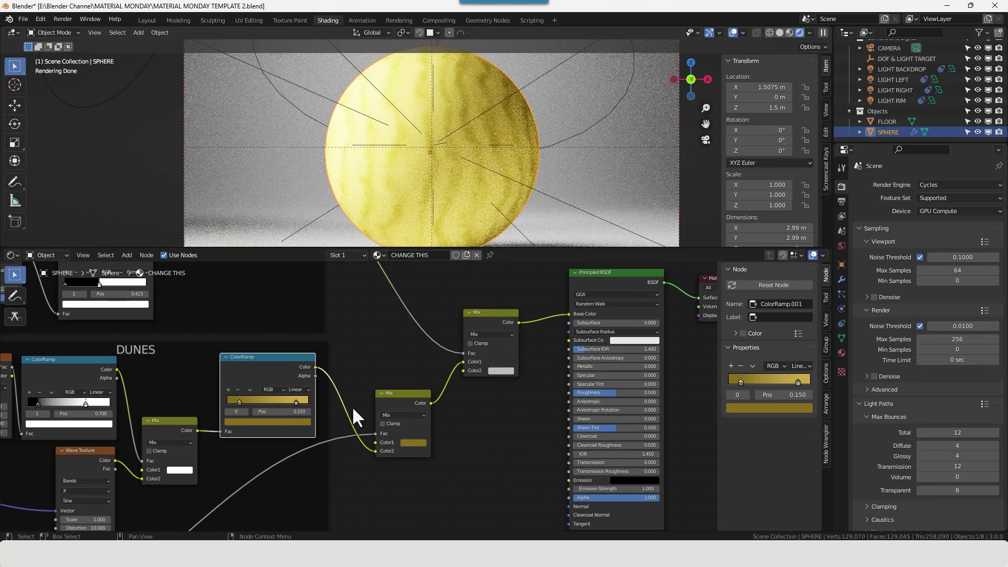
{"action": "left_click", "coordinate": [295, 402]}
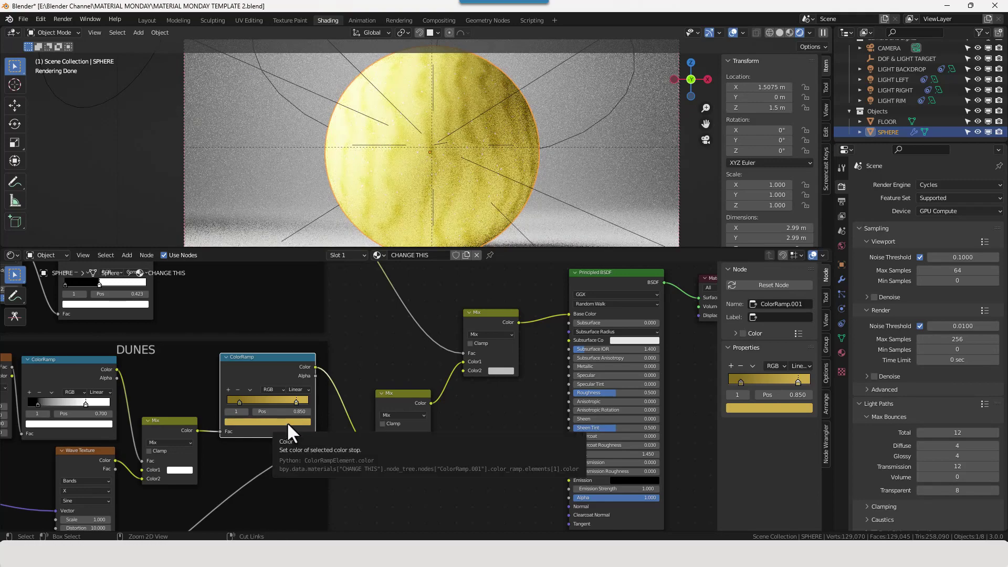
{"action": "key", "text": "ctrl+v"}
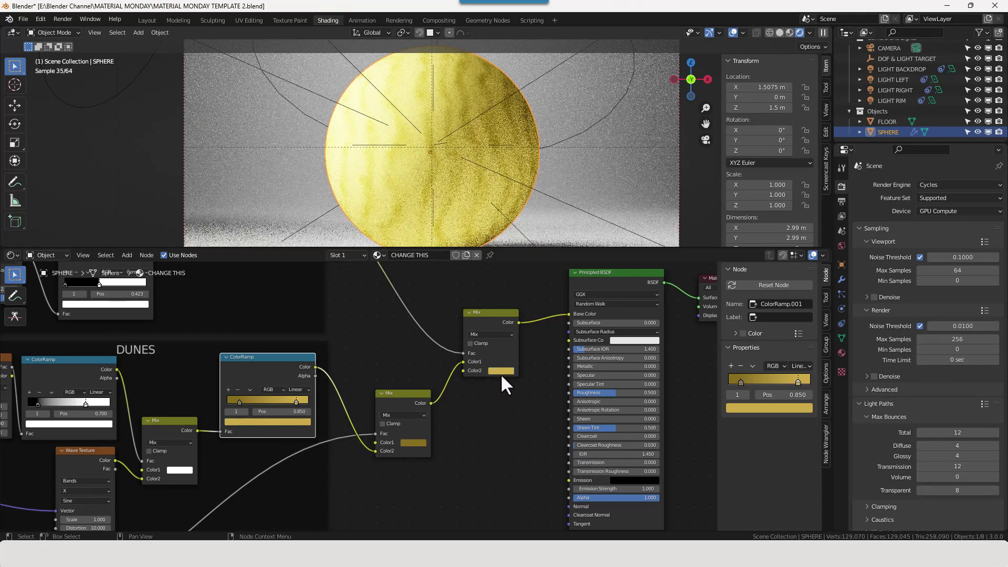
{"action": "scroll", "coordinate": [496, 391], "scroll_direction": "down", "scroll_amount": 2}
{"action": "scroll", "coordinate": [458, 405], "scroll_direction": "up", "scroll_amount": 1}
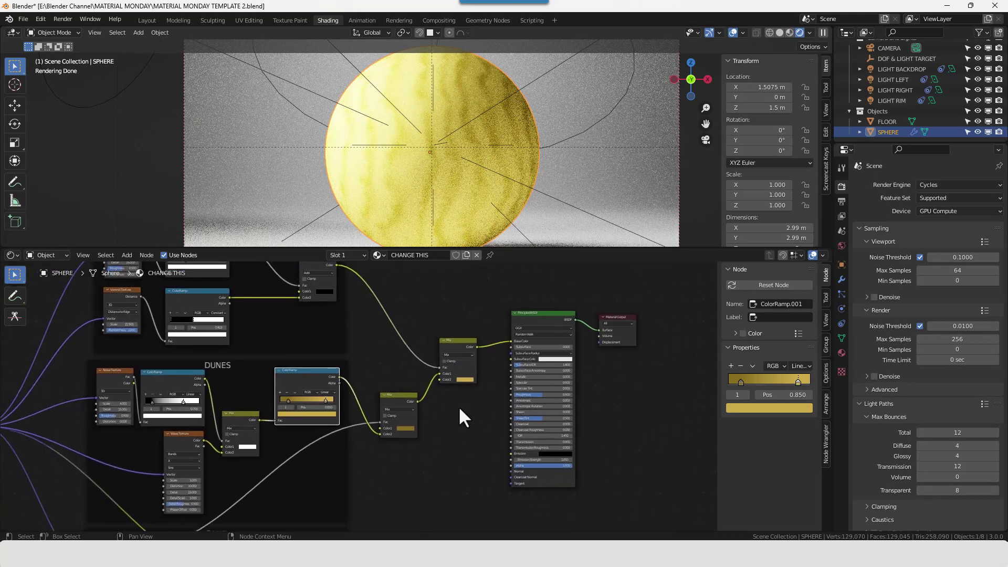
{"action": "scroll", "coordinate": [458, 405], "scroll_direction": "up", "scroll_amount": 1}
{"action": "scroll", "coordinate": [458, 406], "scroll_direction": "up", "scroll_amount": 1}
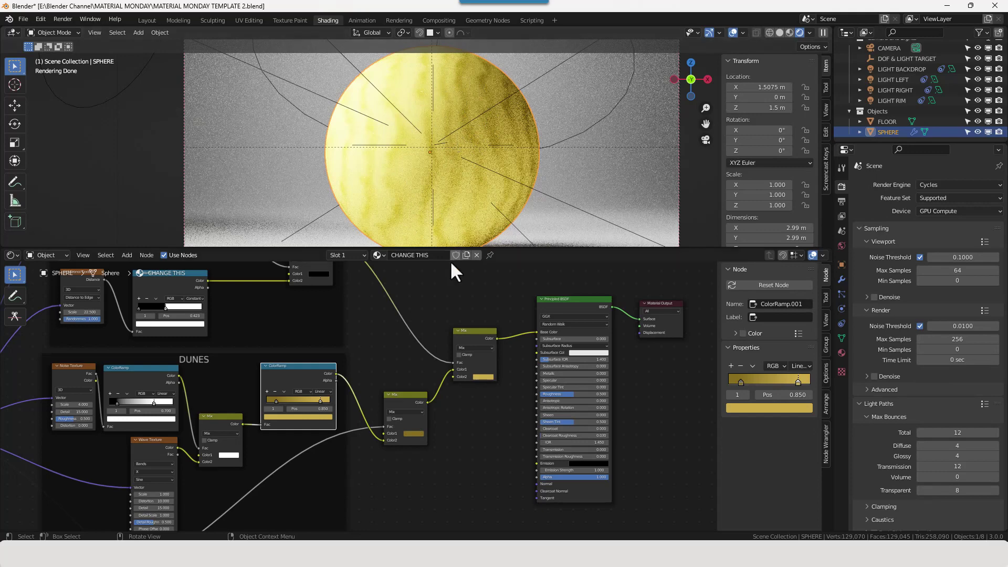
{"action": "scroll", "coordinate": [423, 110], "scroll_direction": "down", "scroll_amount": 2}
Step: Add a Bump node in the empty space beside the DUNES and SAND frames
{"action": "middle_click_drag", "start_coordinate": [469, 366], "coordinate": [482, 382]}
{"action": "scroll", "coordinate": [477, 391], "scroll_direction": "down", "scroll_amount": 2}
{"action": "mouse_move", "coordinate": [481, 427]}
{"action": "middle_mouse_down"}
{"action": "mouse_move", "coordinate": [502, 380]}
{"action": "mouse_move", "coordinate": [509, 392]}
{"action": "mouse_move", "coordinate": [469, 411]}
{"action": "middle_mouse_up"}
{"action": "scroll", "coordinate": [483, 396], "scroll_direction": "up", "scroll_amount": 1}
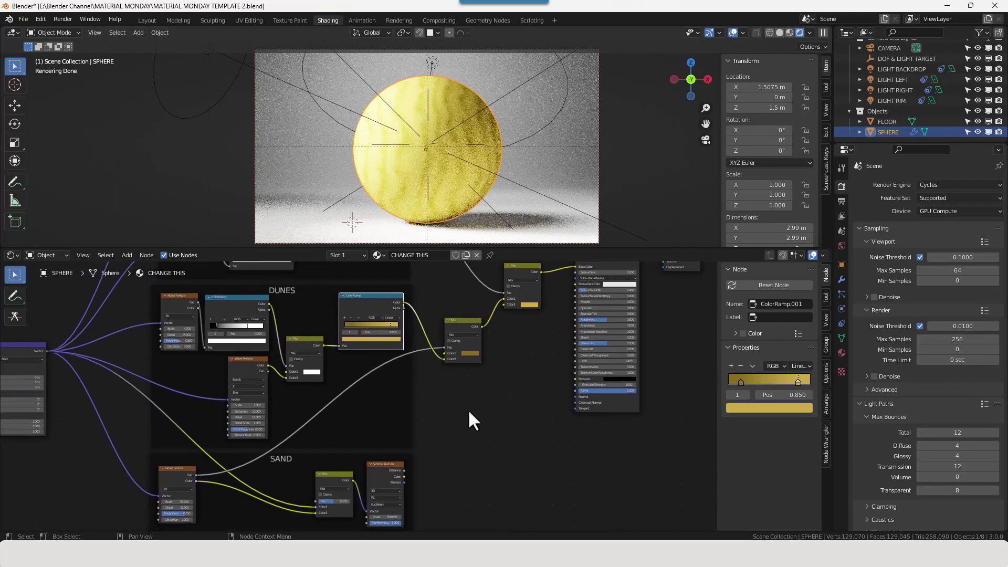
{"action": "scroll", "coordinate": [469, 405], "scroll_direction": "up", "scroll_amount": 2}
{"action": "middle_click_drag", "start_coordinate": [469, 406], "coordinate": [465, 404]}
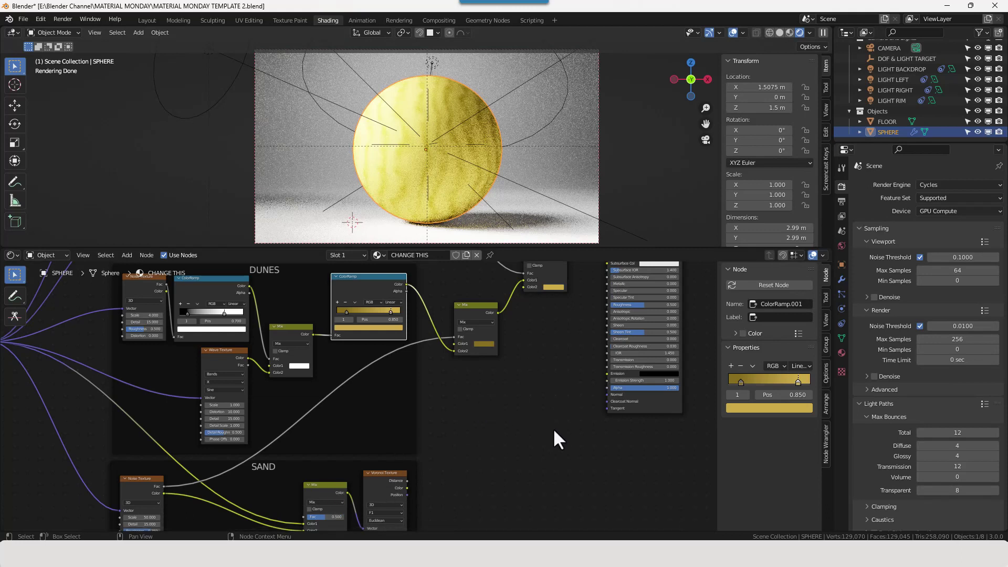
{"action": "middle_click_drag", "start_coordinate": [512, 396], "coordinate": [463, 387]}
{"action": "key", "text": "shift+a"}
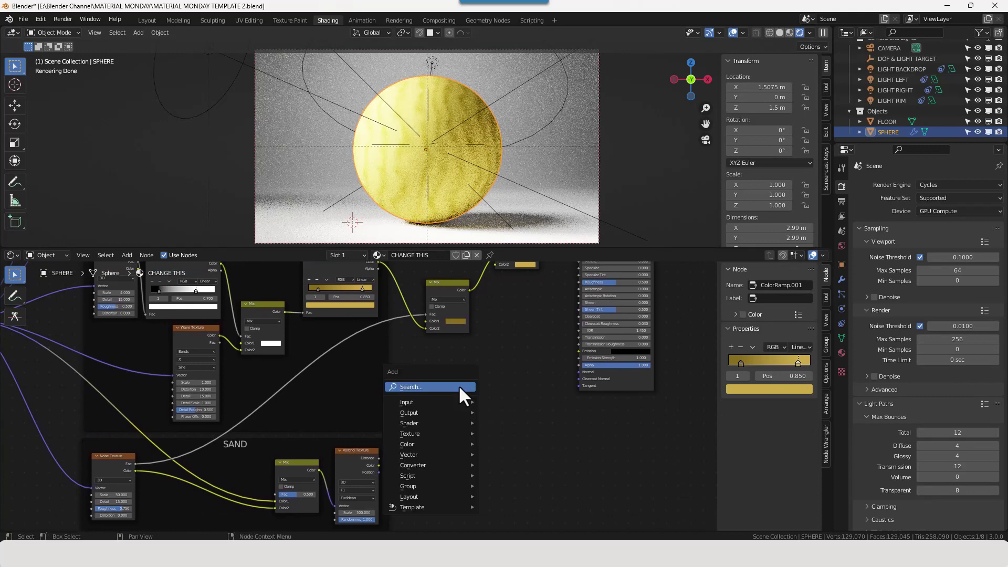
{"action": "type", "text": "bump"}
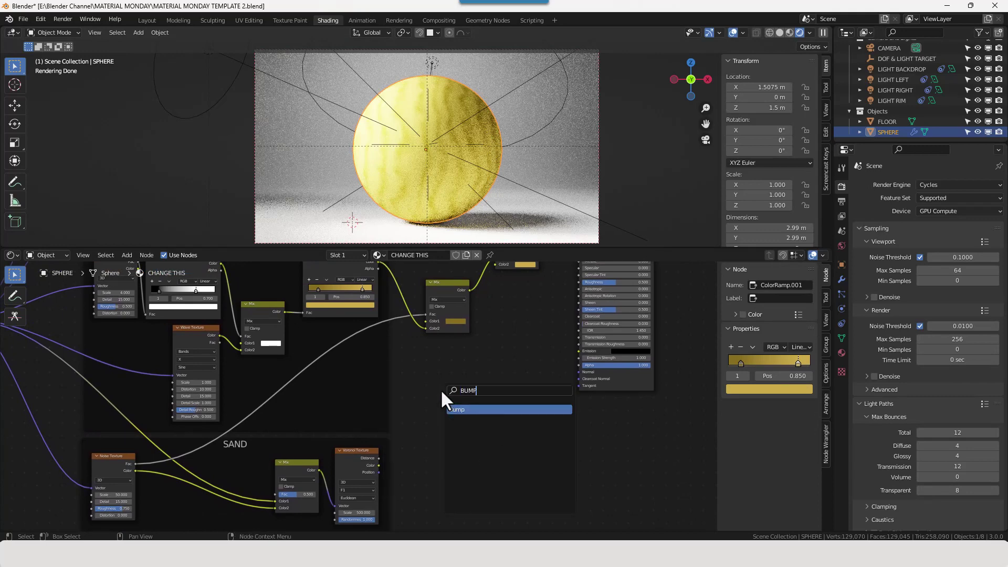
{"action": "key", "text": "Return"}
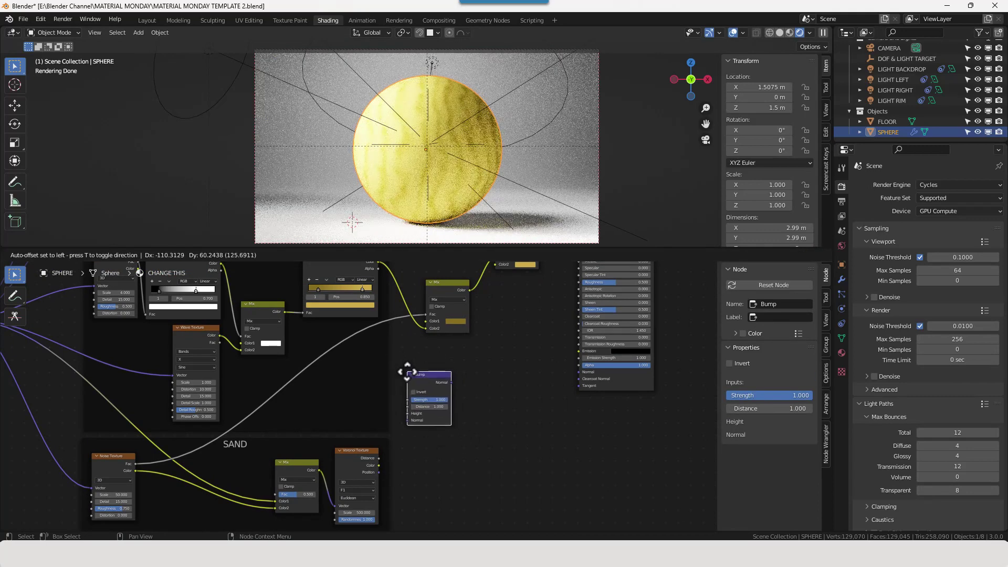
{"action": "left_click", "coordinate": [405, 370]}
Step: Duplicate the Bump node three times, placing the copies down and to the right
{"action": "key", "text": "shift+d"}
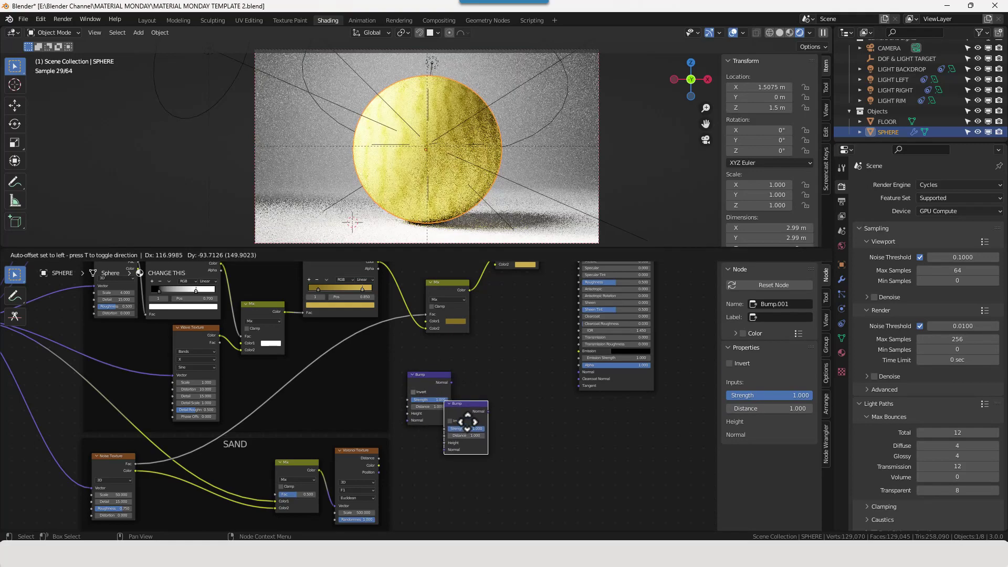
{"action": "left_click", "coordinate": [480, 427]}
{"action": "key", "text": "shift+d"}
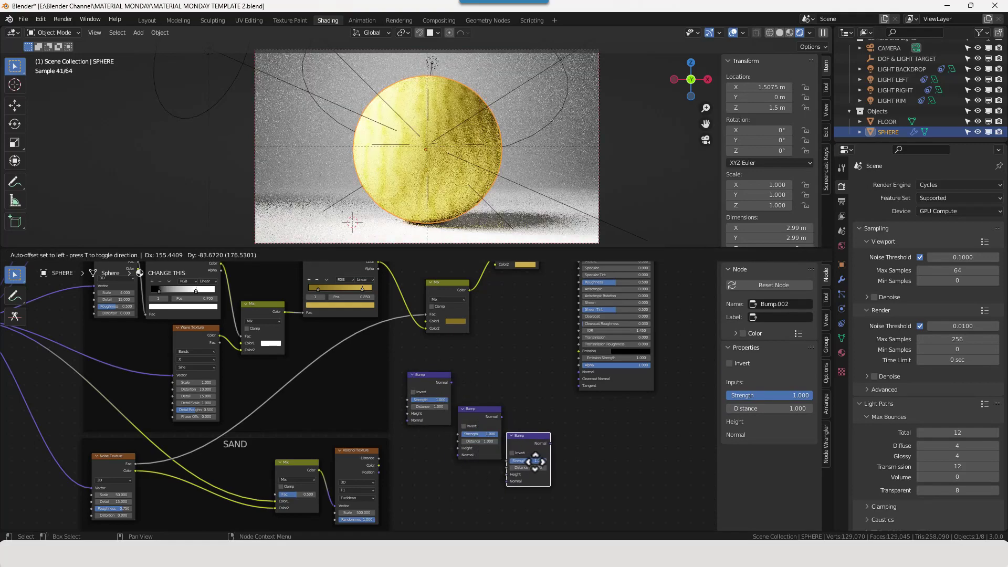
{"action": "left_click", "coordinate": [537, 461]}
{"action": "key", "text": "shift+d"}
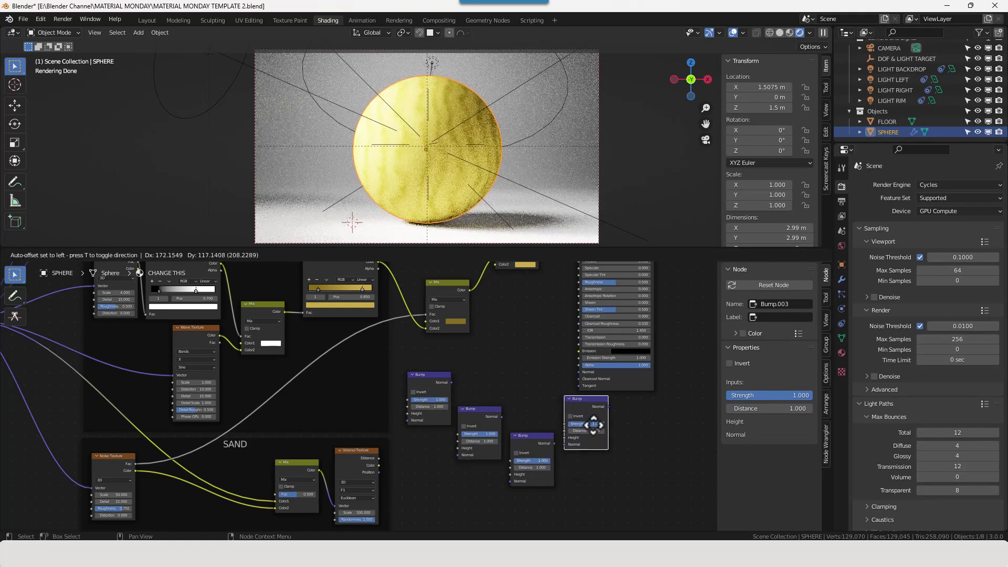
{"action": "left_click", "coordinate": [596, 423]}
Step: Shift the shader and output right and link Bump.003 Normal to the Principled BSDF Normal
{"action": "scroll", "coordinate": [641, 422], "scroll_direction": "down", "scroll_amount": 2}
{"action": "middle_click_drag", "start_coordinate": [637, 421], "coordinate": [641, 479]}
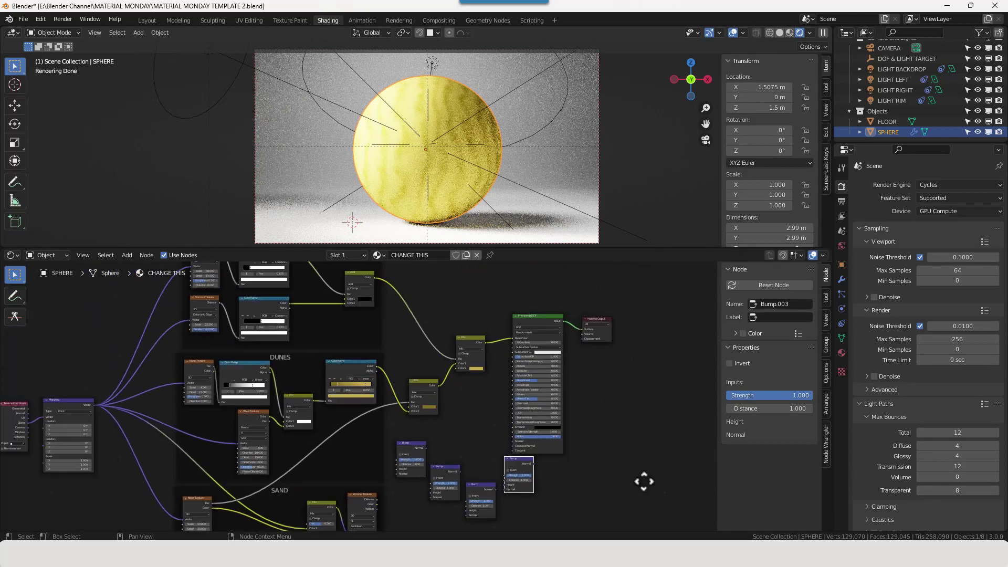
{"action": "left_click_drag", "start_coordinate": [536, 281], "coordinate": [610, 356]}
{"action": "left_click_drag", "start_coordinate": [541, 323], "coordinate": [606, 316]}
{"action": "scroll", "coordinate": [531, 441], "scroll_direction": "up", "scroll_amount": 2}
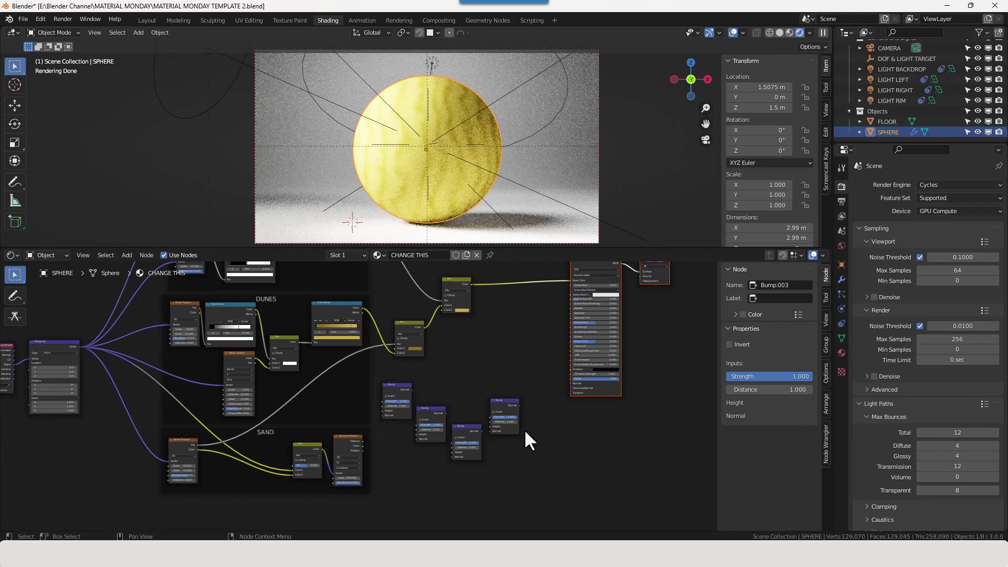
{"action": "middle_click_drag", "start_coordinate": [526, 399], "coordinate": [512, 385]}
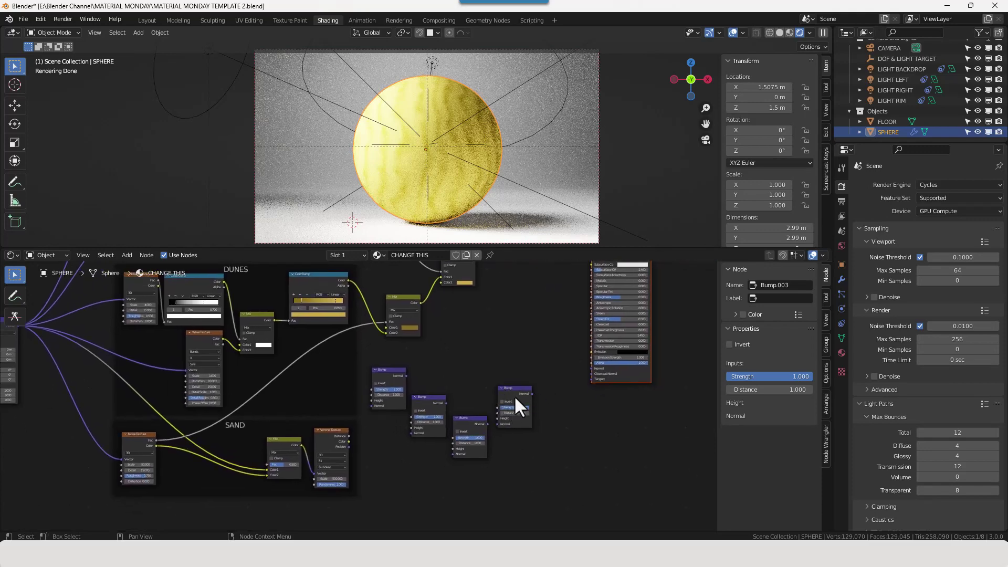
{"action": "left_click_drag", "start_coordinate": [531, 394], "coordinate": [592, 369]}
{"action": "scroll", "coordinate": [553, 410], "scroll_direction": "up", "scroll_amount": 1}
{"action": "mouse_move", "coordinate": [553, 409]}
{"action": "middle_mouse_down"}
{"action": "mouse_move", "coordinate": [565, 400]}
{"action": "mouse_move", "coordinate": [561, 410]}
{"action": "middle_mouse_up"}
{"action": "scroll", "coordinate": [561, 398], "scroll_direction": "down", "scroll_amount": 2}
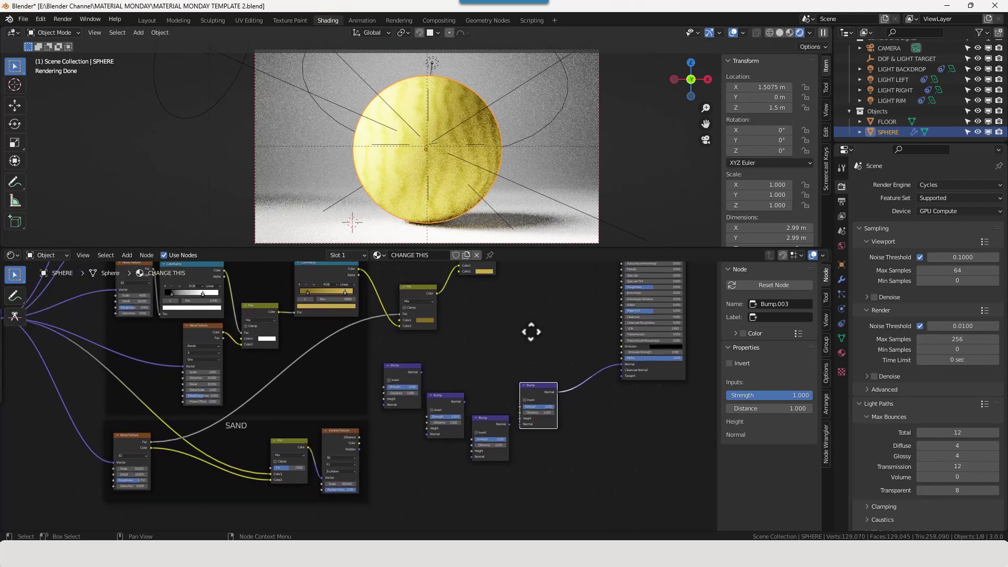
{"action": "middle_click_drag", "start_coordinate": [531, 331], "coordinate": [520, 439]}
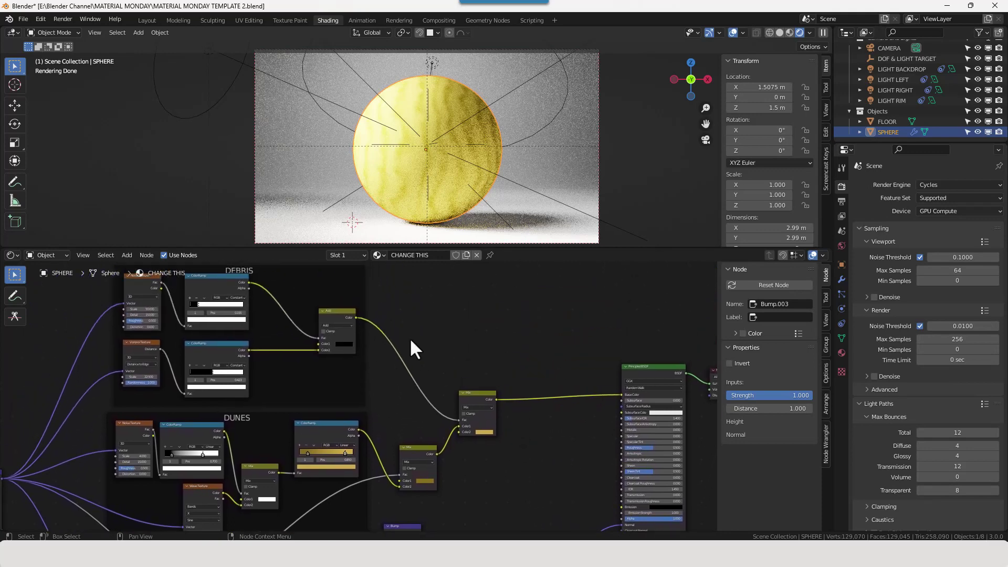
Step: Feed DEBRIS colour into the last Bump's Height and Voronoi Distance into Bump.002's Height
{"action": "left_click_drag", "start_coordinate": [356, 318], "coordinate": [518, 414]}
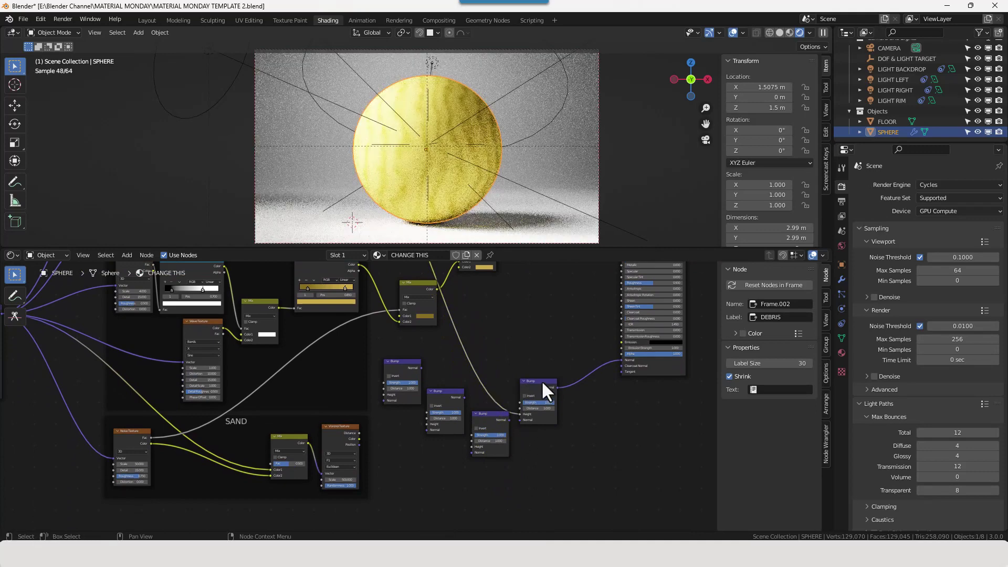
{"action": "left_click_drag", "start_coordinate": [541, 380], "coordinate": [549, 378]}
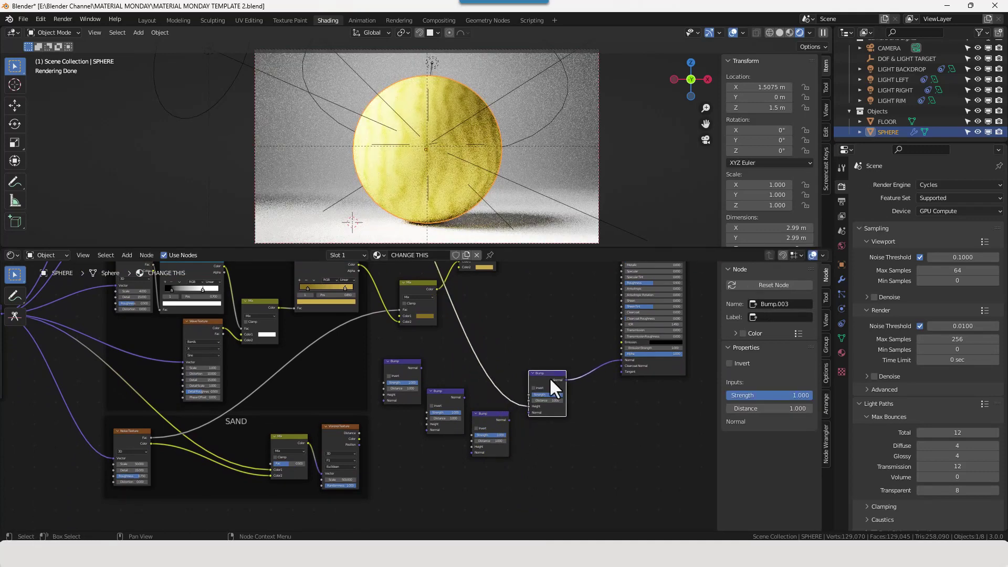
{"action": "left_click_drag", "start_coordinate": [504, 420], "coordinate": [528, 413]}
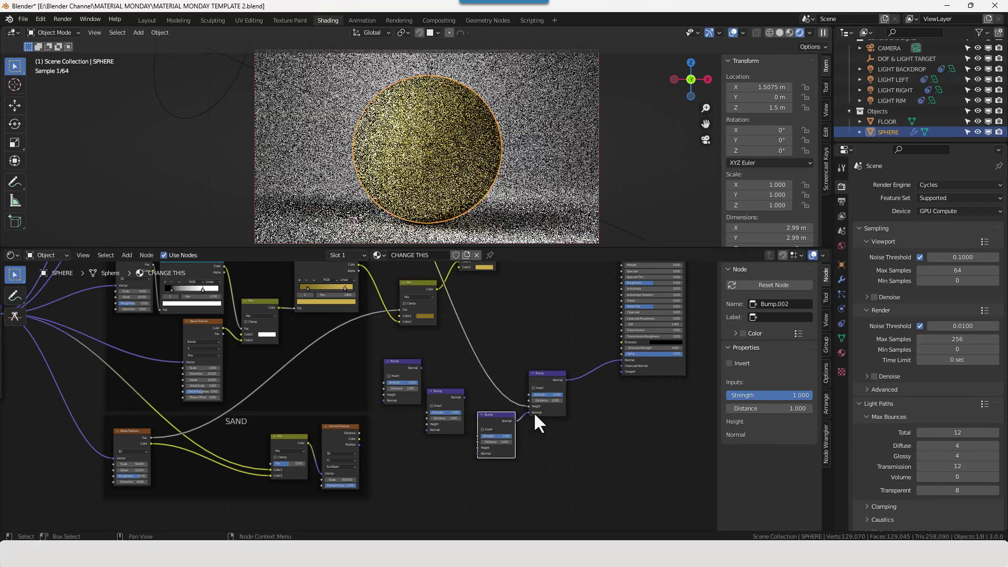
{"action": "middle_click_drag", "start_coordinate": [531, 458], "coordinate": [532, 454]}
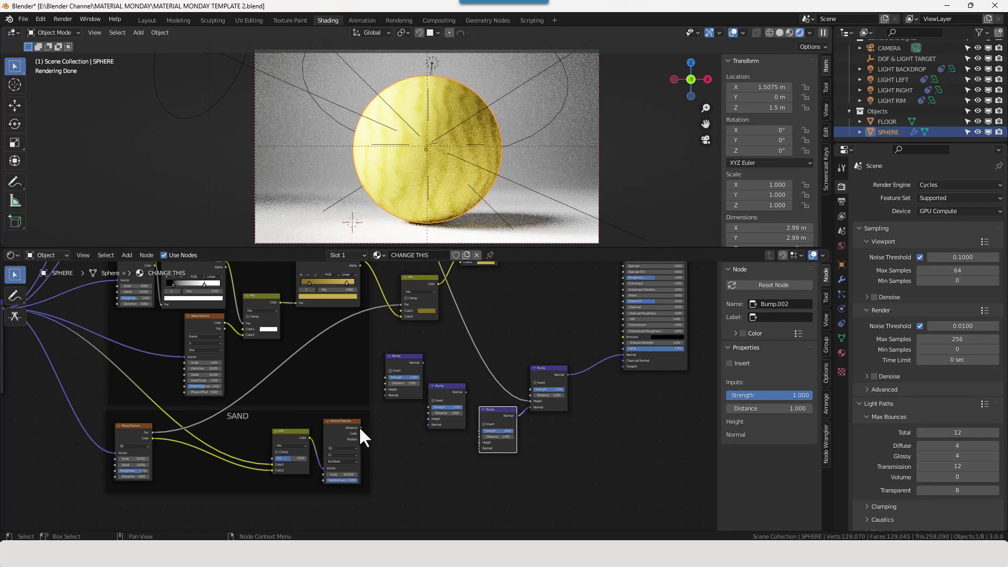
{"action": "left_click_drag", "start_coordinate": [359, 427], "coordinate": [480, 442]}
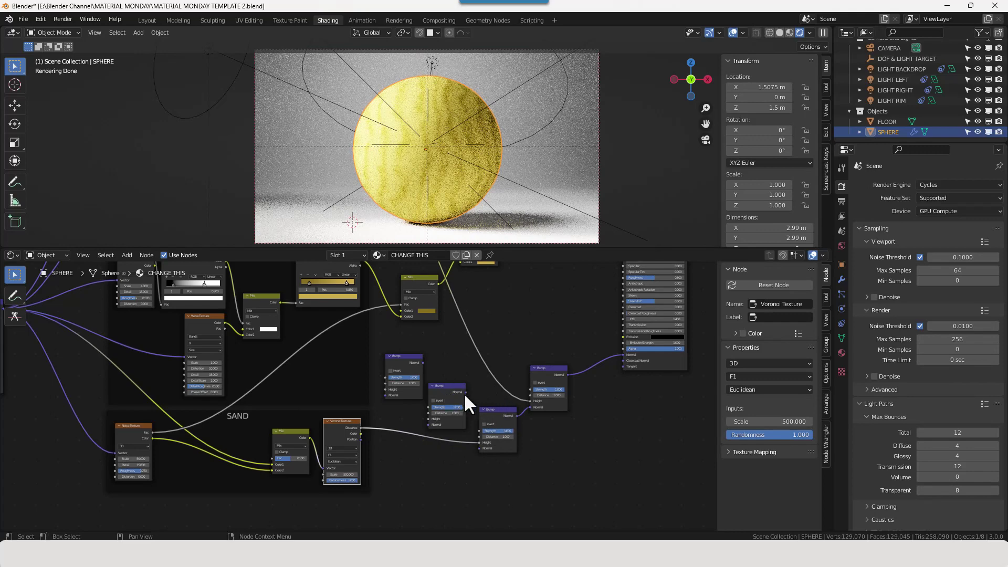
Step: Chain the Bump normals together and connect the sand Noise Texture to a Bump height
{"action": "left_click_drag", "start_coordinate": [466, 392], "coordinate": [471, 397]}
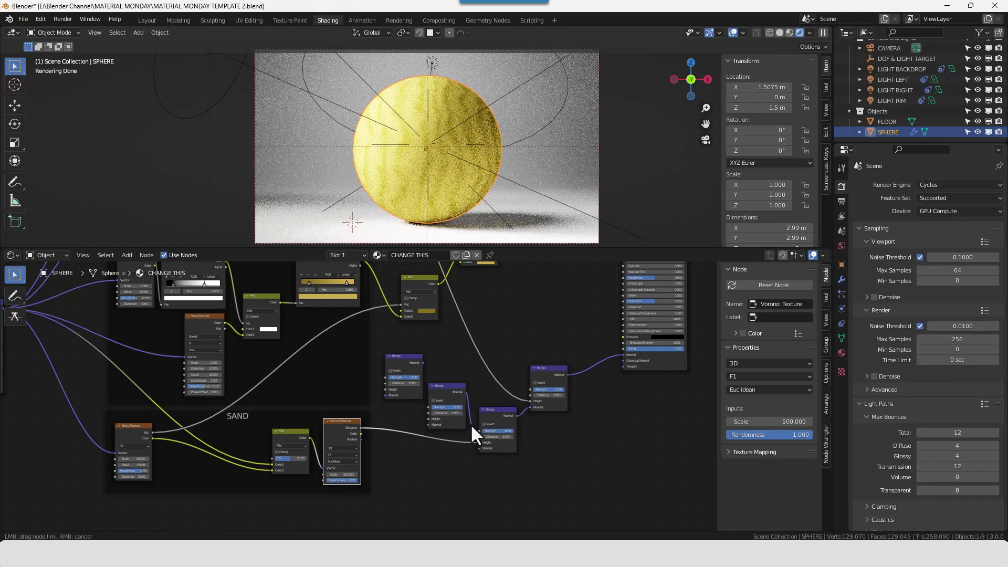
{"action": "left_click_drag", "start_coordinate": [470, 443], "coordinate": [479, 448]}
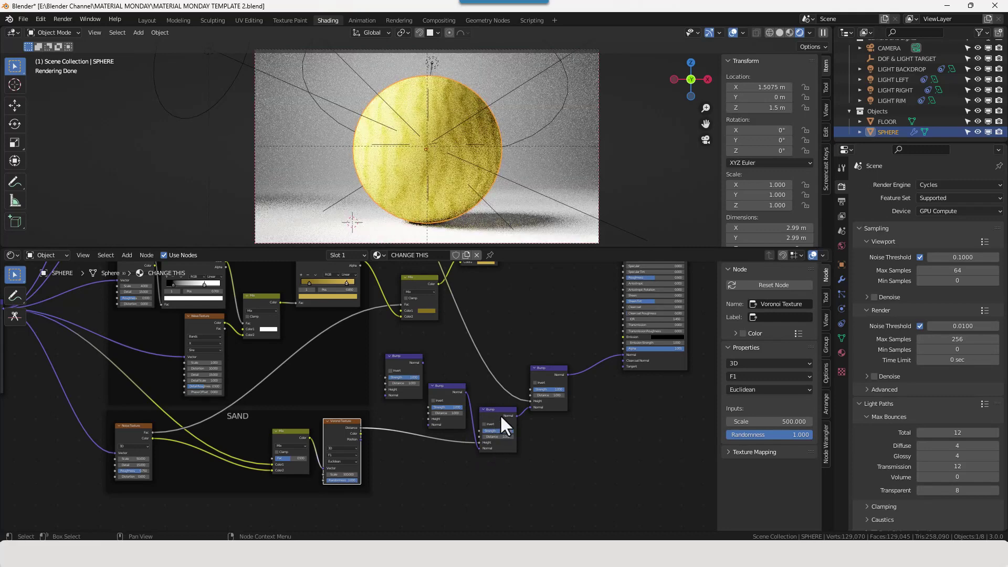
{"action": "left_click_drag", "start_coordinate": [397, 371], "coordinate": [393, 366]}
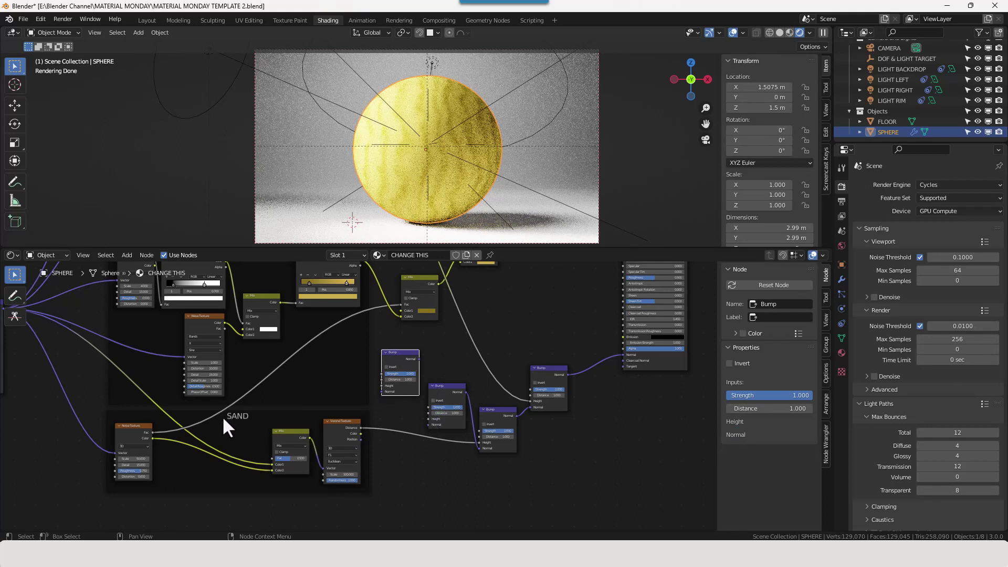
{"action": "left_click", "coordinate": [152, 431]}
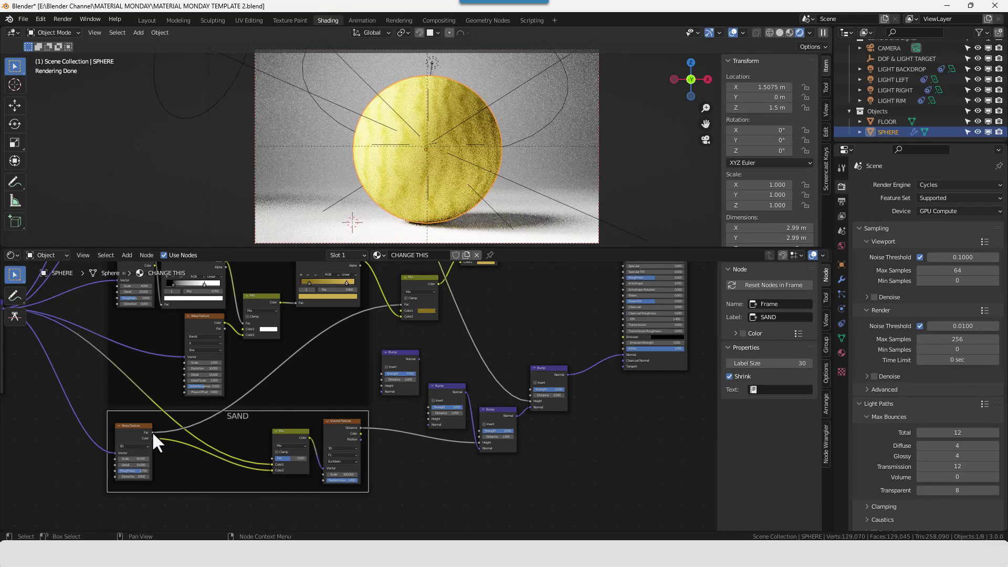
{"action": "left_click_drag", "start_coordinate": [152, 432], "coordinate": [426, 418]}
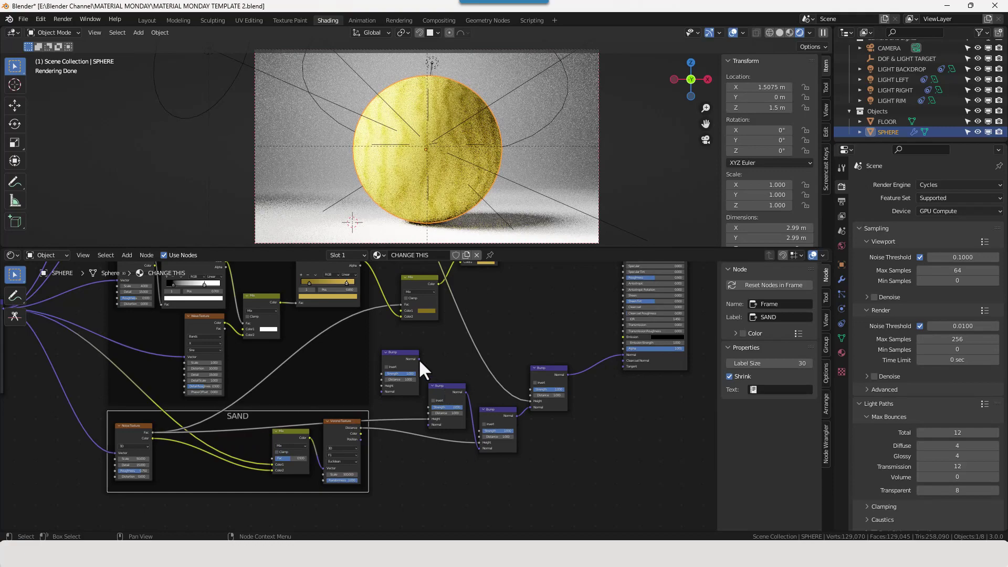
{"action": "left_click_drag", "start_coordinate": [419, 359], "coordinate": [425, 424]}
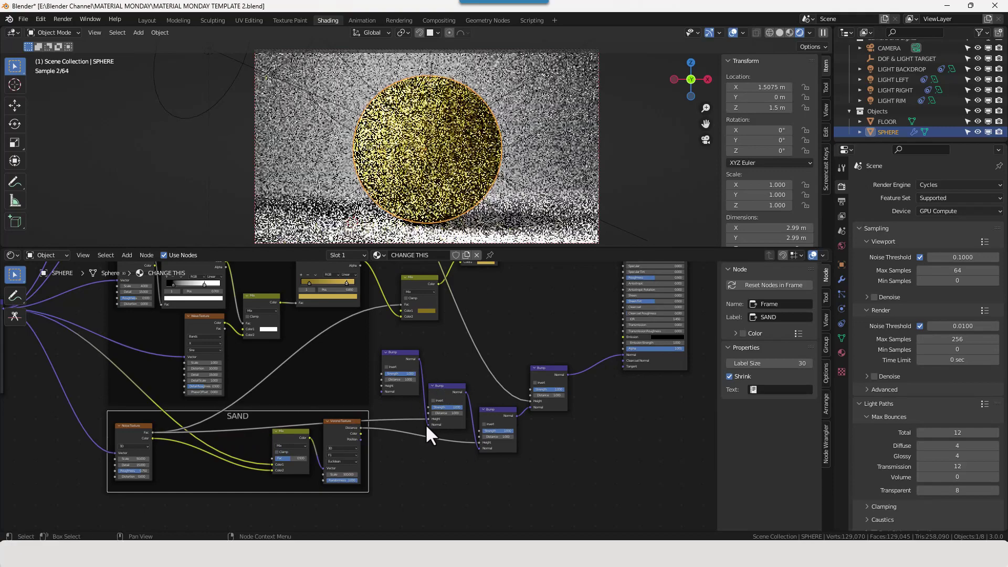
{"action": "scroll", "coordinate": [401, 360], "scroll_direction": "down", "scroll_amount": 1}
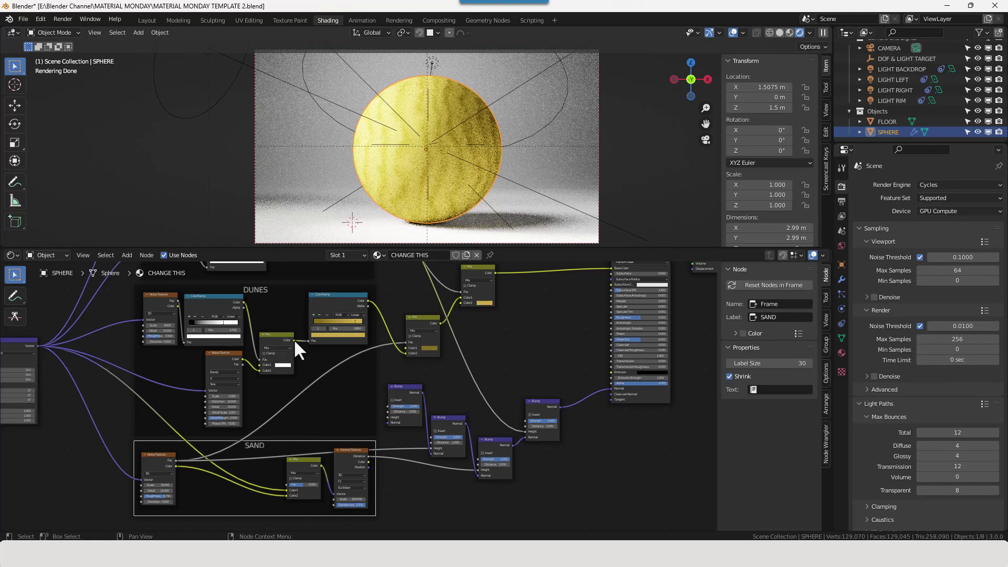
Step: Link the DUNES Mix Color to the first Bump's Height and enable Invert on Bumps two and three
{"action": "left_click_drag", "start_coordinate": [294, 338], "coordinate": [387, 417]}
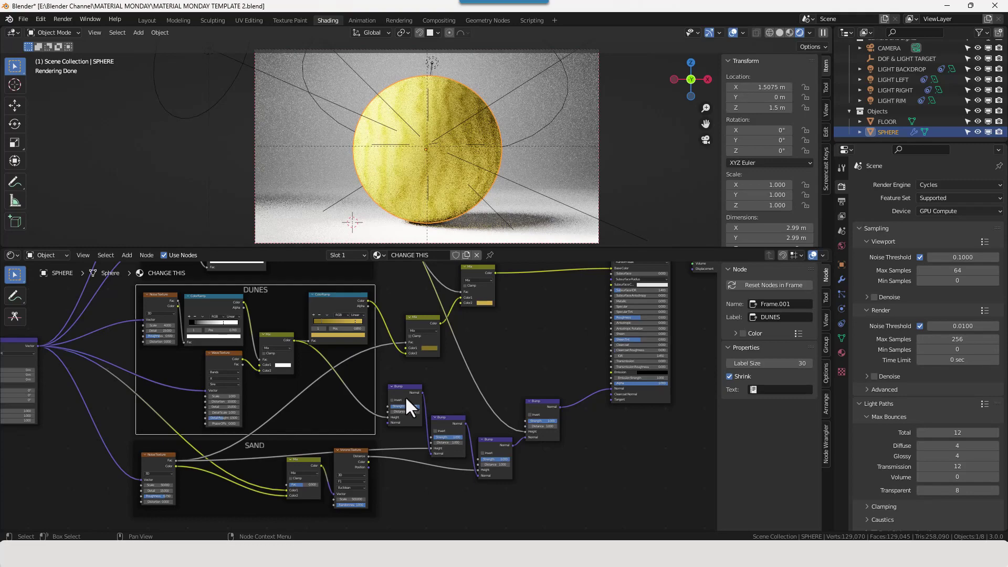
{"action": "left_click", "coordinate": [438, 431]}
{"action": "left_click", "coordinate": [482, 452]}
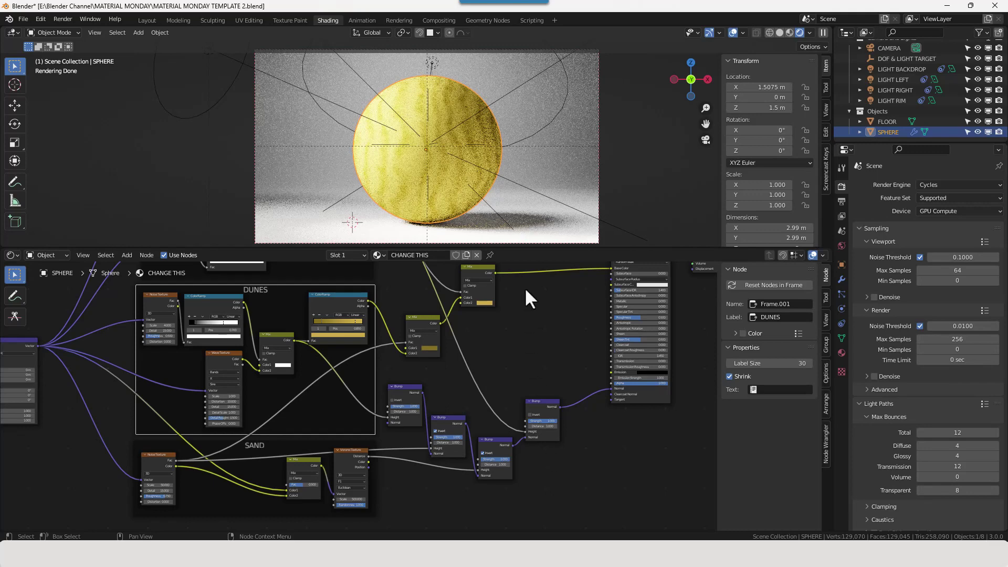
{"action": "scroll", "coordinate": [527, 415], "scroll_direction": "up", "scroll_amount": 3}
{"action": "middle_click_drag", "start_coordinate": [527, 415], "coordinate": [475, 393]}
{"action": "scroll", "coordinate": [463, 409], "scroll_direction": "up", "scroll_amount": 2}
Step: Enter Strength 0.5, 0.2 and 0.25 on the first, middle and last Bump nodes
{"action": "left_click", "coordinate": [473, 386]}
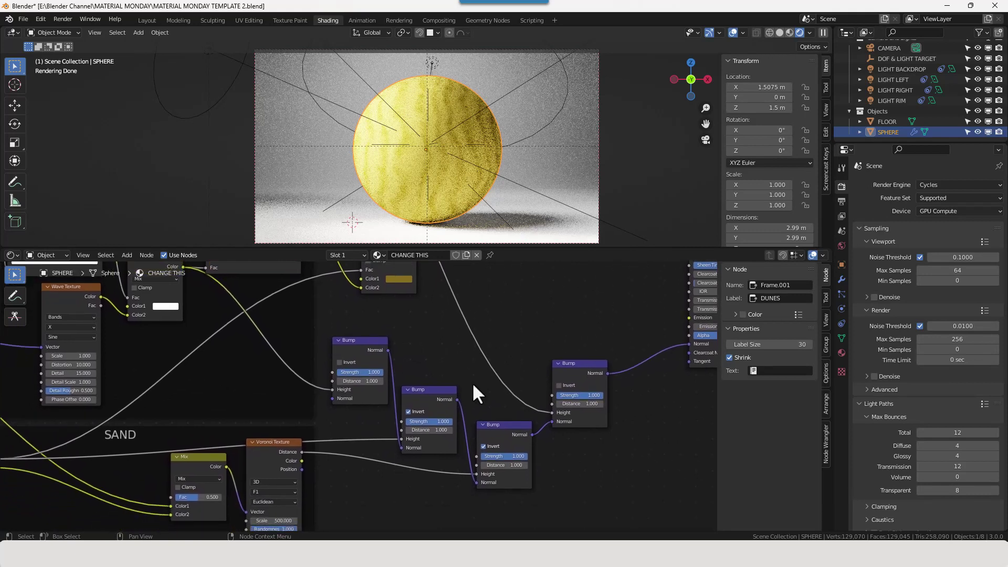
{"action": "left_click", "coordinate": [364, 371]}
{"action": "type", "text": ".5"}
{"action": "key", "text": "Return"}
{"action": "left_click", "coordinate": [438, 422]}
{"action": "type", "text": ".2"}
{"action": "key", "text": "Return"}
{"action": "left_click", "coordinate": [504, 458]}
{"action": "type", "text": ".25"}
{"action": "key", "text": "Return"}
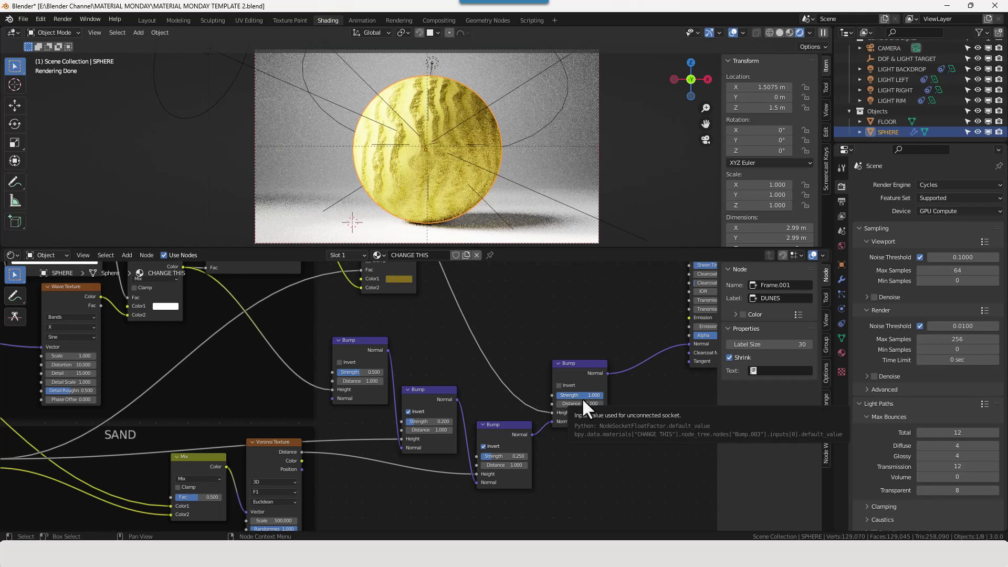
Step: Set the Color Management Look to Medium Low Contrast
{"action": "scroll", "coordinate": [871, 406], "scroll_direction": "down", "scroll_amount": 10}
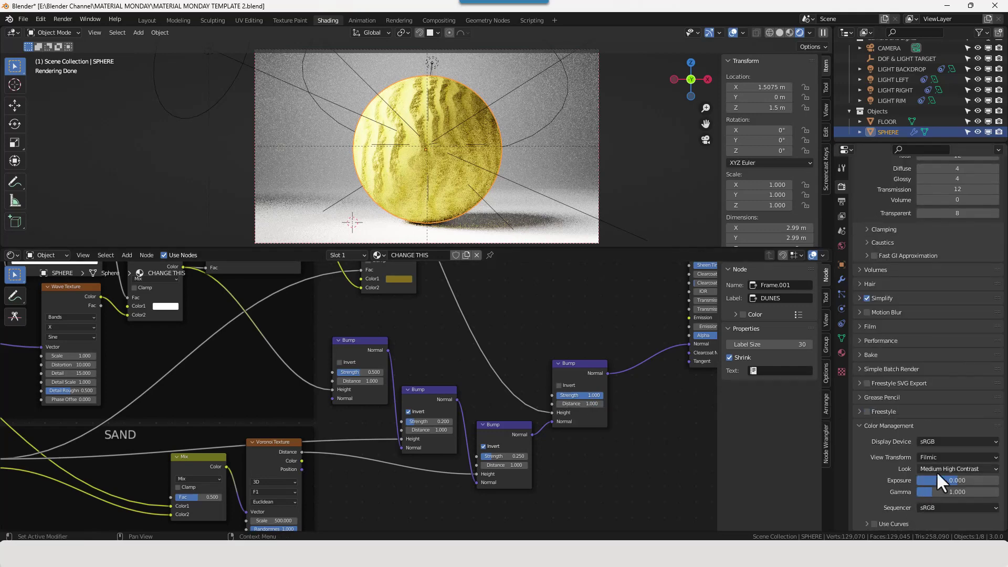
{"action": "left_click", "coordinate": [937, 470]}
{"action": "left_click", "coordinate": [940, 399]}
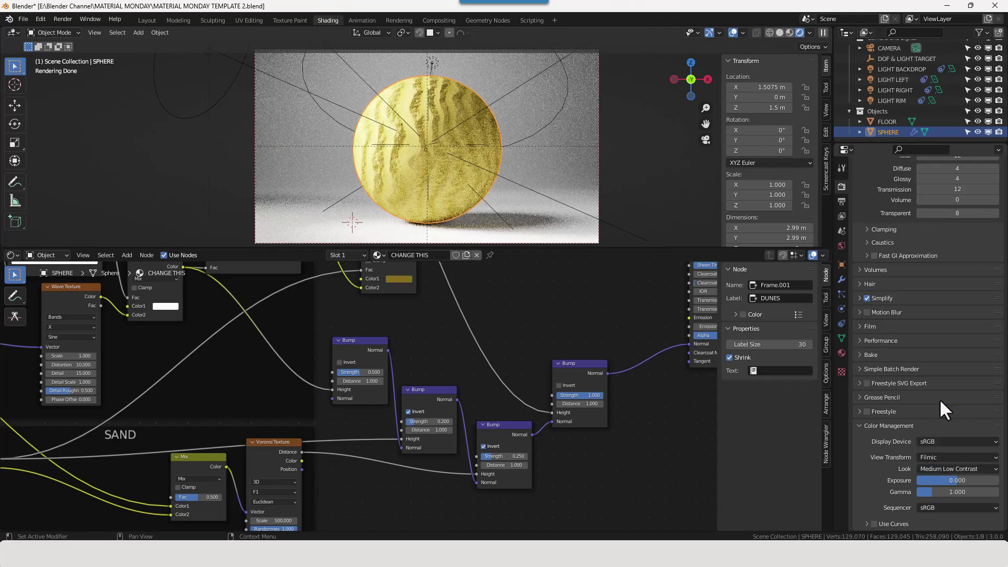
{"action": "scroll", "coordinate": [408, 130], "scroll_direction": "up", "scroll_amount": 3}
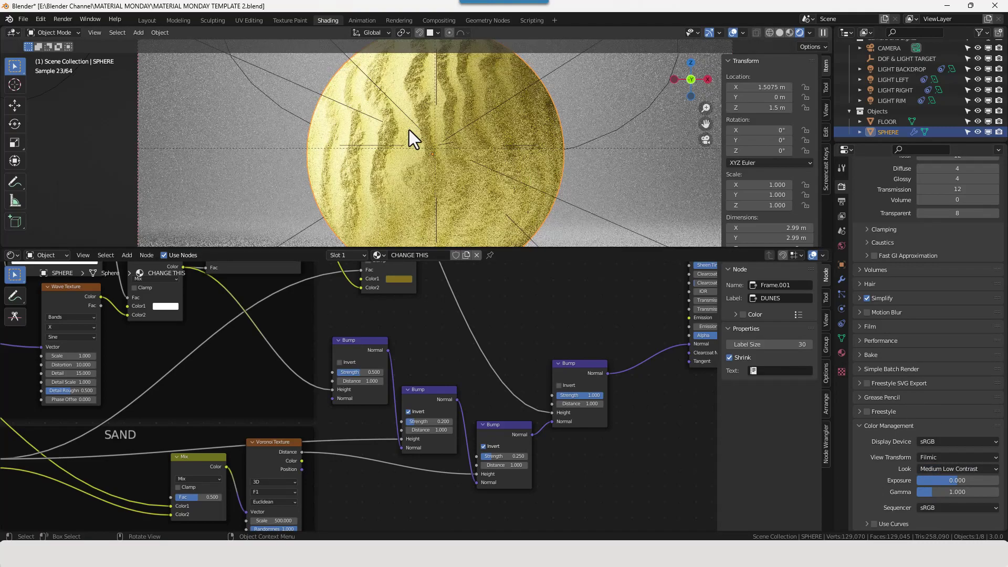
{"action": "scroll", "coordinate": [408, 130], "scroll_direction": "up", "scroll_amount": 4}
{"action": "scroll", "coordinate": [404, 114], "scroll_direction": "down", "scroll_amount": 6}
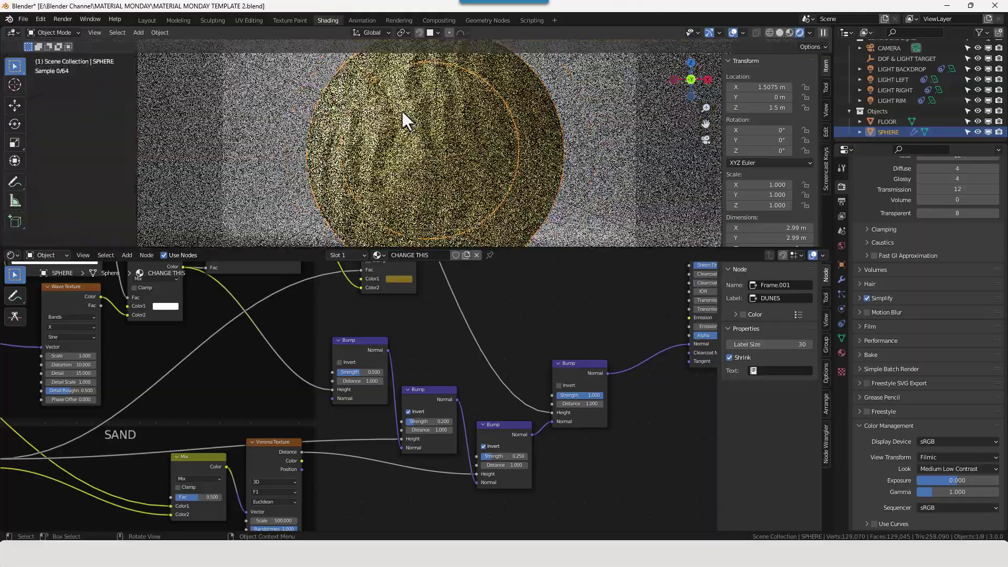
Step: Orbit, zoom and pan the viewport to inspect the sand relief on the sphere up close
{"action": "middle_click_drag", "start_coordinate": [400, 108], "coordinate": [503, 152]}
{"action": "scroll", "coordinate": [603, 128], "scroll_direction": "down", "scroll_amount": 4}
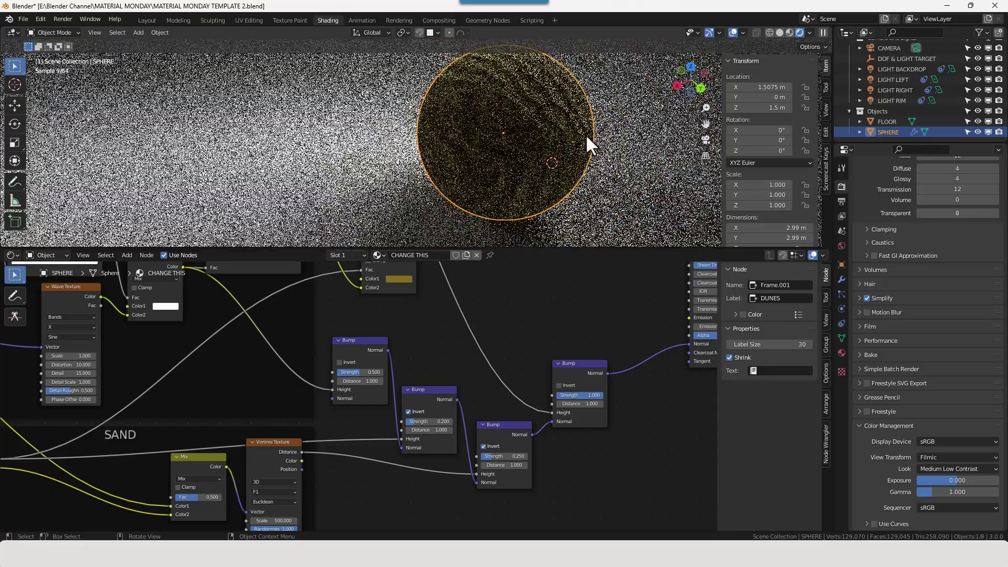
{"action": "middle_click_drag", "start_coordinate": [584, 134], "coordinate": [481, 130]}
{"action": "scroll", "coordinate": [343, 339], "scroll_direction": "down", "scroll_amount": 5}
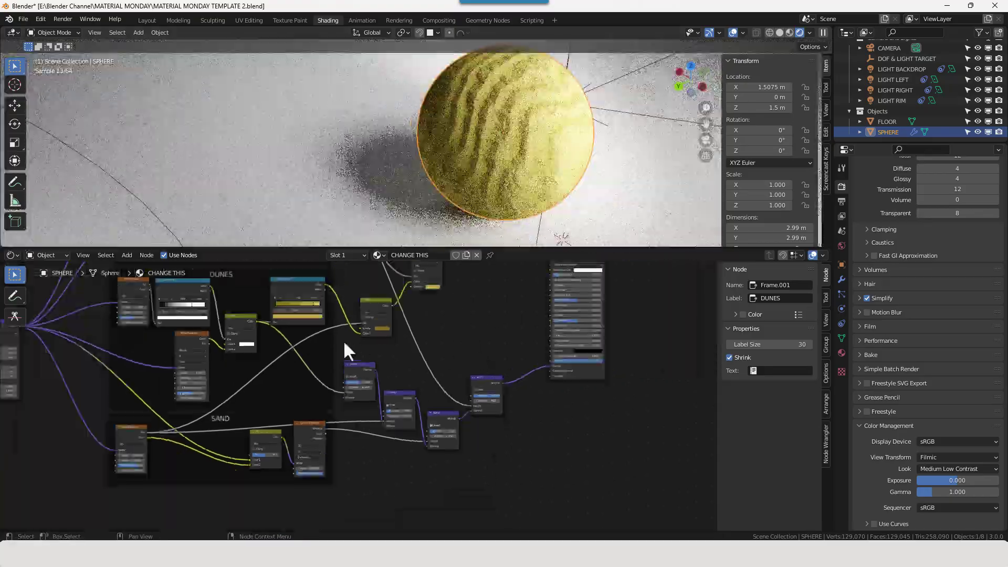
{"action": "scroll", "coordinate": [440, 369], "scroll_direction": "up", "scroll_amount": 2}
{"action": "scroll", "coordinate": [510, 177], "scroll_direction": "up", "scroll_amount": 6}
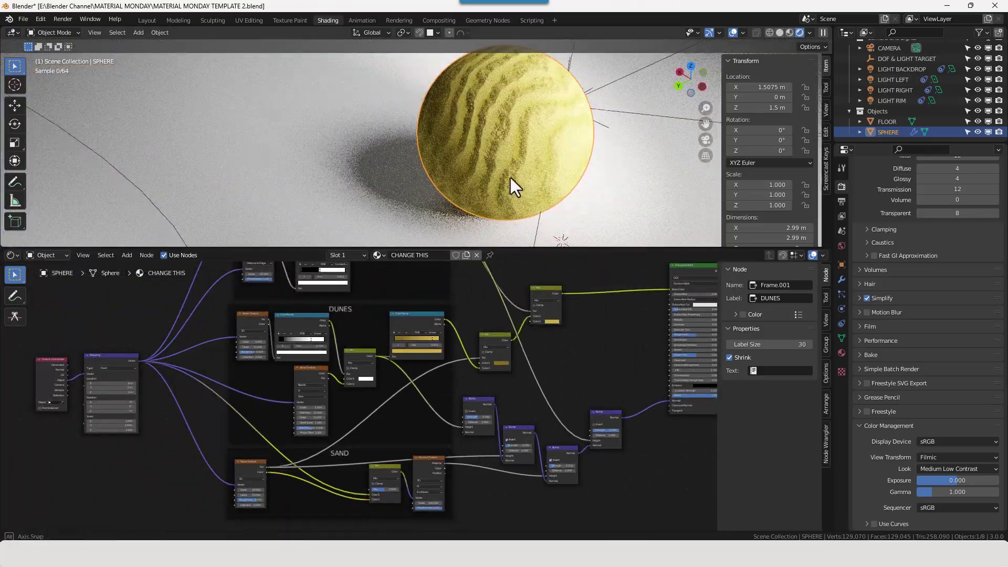
{"action": "middle_click_drag", "start_coordinate": [502, 162], "coordinate": [524, 143]}
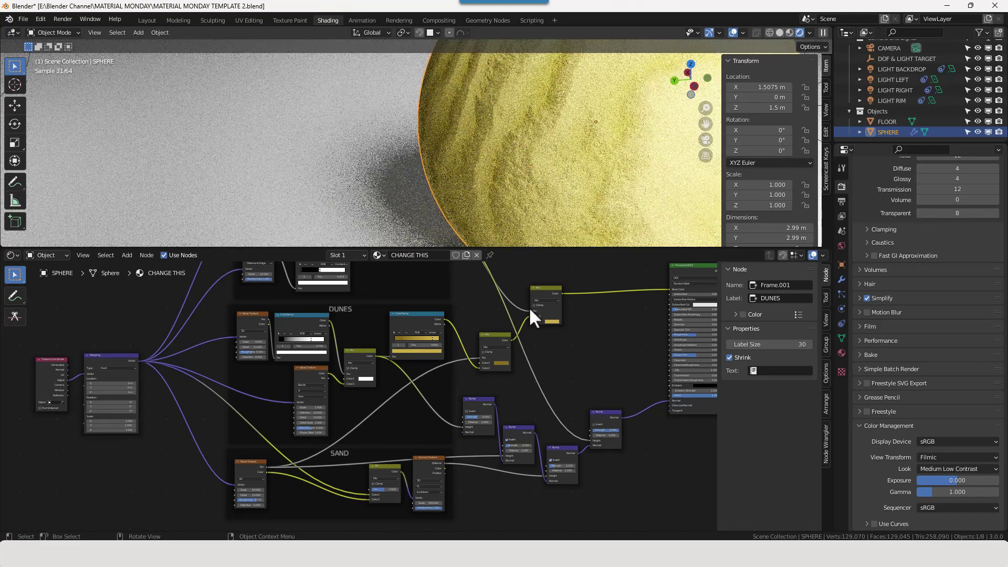
{"action": "middle_click_drag", "start_coordinate": [467, 294], "coordinate": [479, 378]}
{"action": "middle_click_drag", "start_coordinate": [557, 154], "coordinate": [349, 191], "text": "shift"}
{"action": "scroll", "coordinate": [583, 177], "scroll_direction": "up", "scroll_amount": 3}
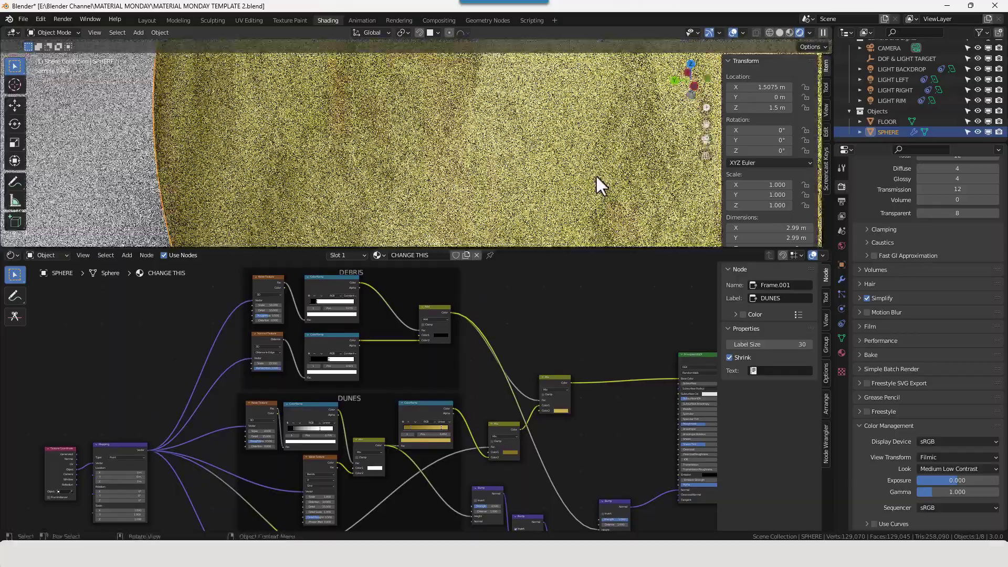
{"action": "middle_click_drag", "start_coordinate": [642, 177], "coordinate": [521, 185], "text": "shift"}
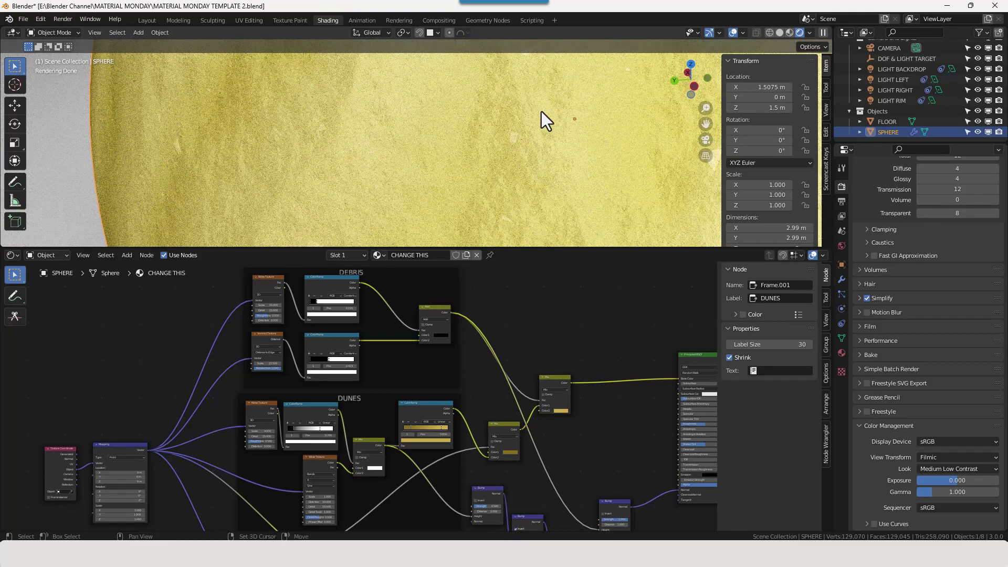
{"action": "middle_click_drag", "start_coordinate": [541, 111], "coordinate": [506, 138], "text": "shift"}
{"action": "scroll", "coordinate": [630, 137], "scroll_direction": "down", "scroll_amount": 3}
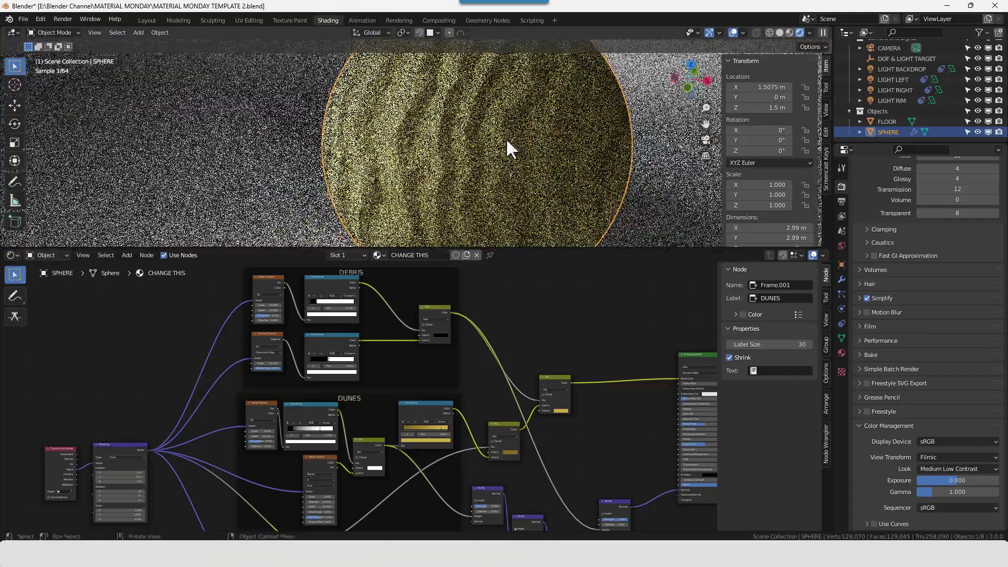
{"action": "scroll", "coordinate": [462, 137], "scroll_direction": "up", "scroll_amount": 4}
{"action": "scroll", "coordinate": [461, 137], "scroll_direction": "down", "scroll_amount": 1}
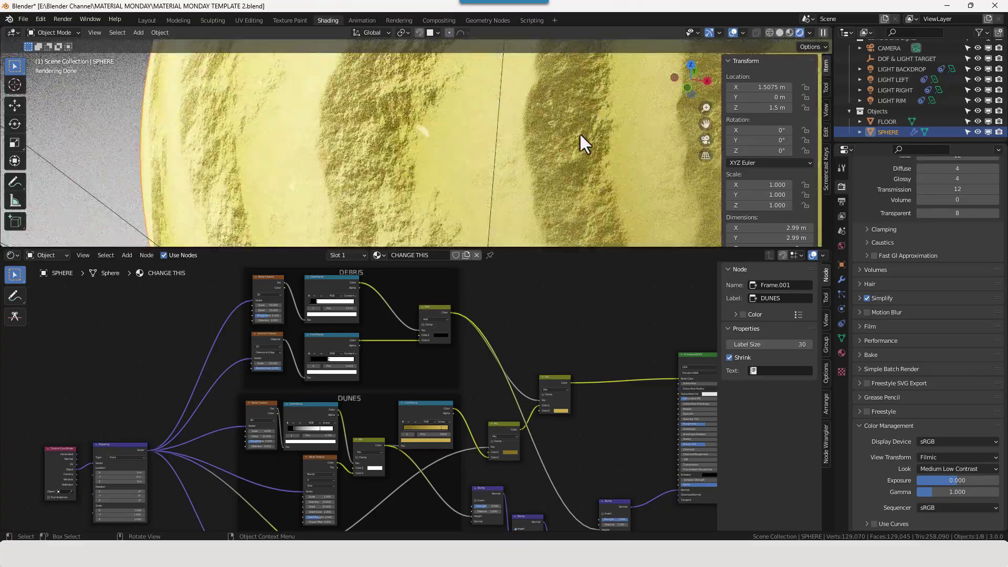
{"action": "scroll", "coordinate": [575, 136], "scroll_direction": "down", "scroll_amount": 5}
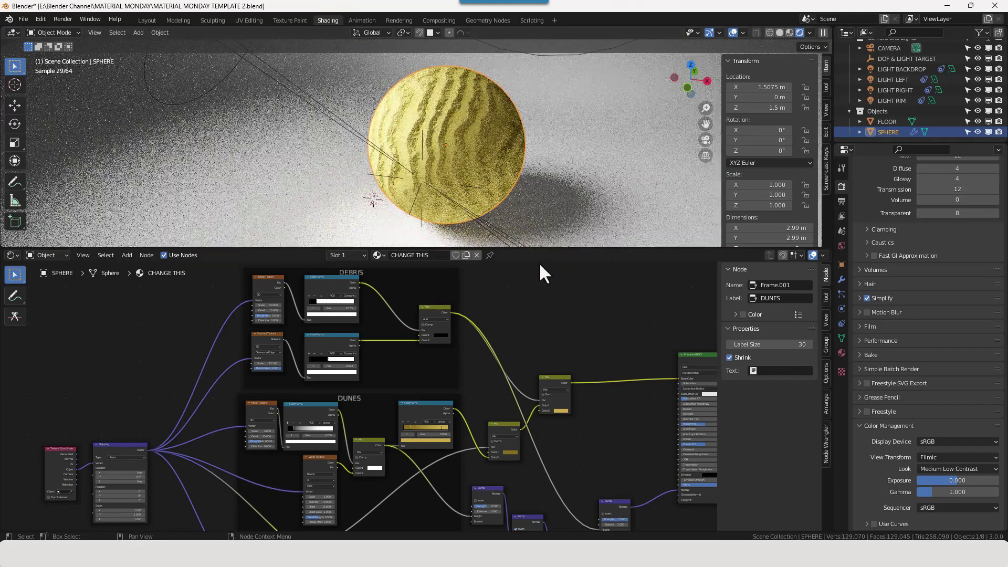
Step: Switch to camera view and start a vertical move of LIGHT LEFT, then cancel it so it stays put
{"action": "left_click", "coordinate": [706, 139]}
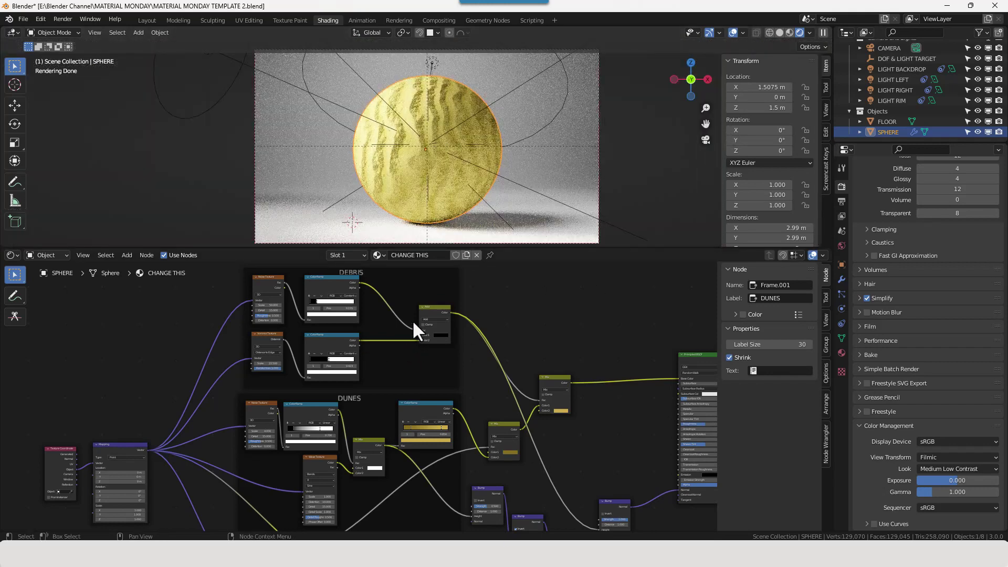
{"action": "left_click", "coordinate": [349, 66]}
{"action": "key", "text": "g"}
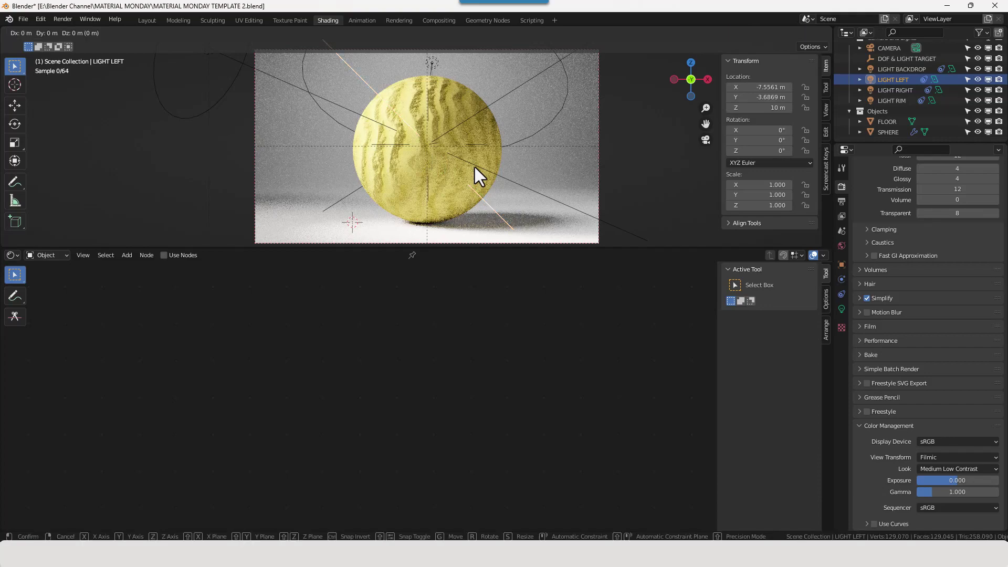
{"action": "key", "text": "z"}
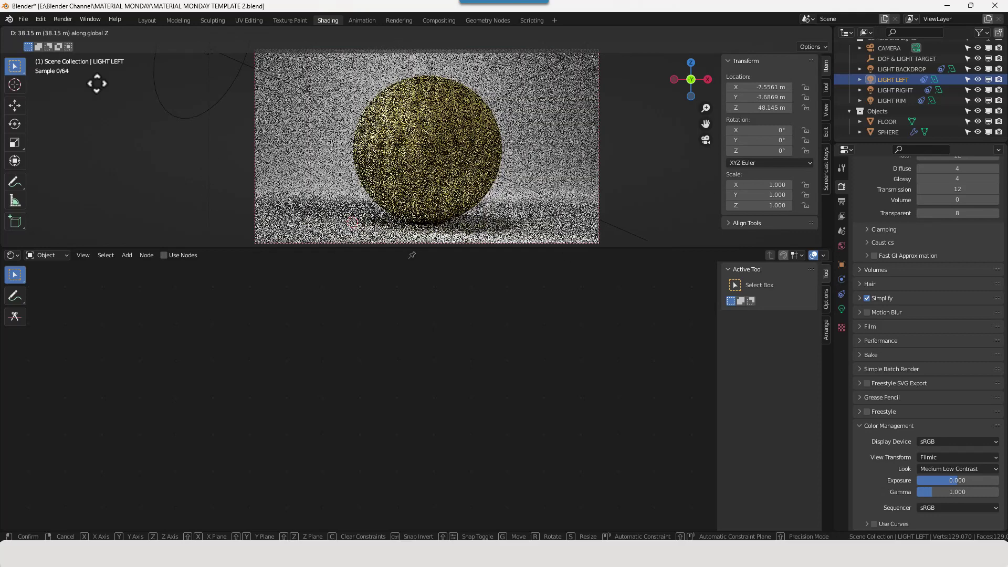
{"action": "right_click", "coordinate": [138, 154]}
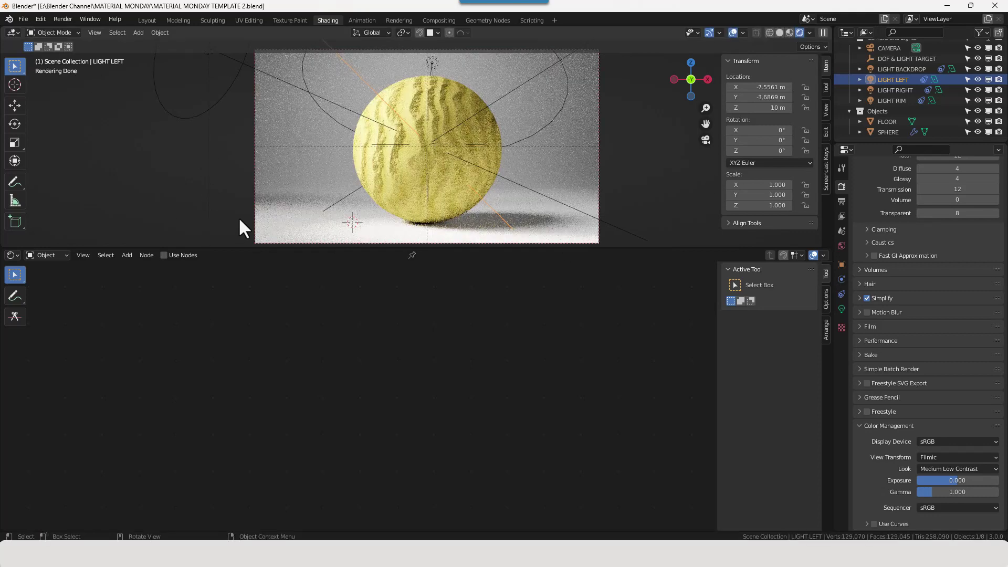
{"action": "scroll", "coordinate": [431, 168], "scroll_direction": "down", "scroll_amount": 1}
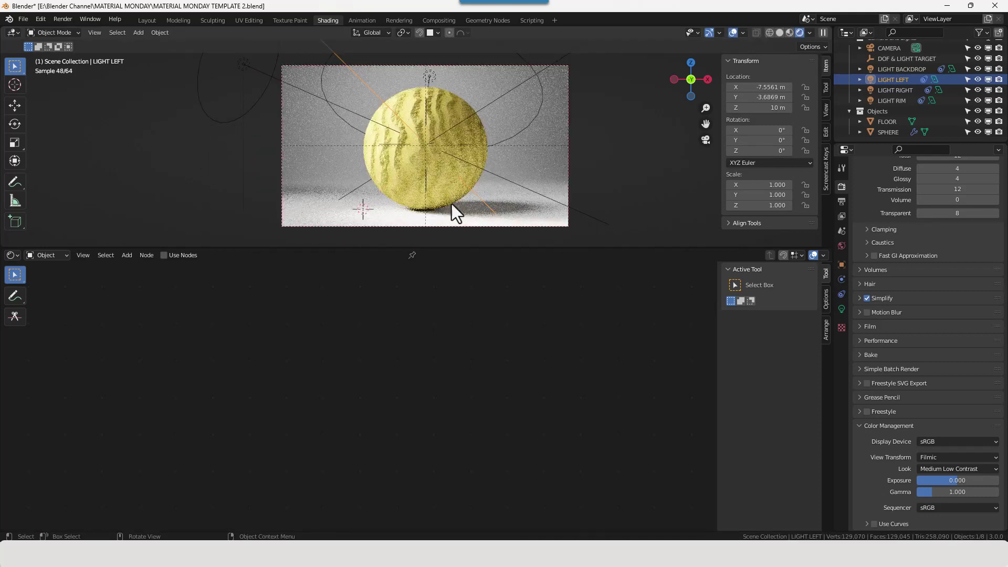
{"action": "left_click", "coordinate": [435, 115]}
{"action": "middle_click_drag", "start_coordinate": [496, 334], "coordinate": [483, 298]}
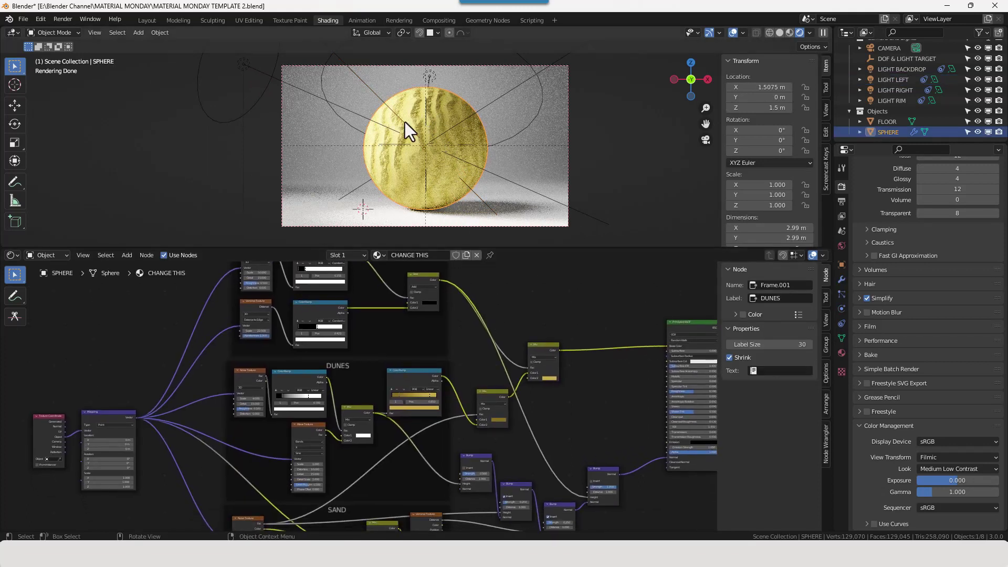
Step: Slide the DOF & LIGHT TARGET −1.803 m along X to X −0.467 m, then reselect the sphere
{"action": "left_click", "coordinate": [386, 144]}
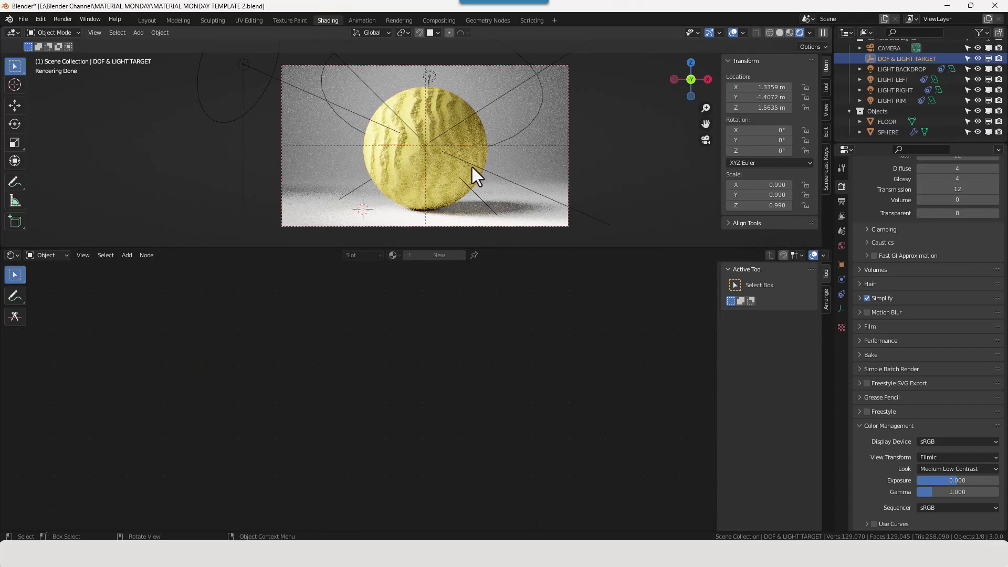
{"action": "key", "text": "g"}
{"action": "key", "text": "x"}
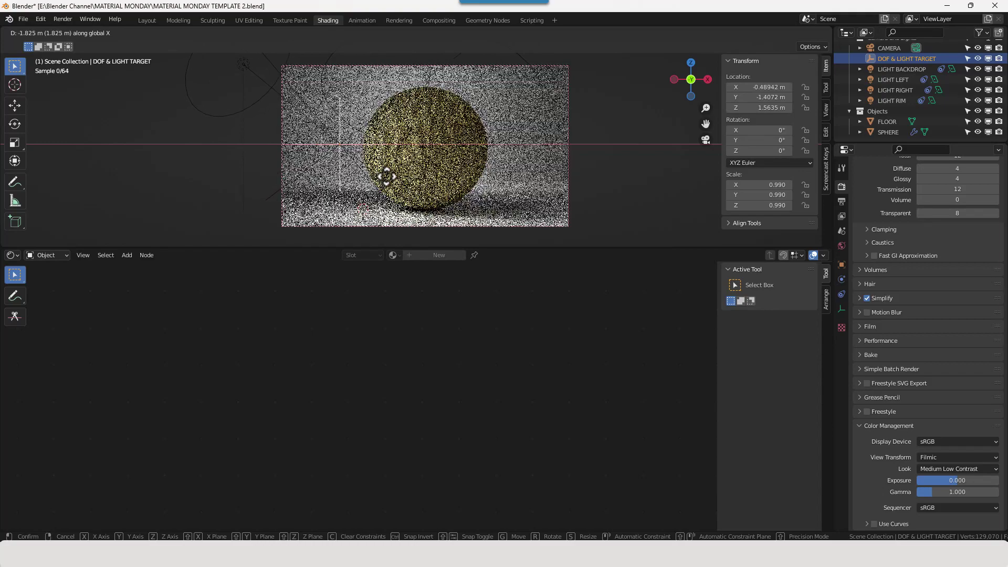
{"action": "left_click", "coordinate": [386, 177]}
{"action": "scroll", "coordinate": [466, 166], "scroll_direction": "up", "scroll_amount": 2}
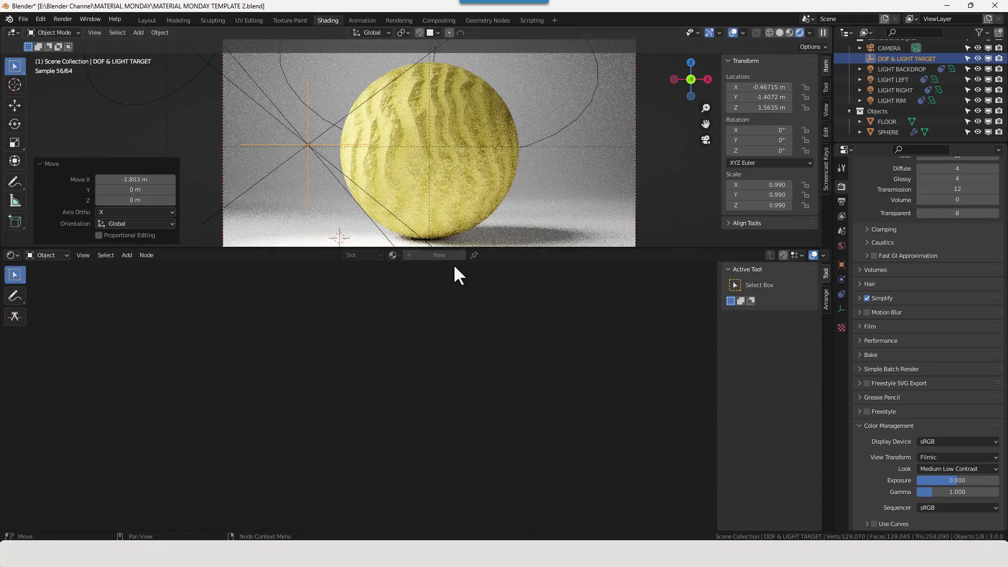
{"action": "left_click", "coordinate": [459, 204]}
Step: Darken the DUNES Mix node's first colour by lowering its value
{"action": "scroll", "coordinate": [454, 326], "scroll_direction": "up", "scroll_amount": 4}
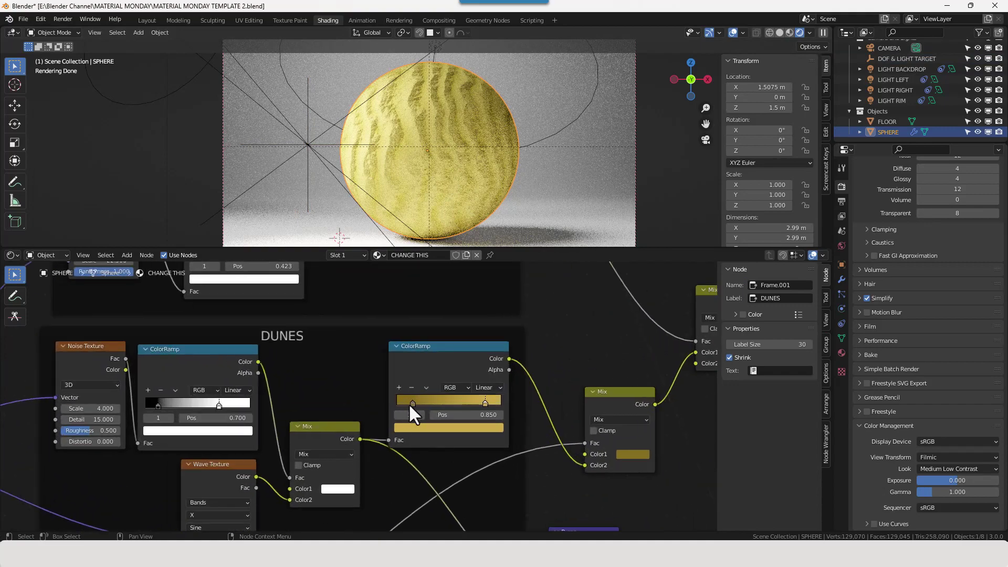
{"action": "left_click", "coordinate": [622, 452]}
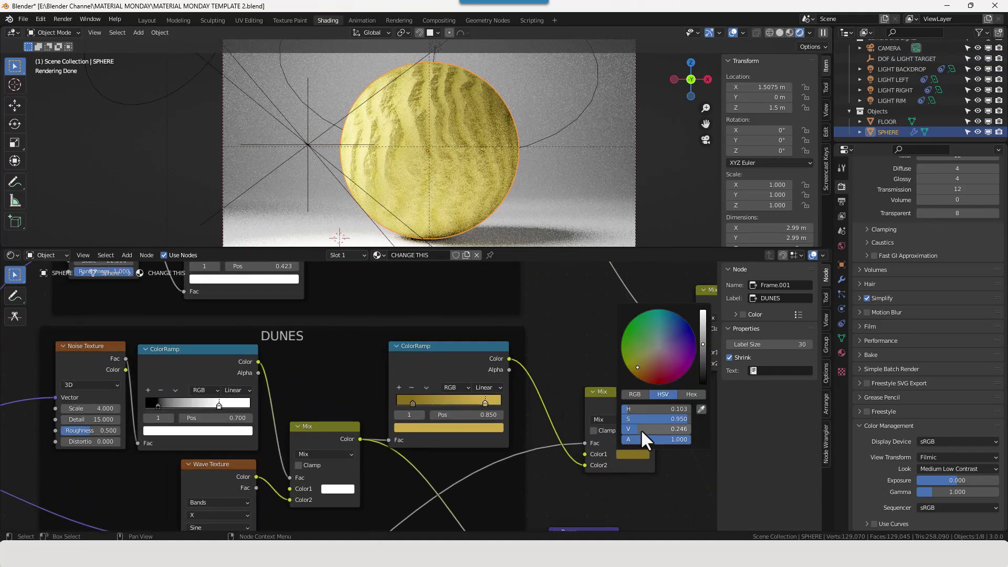
{"action": "left_click_drag", "start_coordinate": [640, 429], "coordinate": [630, 430]}
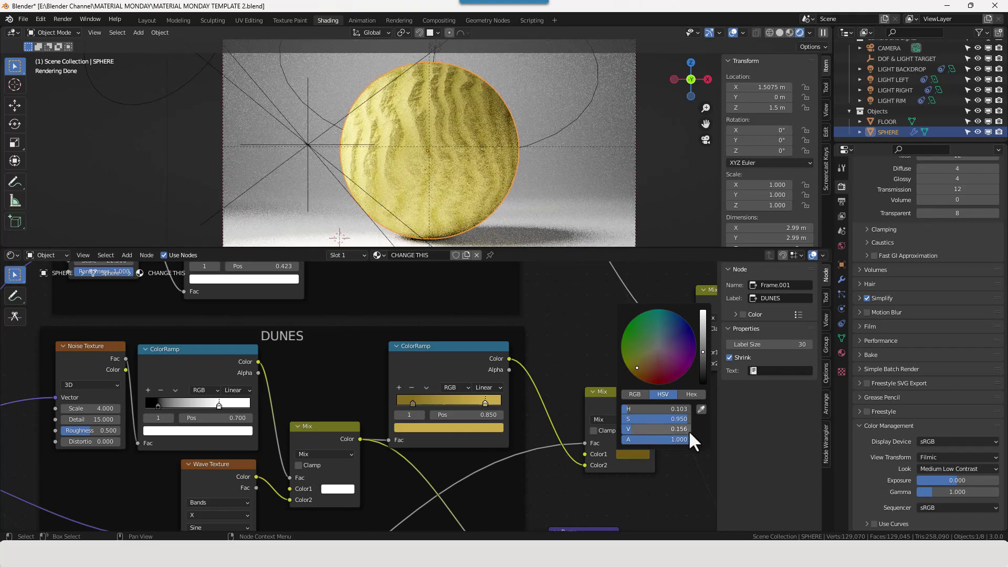
Step: Brighten the upper Mix node's second colour, raising its value to about 0.789
{"action": "scroll", "coordinate": [635, 464], "scroll_direction": "right", "scroll_amount": 4, "text": "ctrl"}
{"action": "left_click", "coordinate": [648, 363]}
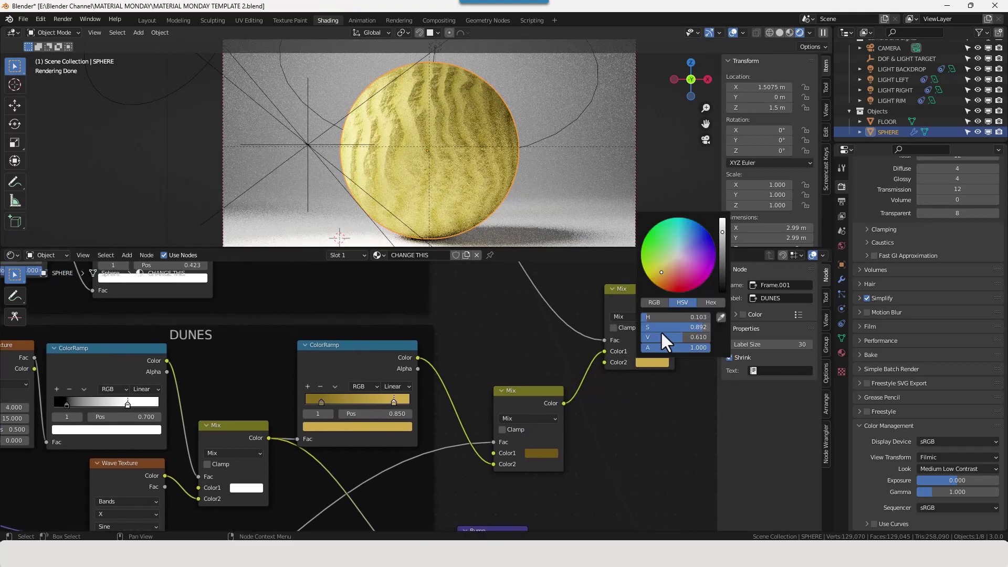
{"action": "mouse_move", "coordinate": [663, 336]}
{"action": "left_mouse_down"}
{"action": "mouse_move", "coordinate": [675, 336]}
{"action": "mouse_move", "coordinate": [627, 336]}
{"action": "mouse_move", "coordinate": [675, 337]}
{"action": "left_mouse_up"}
{"action": "scroll", "coordinate": [642, 412], "scroll_direction": "down", "scroll_amount": 1}
{"action": "scroll", "coordinate": [642, 411], "scroll_direction": "down", "scroll_amount": 2}
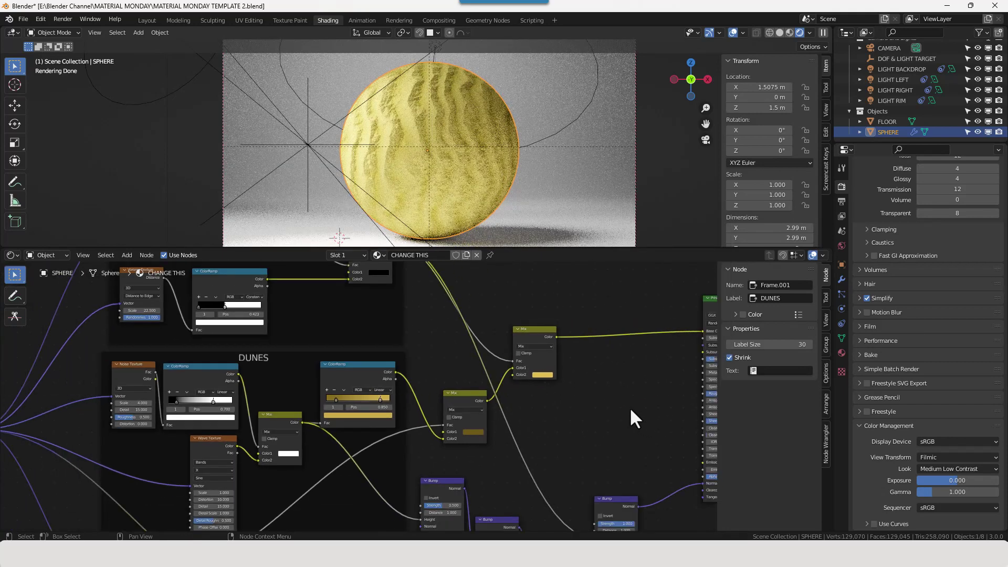
{"action": "mouse_move", "coordinate": [629, 407]}
{"action": "middle_mouse_down"}
{"action": "mouse_move", "coordinate": [607, 416]}
{"action": "mouse_move", "coordinate": [610, 407]}
{"action": "middle_mouse_up"}
{"action": "scroll", "coordinate": [578, 420], "scroll_direction": "down", "scroll_amount": 3}
{"action": "scroll", "coordinate": [611, 407], "scroll_direction": "down", "scroll_amount": 1}
{"action": "middle_click_drag", "start_coordinate": [528, 415], "coordinate": [527, 393]}
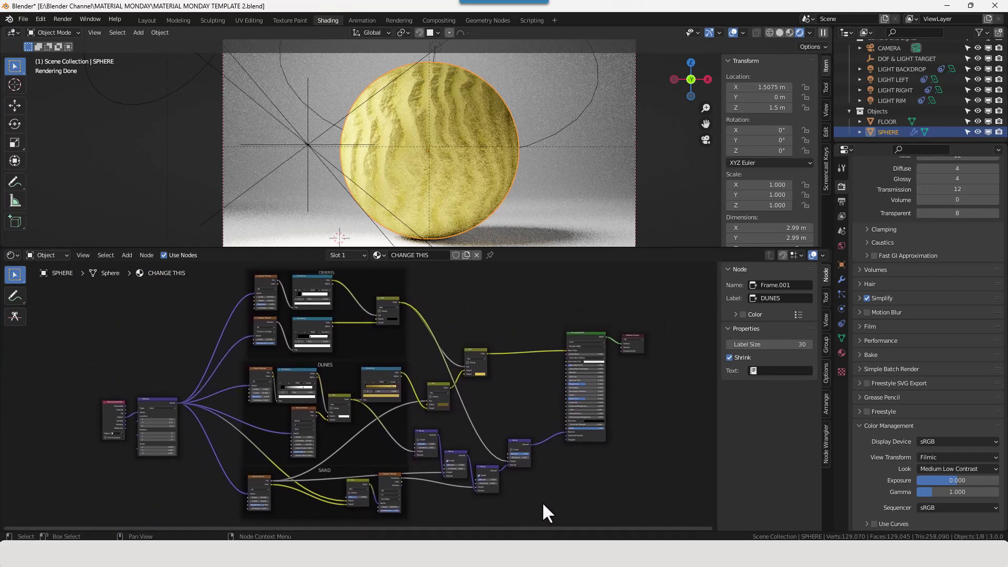
{"action": "scroll", "coordinate": [550, 487], "scroll_direction": "up", "scroll_amount": 1}
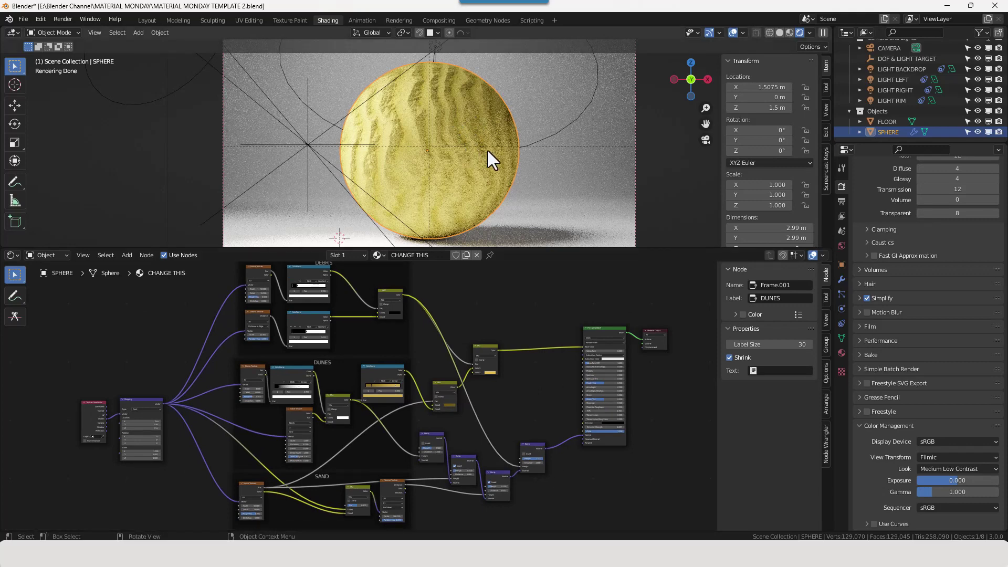
{"action": "scroll", "coordinate": [562, 178], "scroll_direction": "down", "scroll_amount": 3}
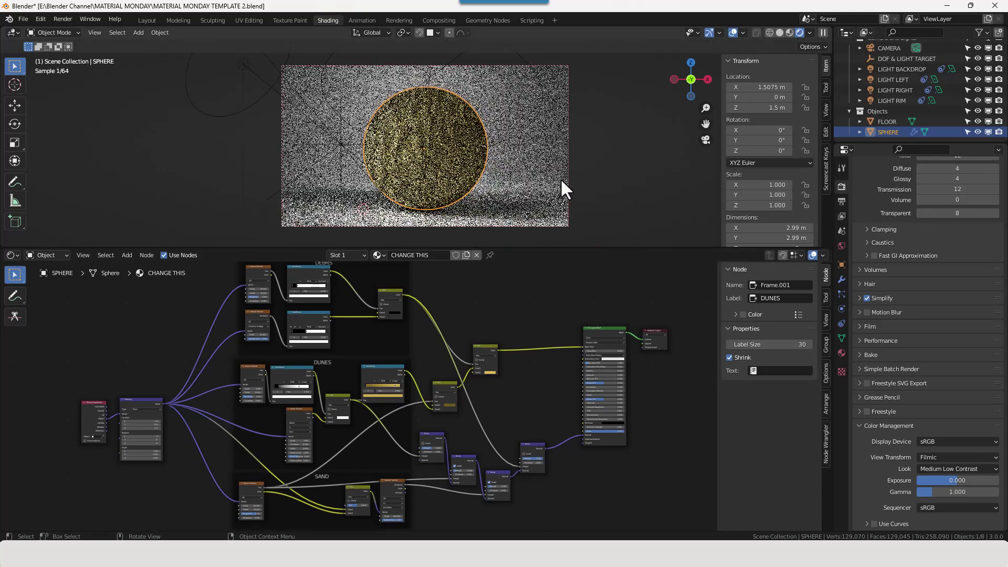
{"action": "key", "text": "shift+a"}
Step: Add a plane, raise it along Z, and assign it the CHANGE THIS sand material
{"action": "mouse_move", "coordinate": [496, 177]}
{"action": "left_click", "coordinate": [544, 180]}
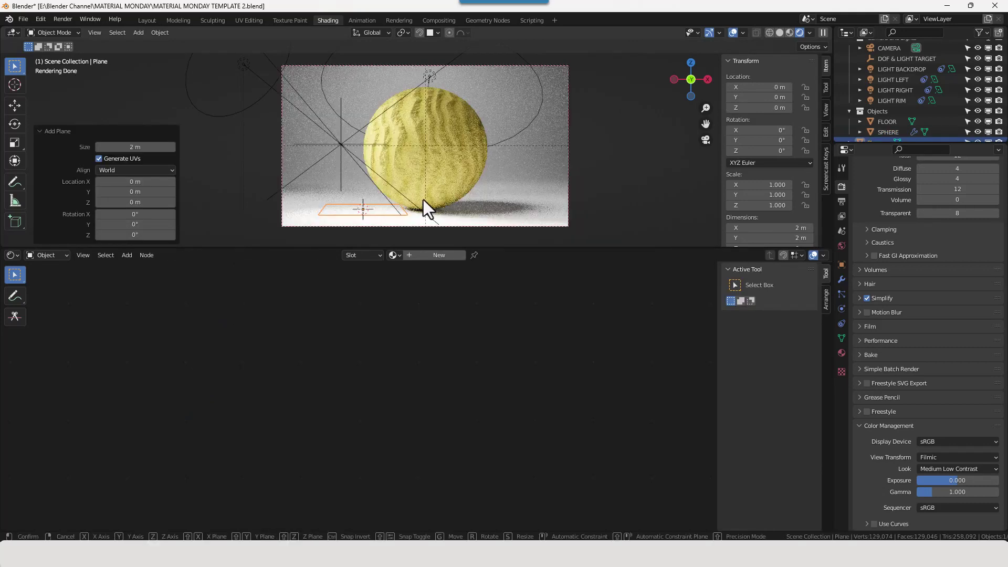
{"action": "key", "text": "g"}
{"action": "key", "text": "z"}
{"action": "left_click", "coordinate": [375, 240]}
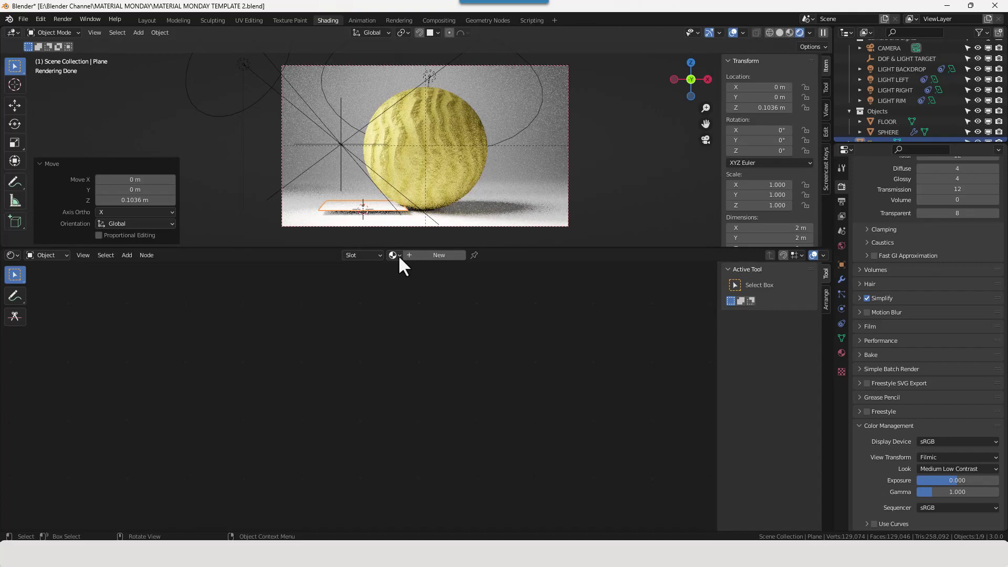
{"action": "left_click", "coordinate": [393, 255]}
{"action": "left_click", "coordinate": [403, 272]}
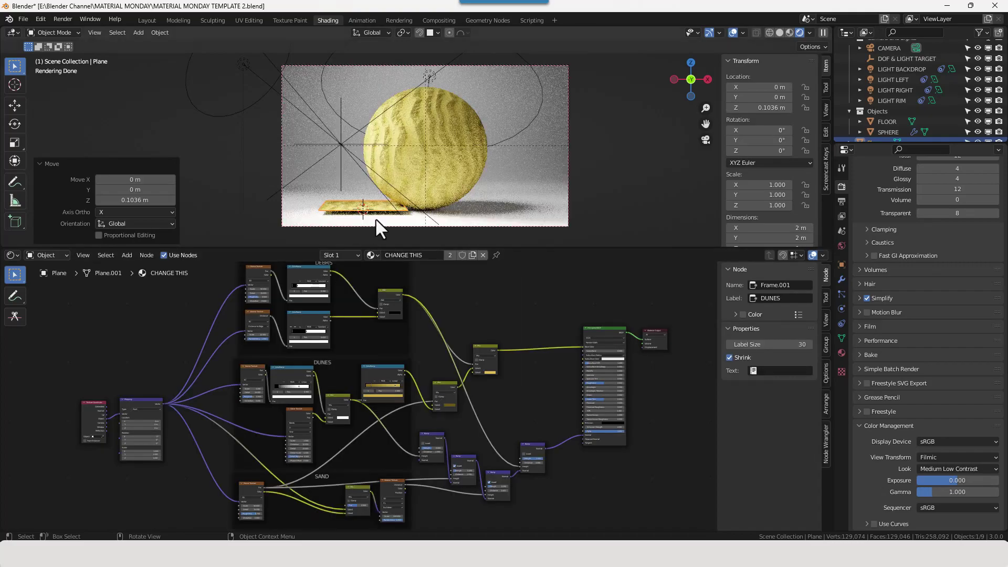
{"action": "scroll", "coordinate": [376, 219], "scroll_direction": "up", "scroll_amount": 3}
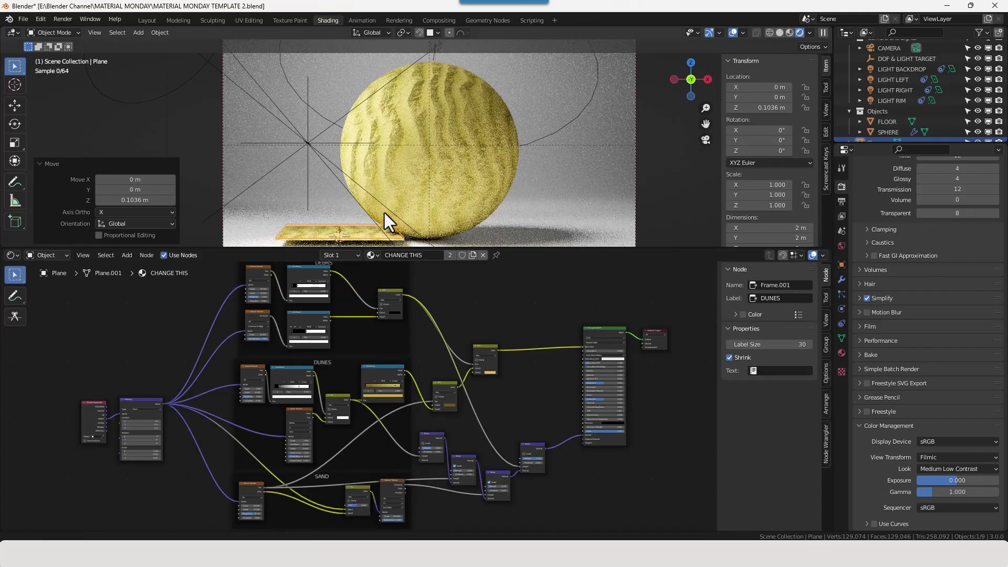
{"action": "middle_click_drag", "start_coordinate": [384, 213], "coordinate": [375, 173], "text": "shift"}
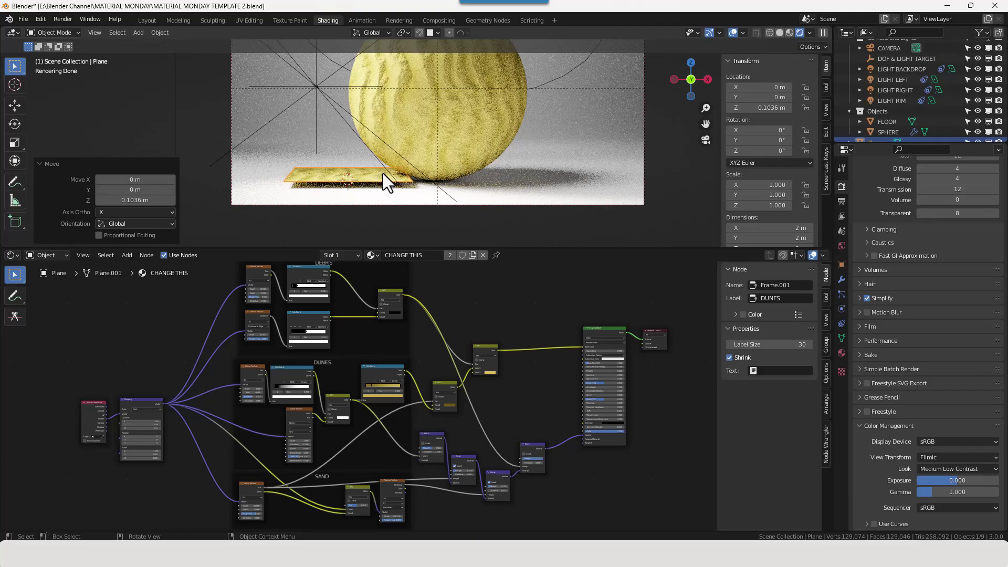
Step: Tilt the plane 16.6° around the X axis
{"action": "key", "text": "r"}
{"action": "key", "text": "x"}
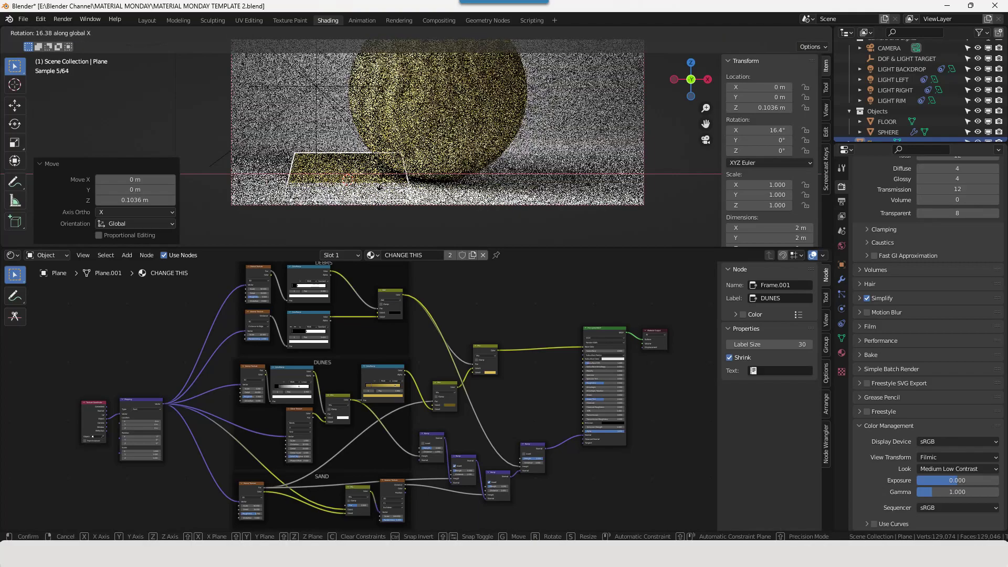
{"action": "left_click", "coordinate": [379, 183]}
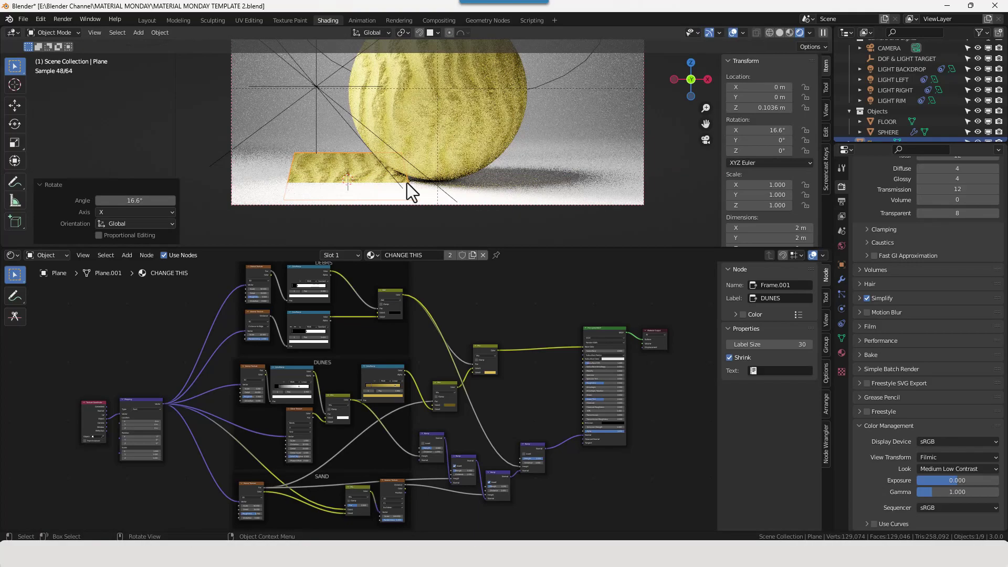
Step: Position the plane at Z 0.544 m and X −0.809 m
{"action": "key", "text": "g"}
{"action": "key", "text": "z"}
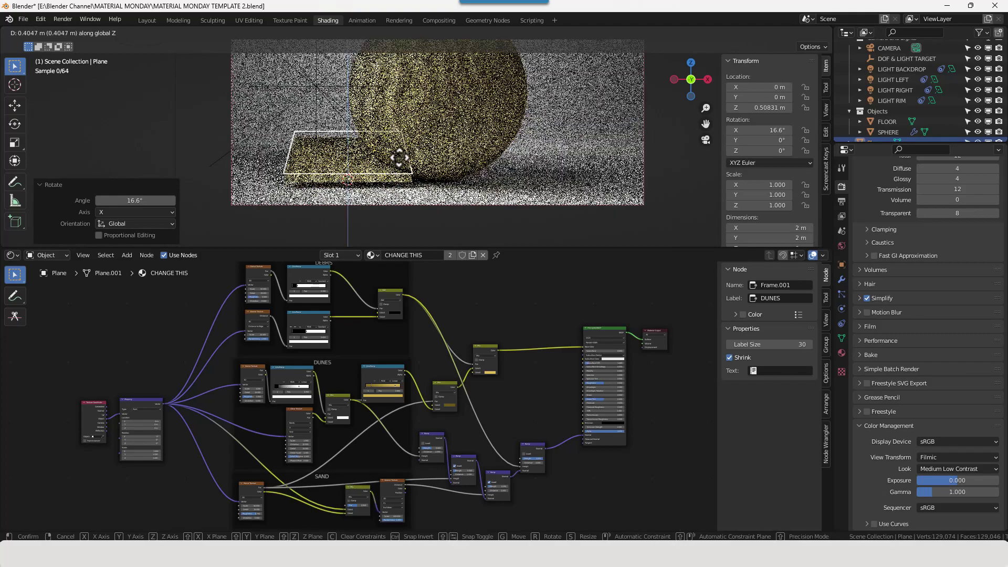
{"action": "left_click", "coordinate": [395, 156]}
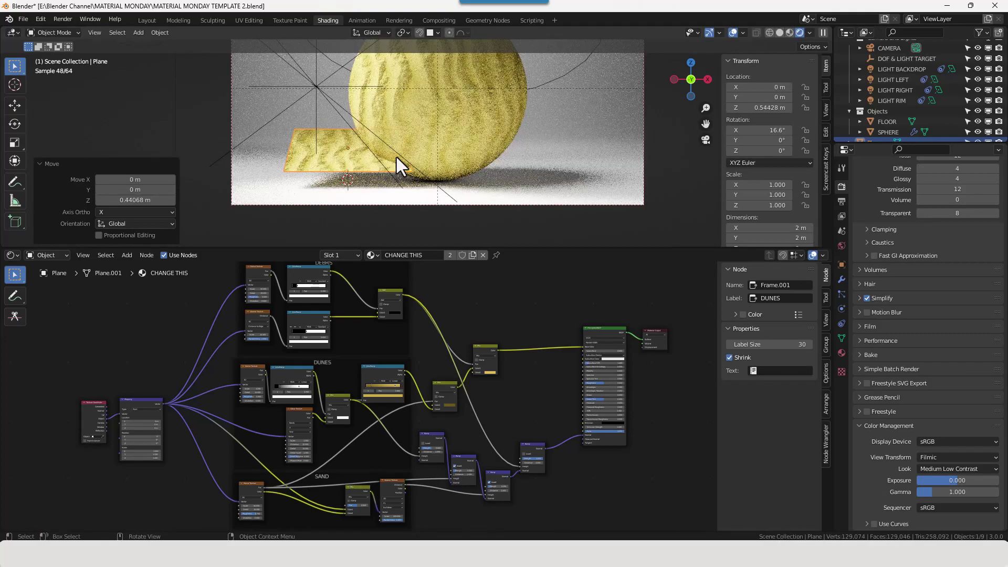
{"action": "key", "text": "g"}
{"action": "key", "text": "x"}
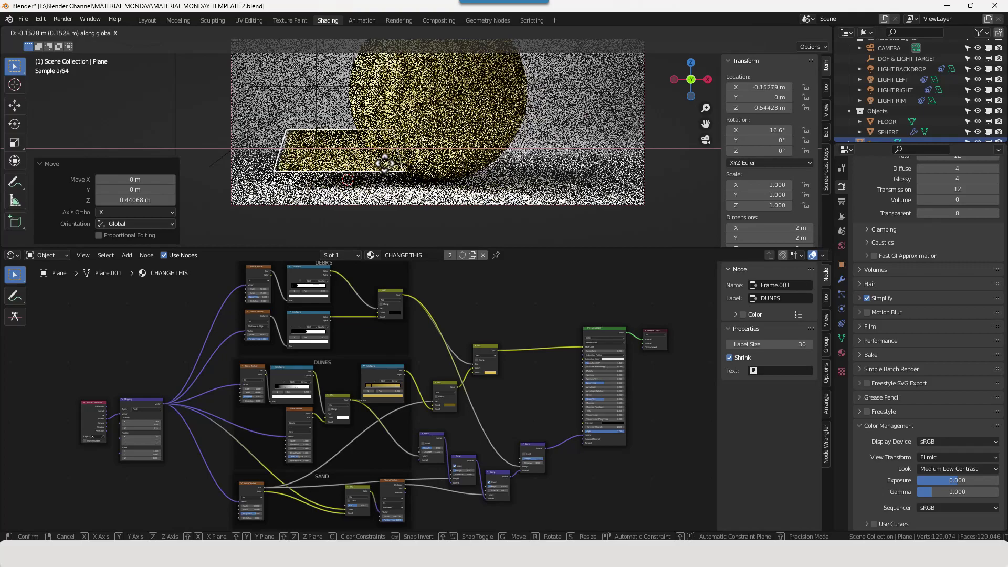
{"action": "left_click", "coordinate": [349, 164]}
{"action": "scroll", "coordinate": [462, 187], "scroll_direction": "up", "scroll_amount": 6}
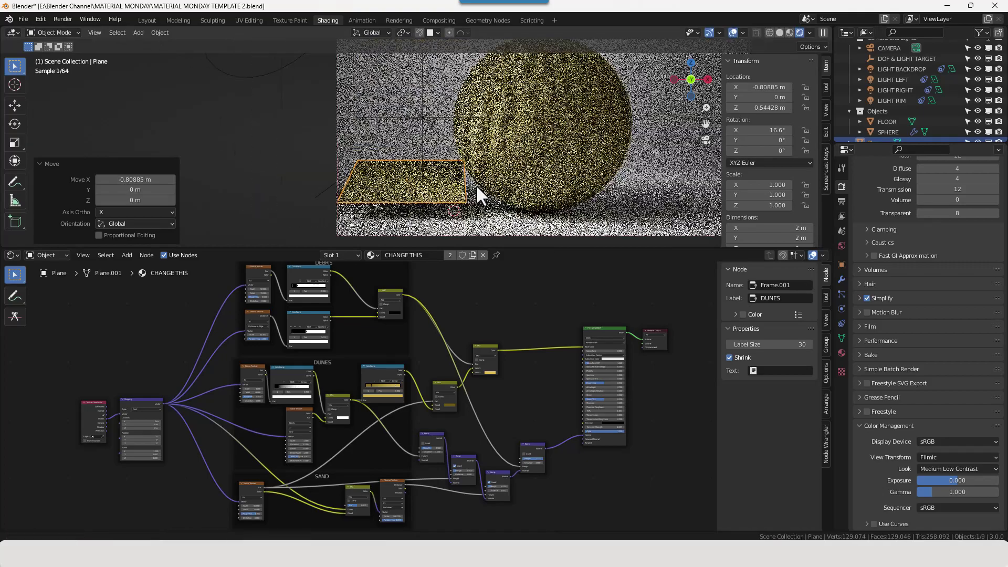
{"action": "scroll", "coordinate": [443, 191], "scroll_direction": "down", "scroll_amount": 5}
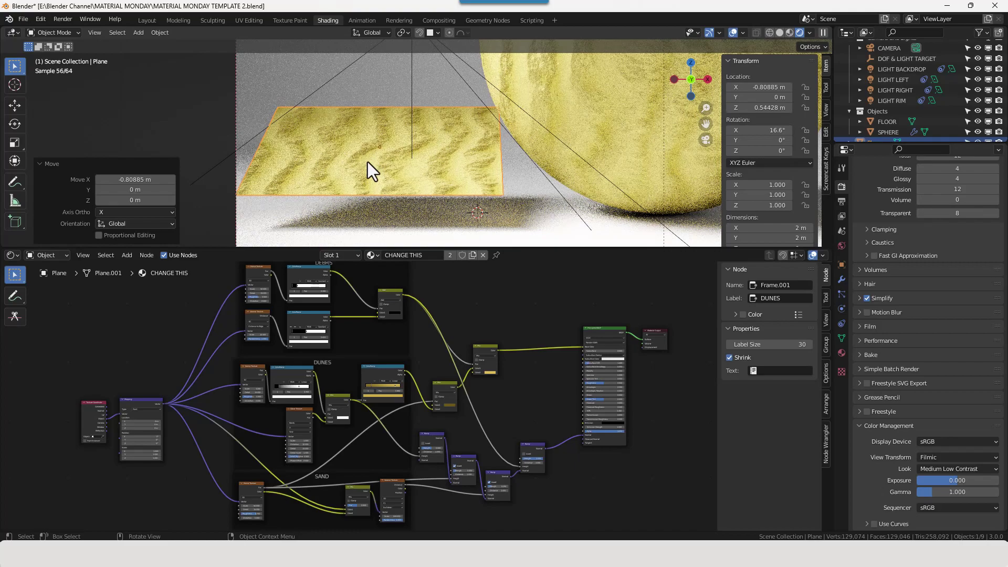
{"action": "scroll", "coordinate": [368, 160], "scroll_direction": "down", "scroll_amount": 4}
{"action": "scroll", "coordinate": [590, 140], "scroll_direction": "down", "scroll_amount": 3}
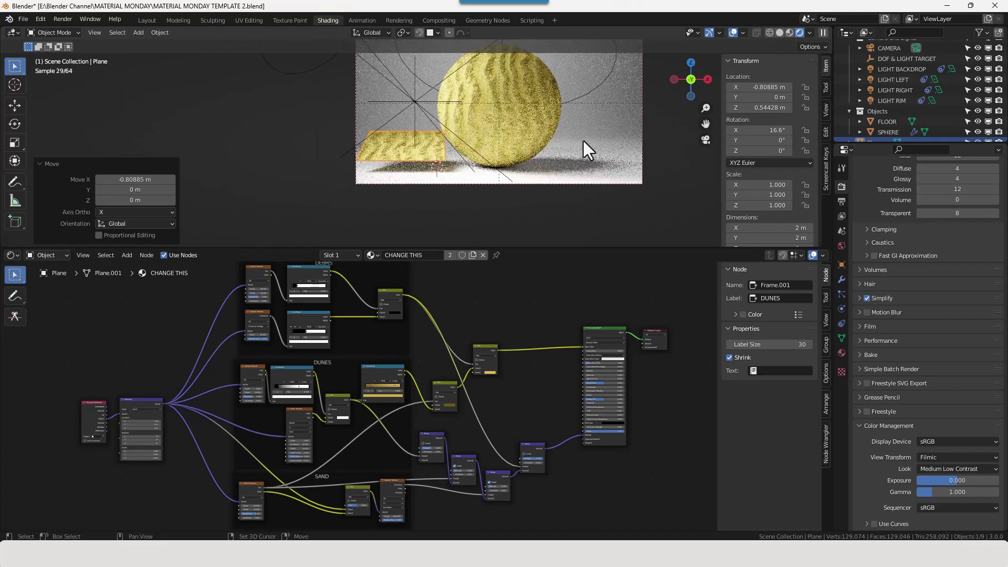
{"action": "left_click", "coordinate": [527, 203]}
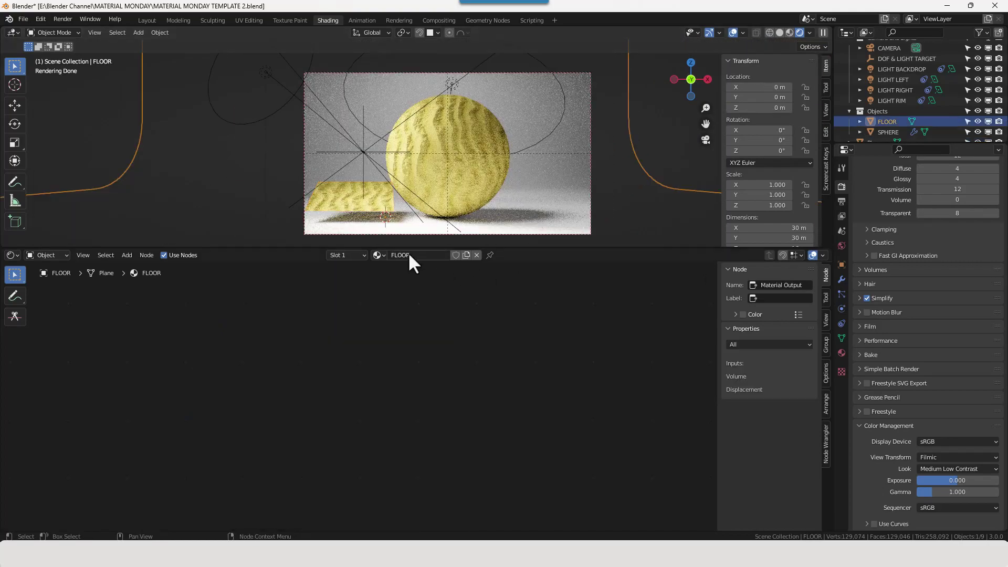
Step: Assign CHANGE THIS to the FLOOR, undo that change, and delete the test Plane
{"action": "left_click", "coordinate": [382, 256]}
{"action": "left_click", "coordinate": [394, 272]}
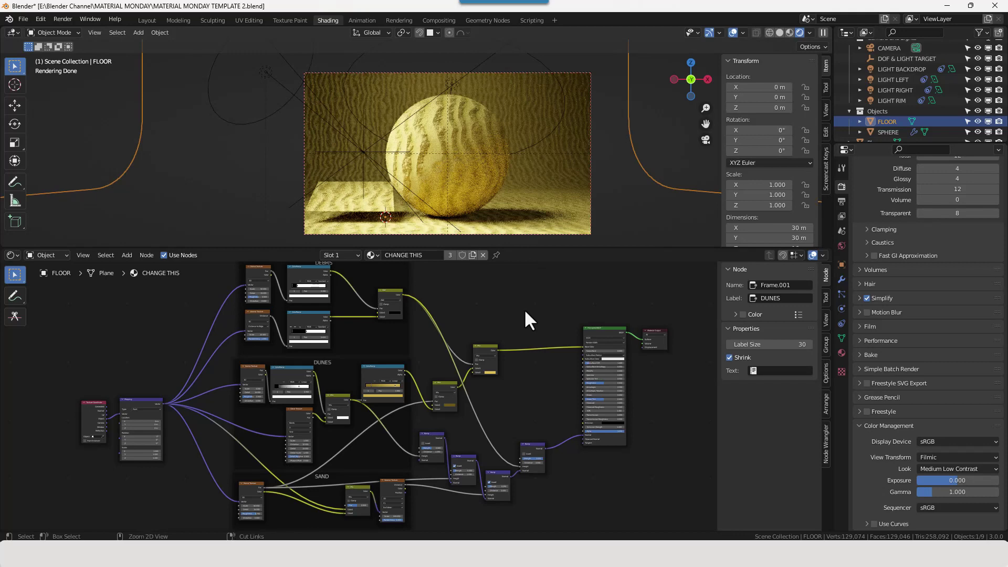
{"action": "key", "text": "ctrl+z"}
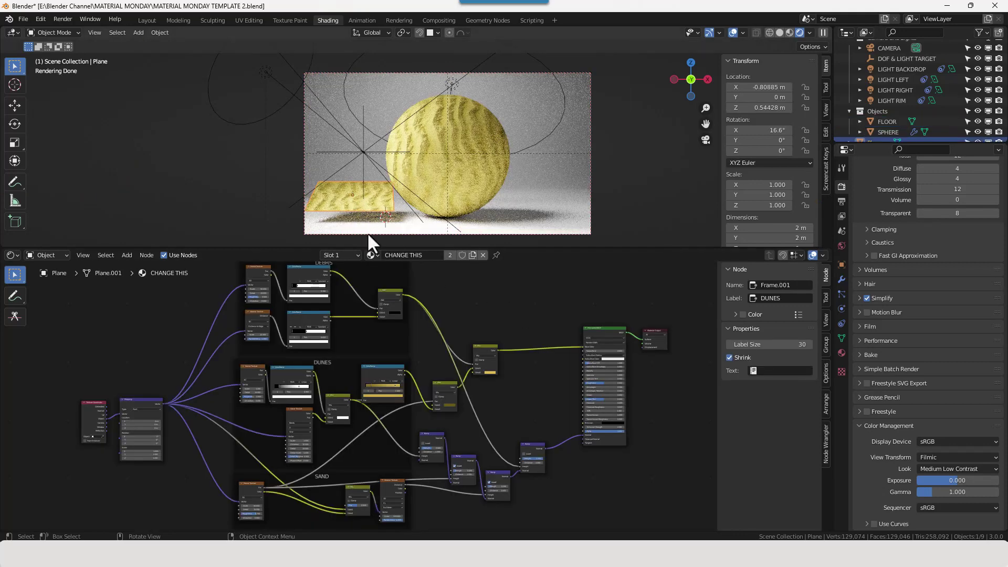
{"action": "key", "text": "Delete"}
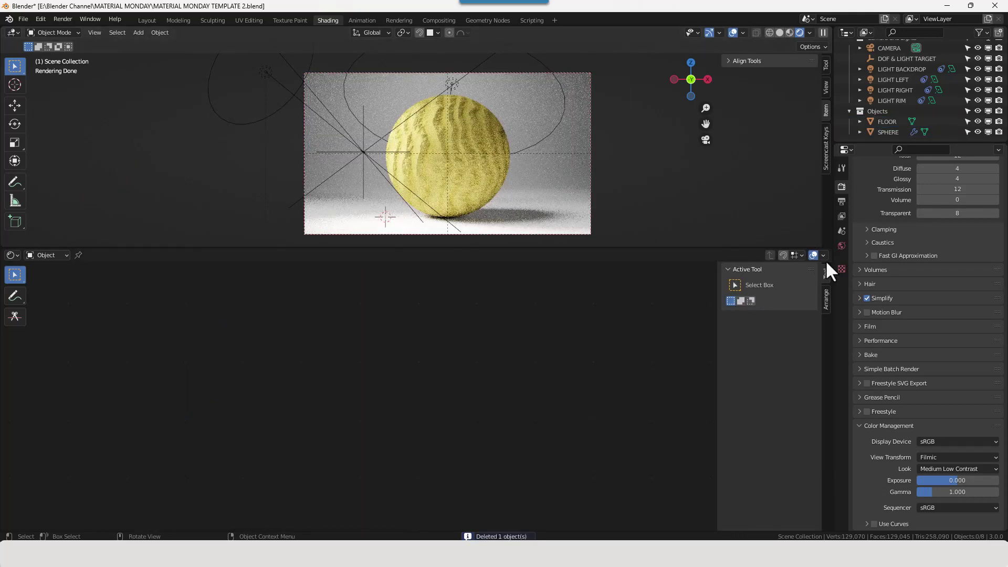
Step: Scroll Render Properties to the top to show the Cycles engine, device and sampling settings
{"action": "scroll", "coordinate": [892, 288], "scroll_direction": "up", "scroll_amount": 6}
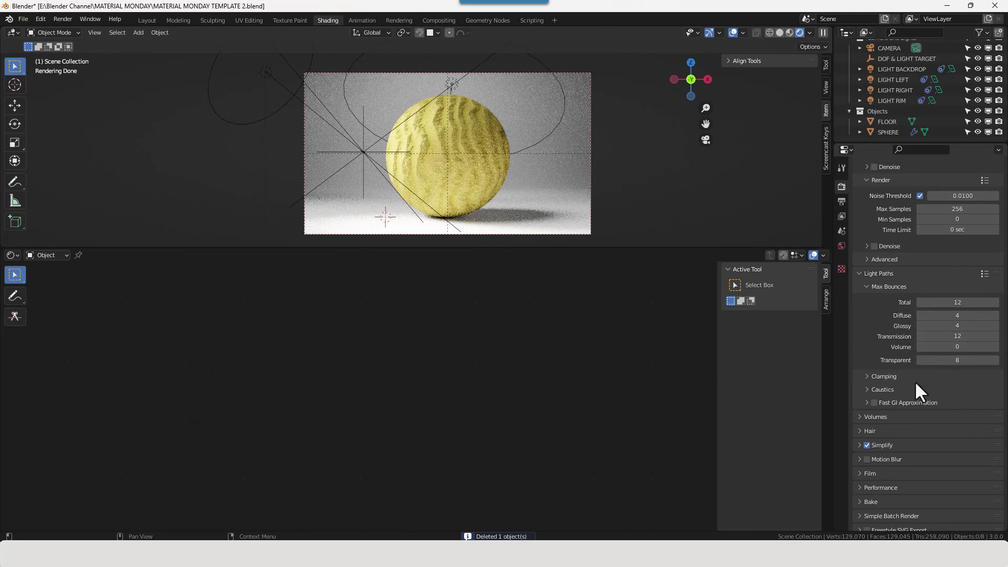
{"action": "scroll", "coordinate": [895, 310], "scroll_direction": "up", "scroll_amount": 5}
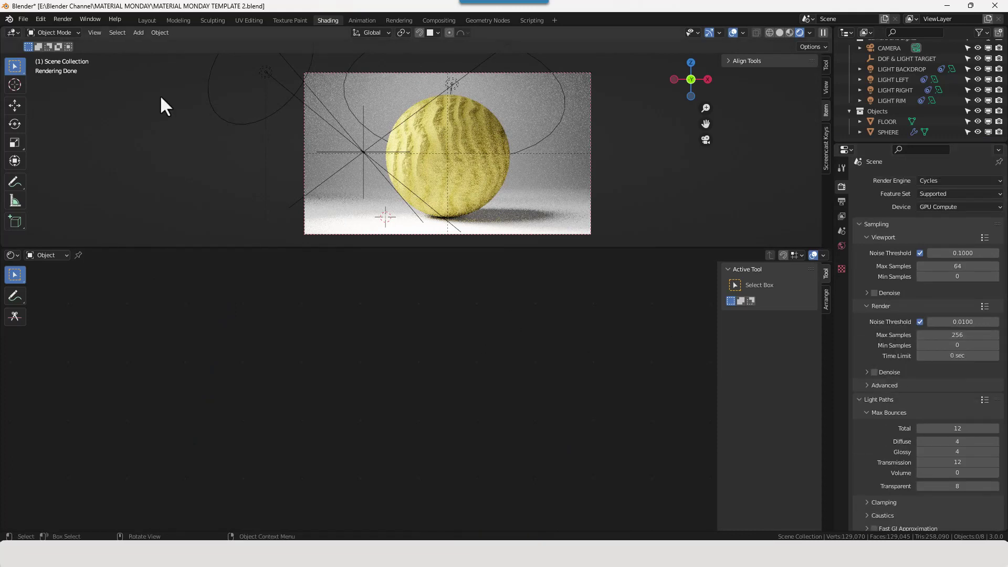
{"action": "left_click", "coordinate": [64, 20]}
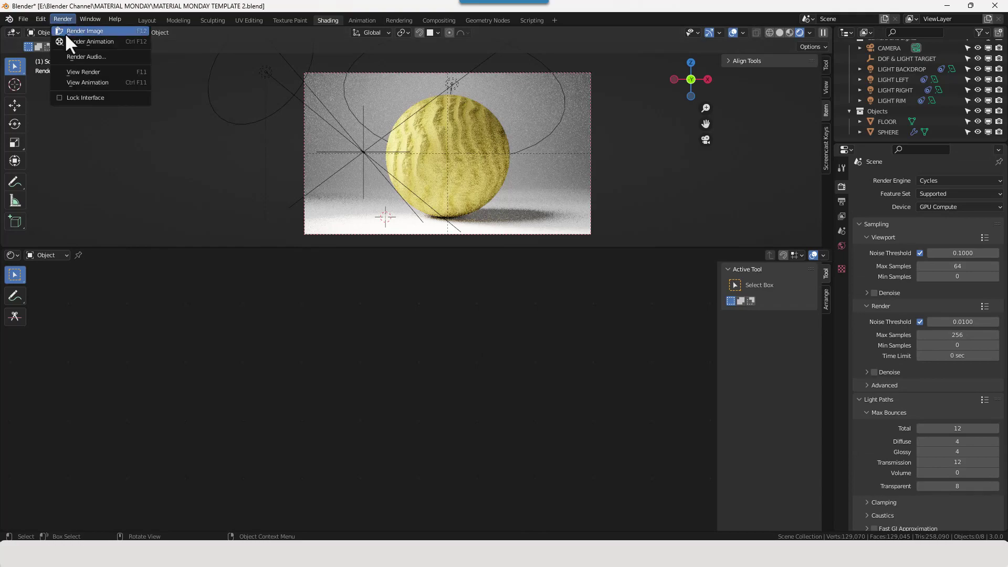